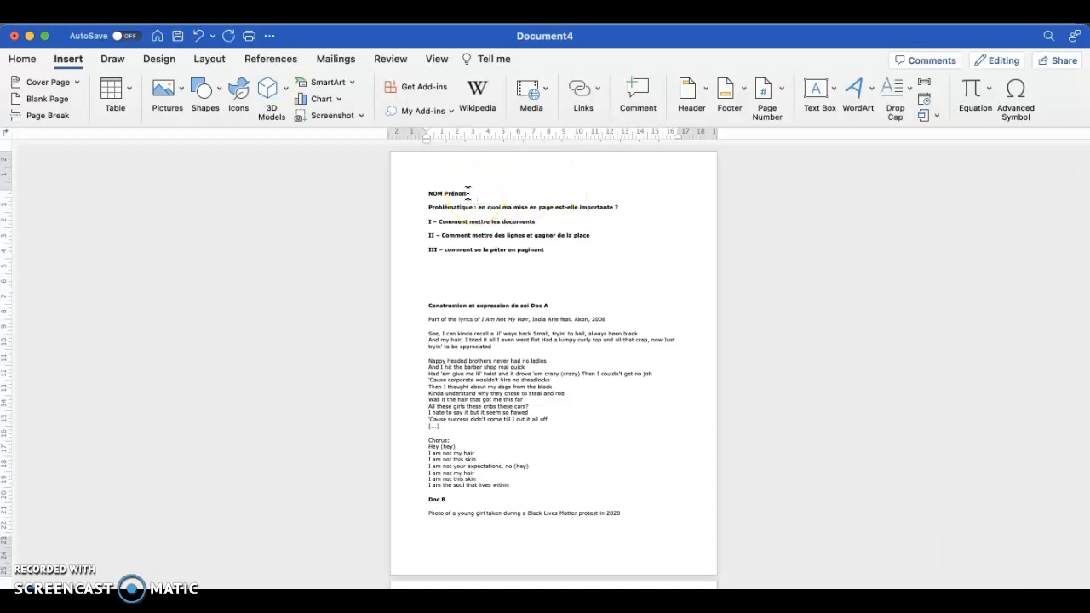
- Indent the "Problématique : en quoi ma mise en page est-elle importante ?" line by one tab stop
click(410, 189)
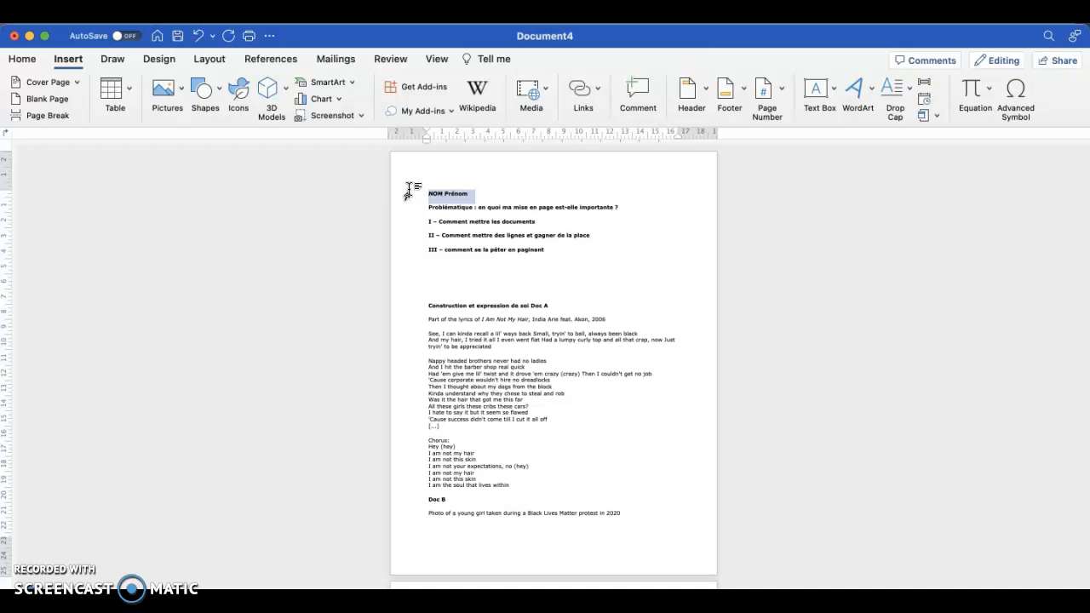
drag(626, 209, 439, 213)
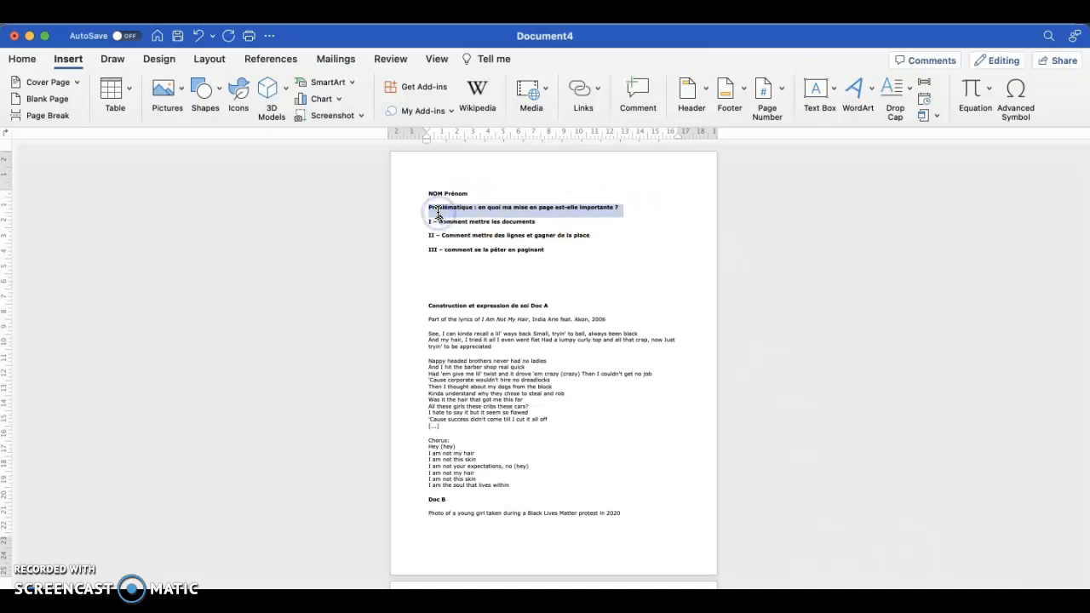
key(Tab)
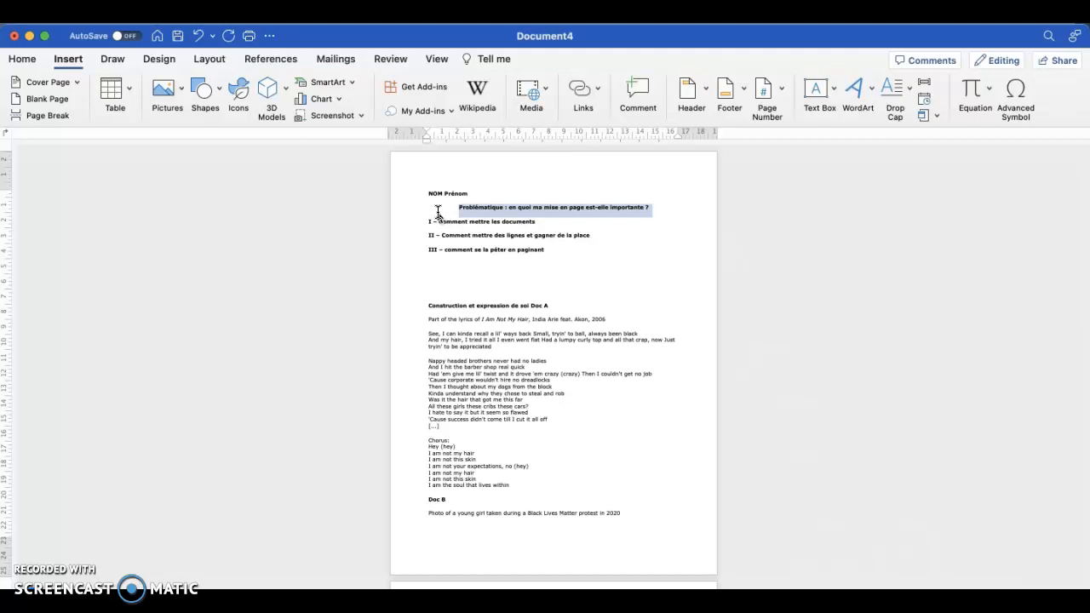
key(shift+Tab)
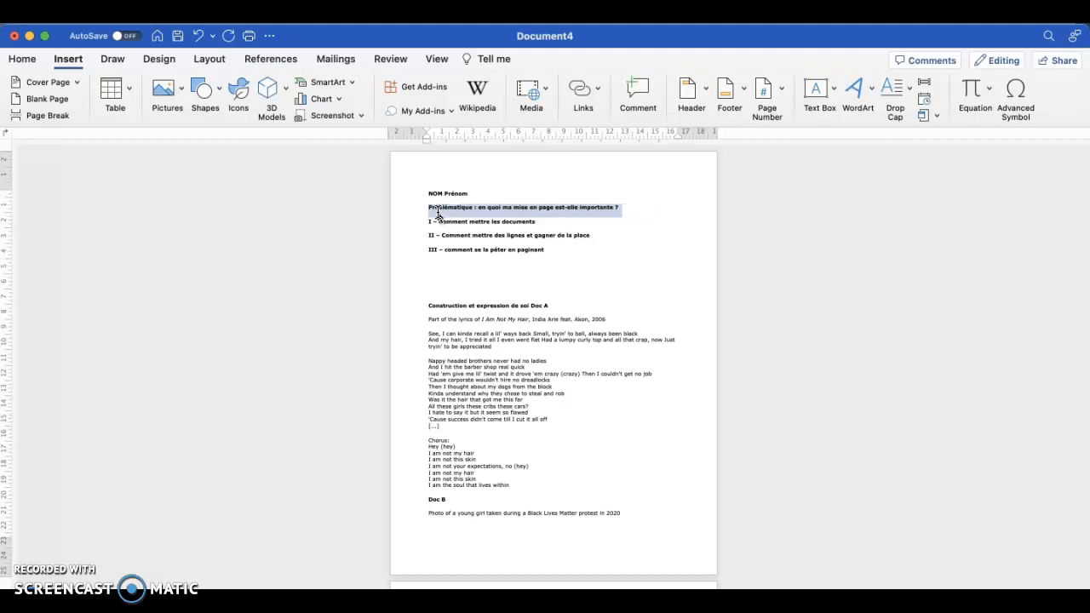
key(Tab)
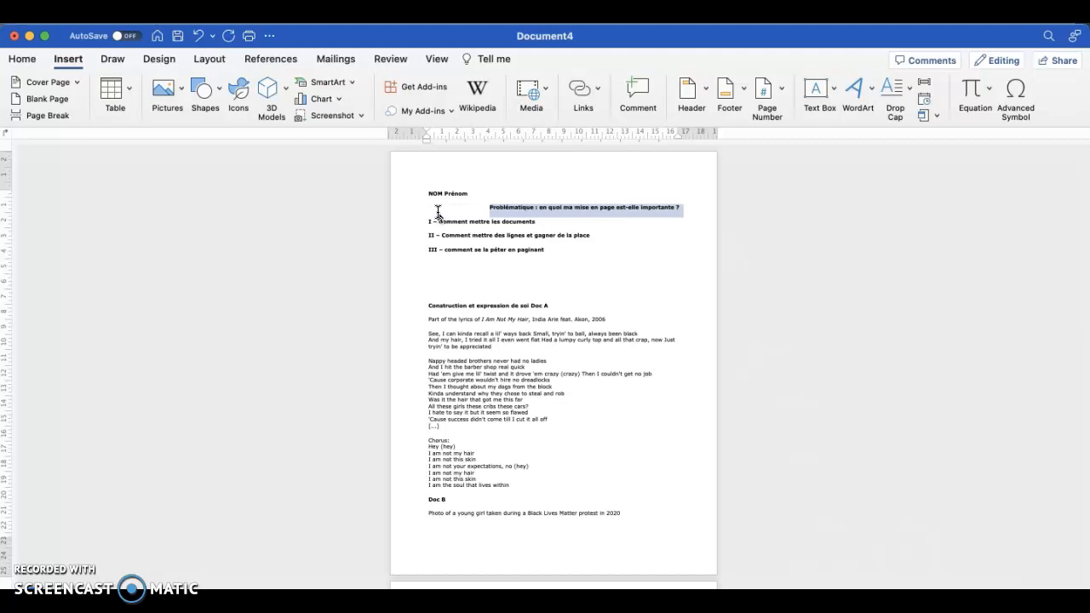
key(shift+Tab)
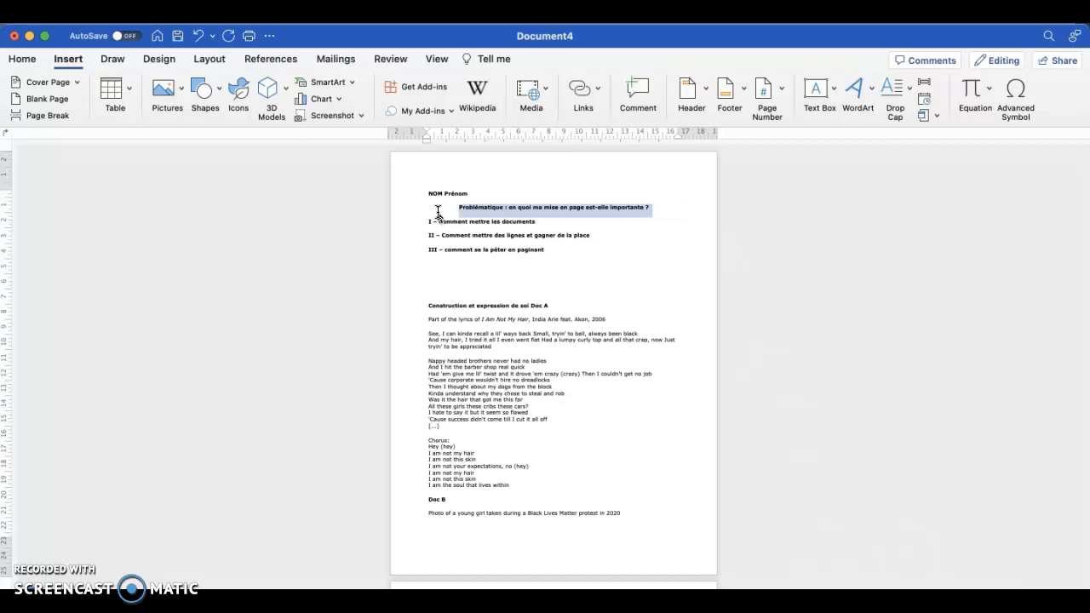
click(527, 216)
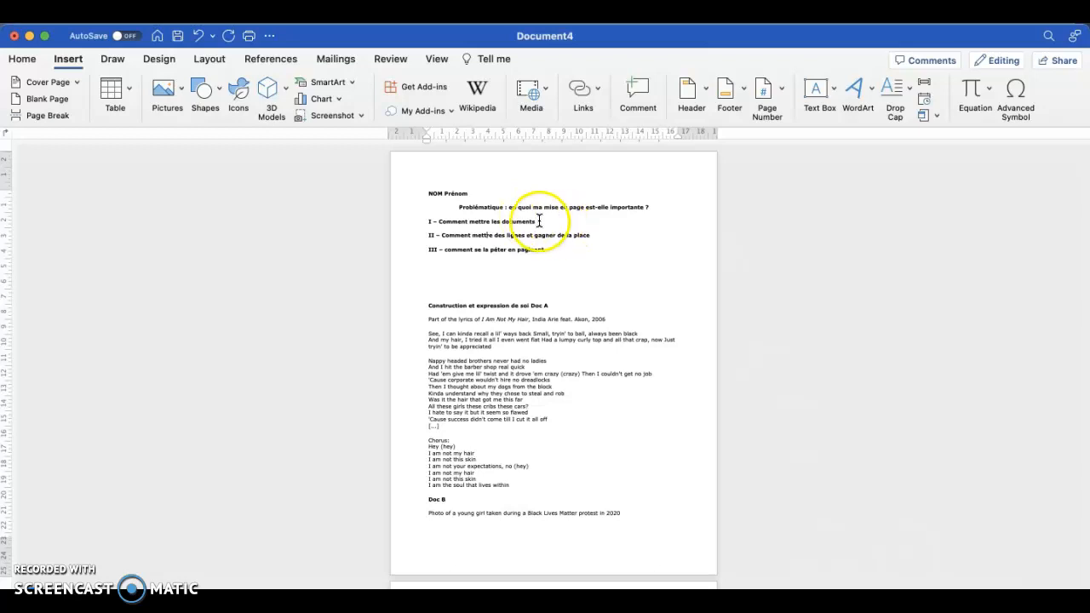
- Put "Doc A" on its own line below "Construction et expression de soi" and rename it "Document A"
scroll(539, 401, down, 5)
scroll(540, 401, up, 5)
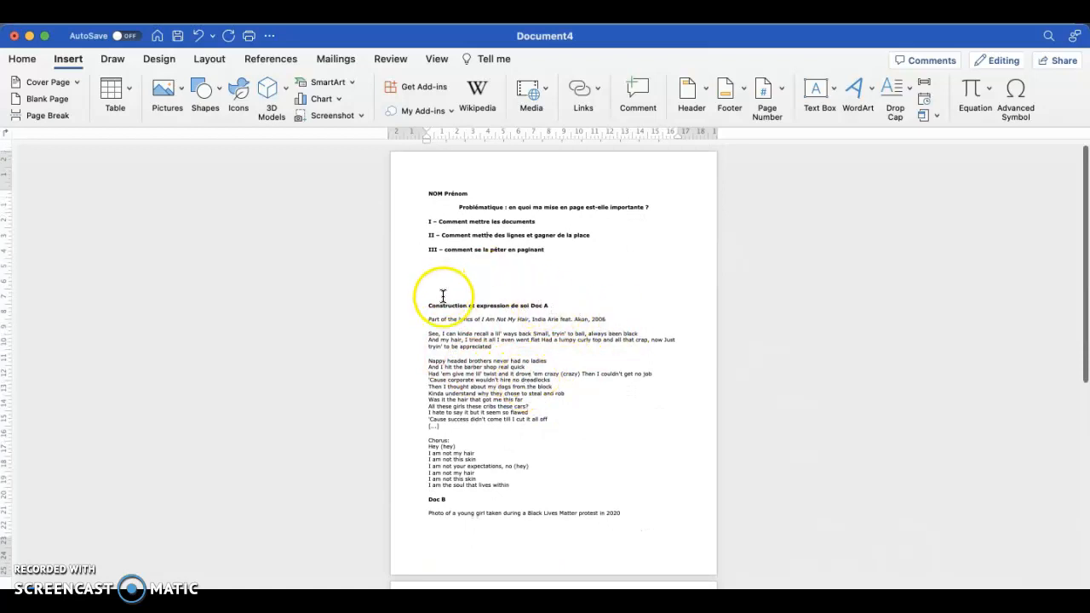
click(531, 303)
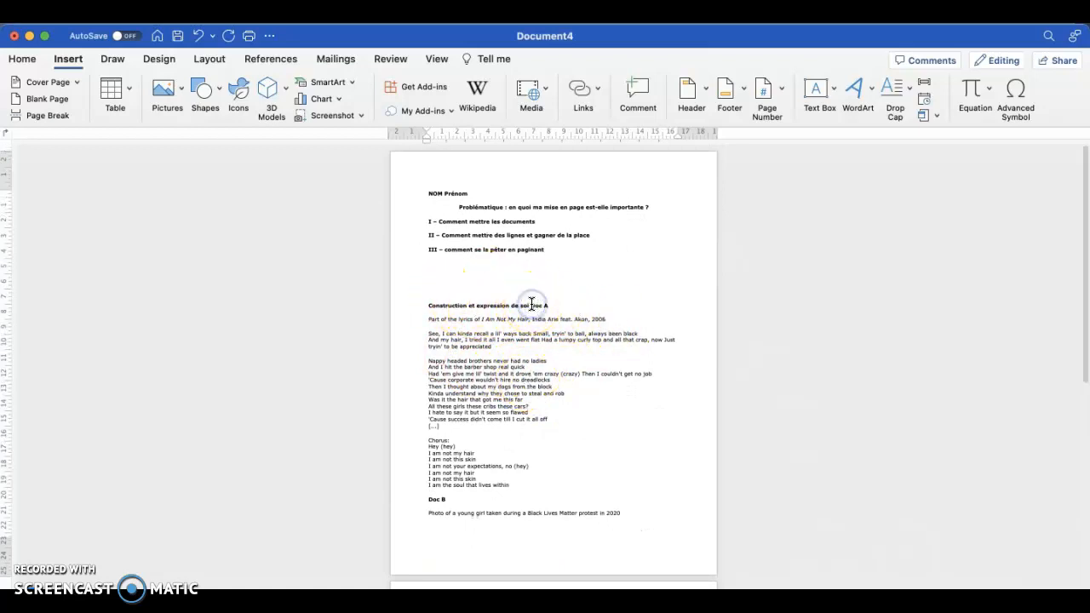
key(Return)
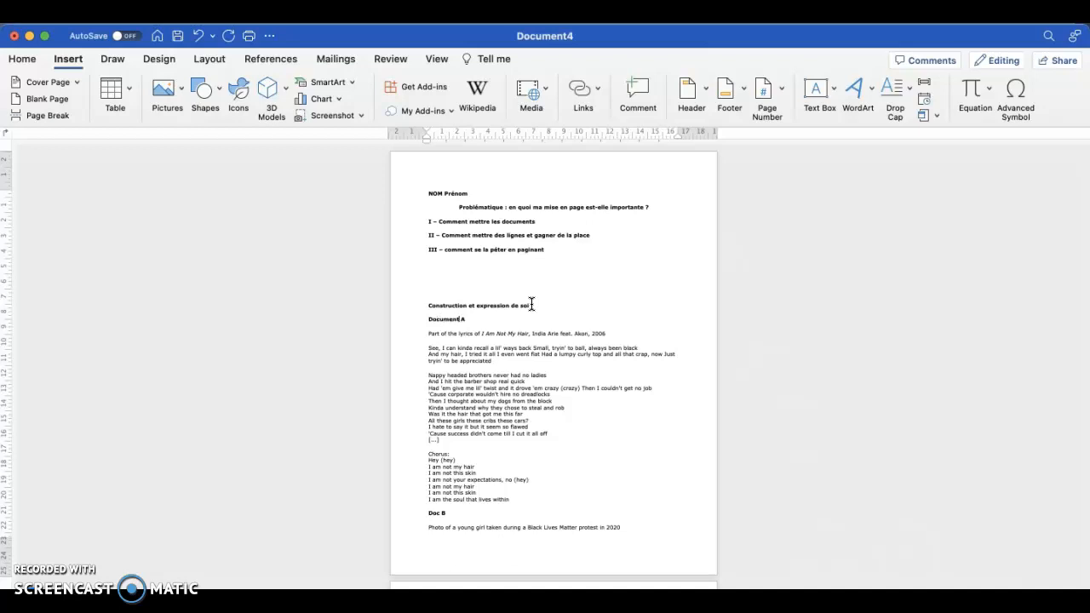
- Rename the "Doc B" and "Doc C" headings as "Document B" and "Document C"
scroll(492, 451, down, 3)
click(441, 397)
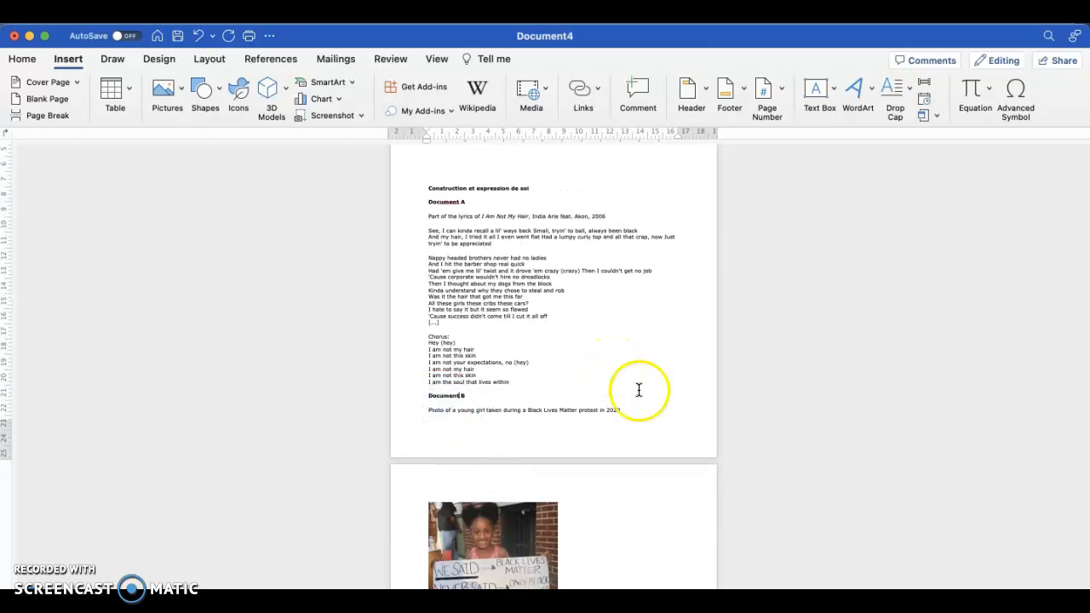
scroll(544, 511, down, 7)
click(441, 393)
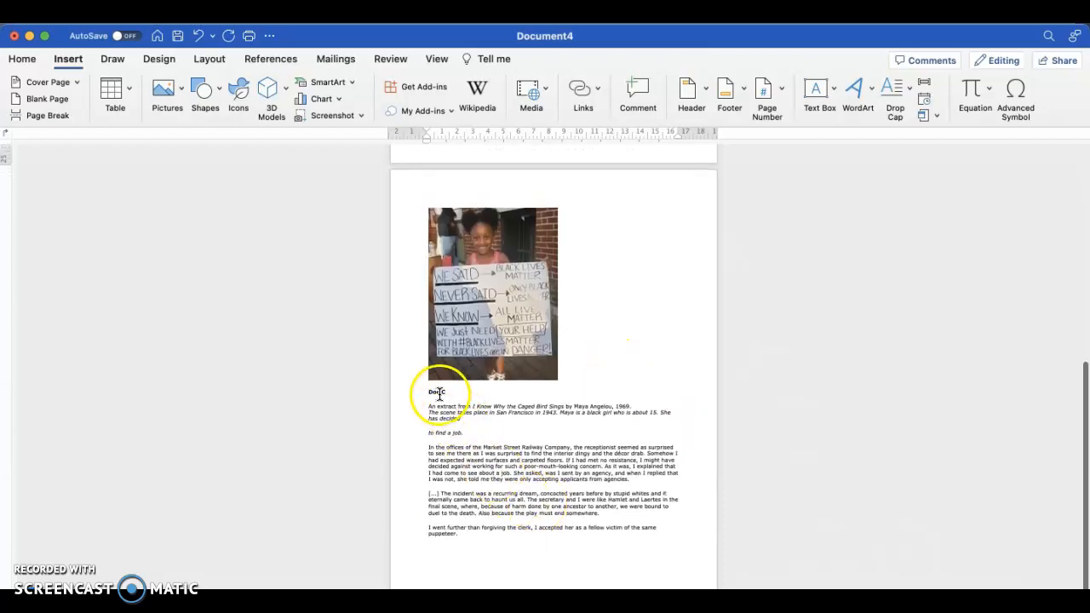
text(ument C)
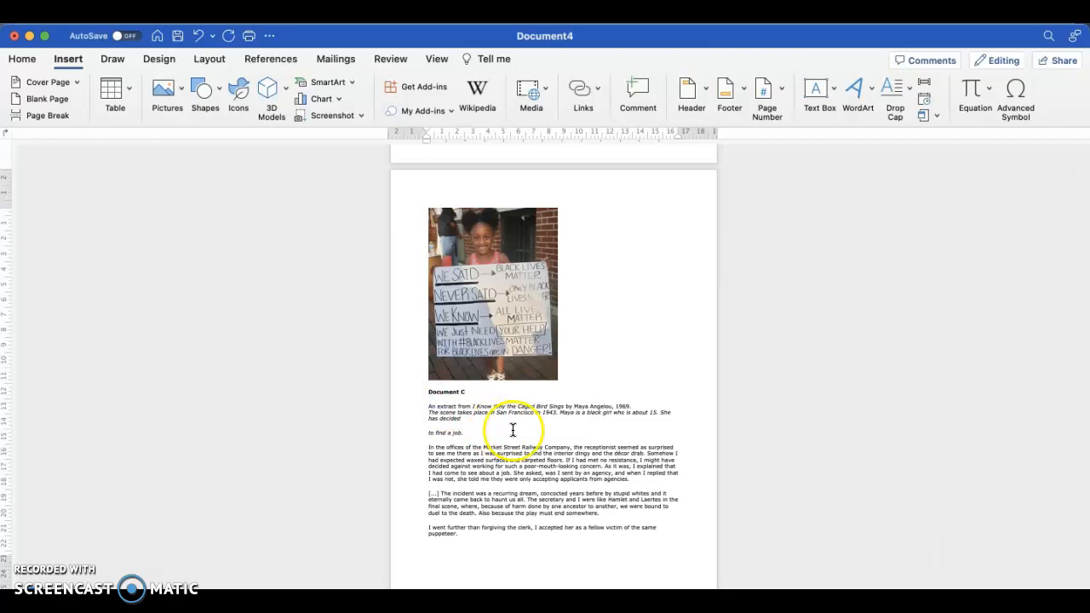
- Examine the source line under Document A for the song's title, artists and year
scroll(511, 430, up, 10)
click(523, 462)
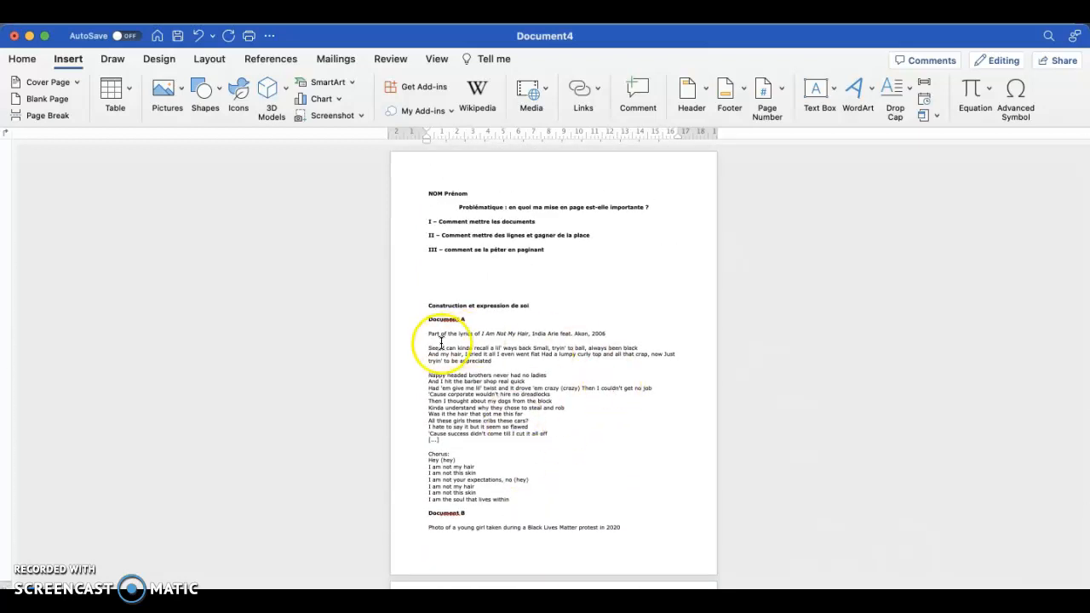
scroll(496, 332, up, 5)
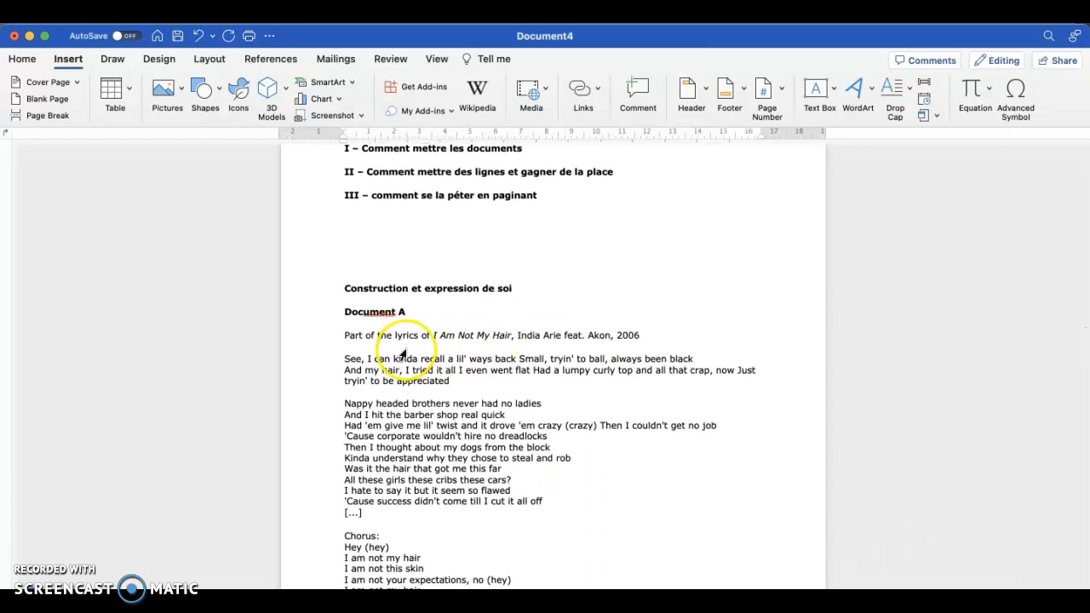
click(434, 336)
drag(433, 336, 610, 340)
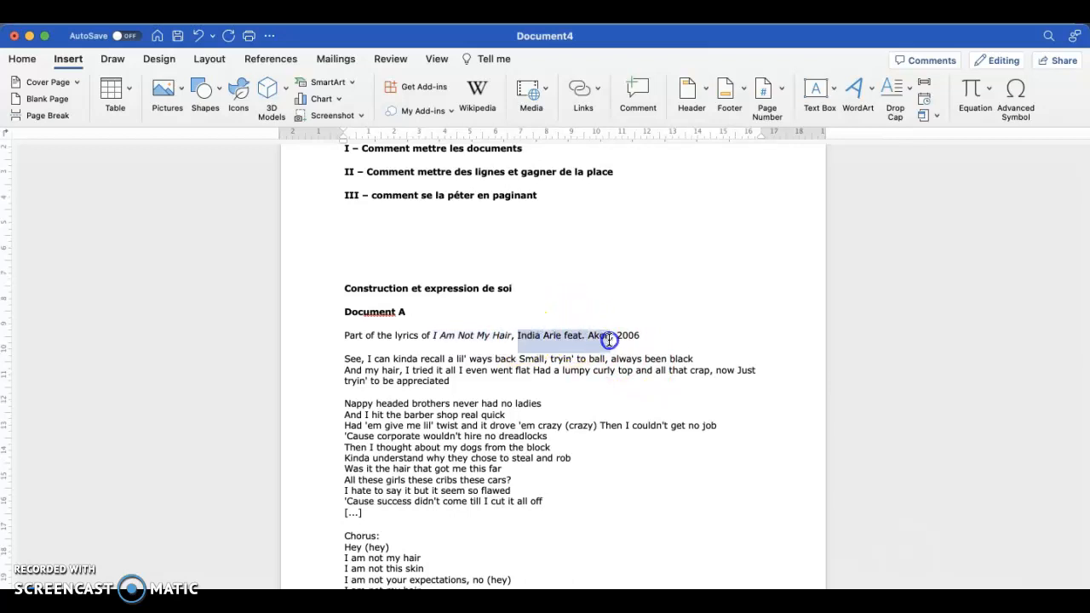
click(653, 335)
click(361, 332)
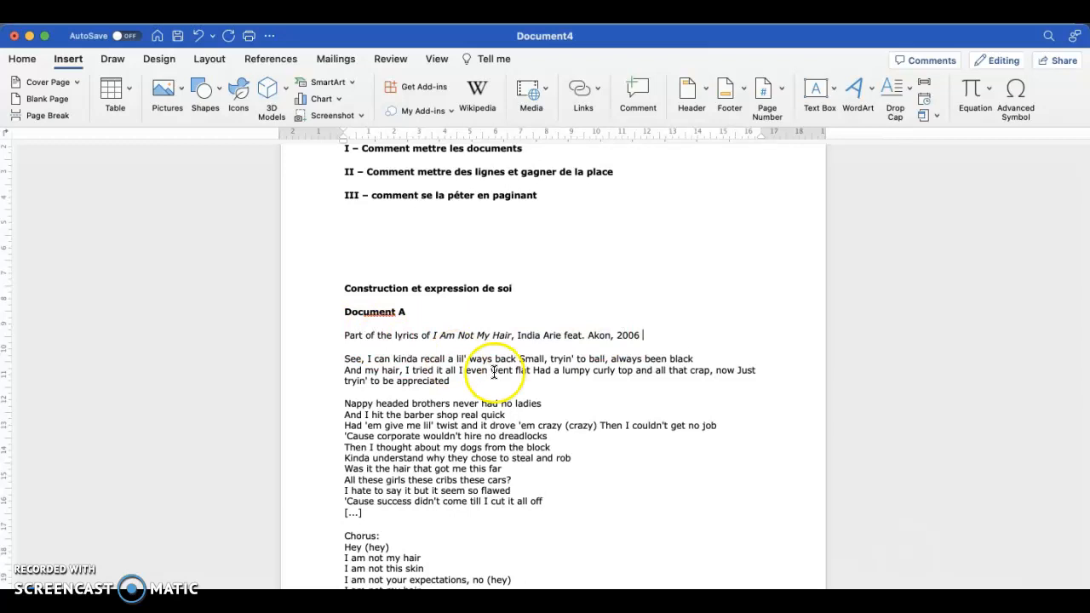
- Insert a continuous section break just before the first lyrics line of Document A, "See, I can kinda recall"
scroll(288, 466, down, 3)
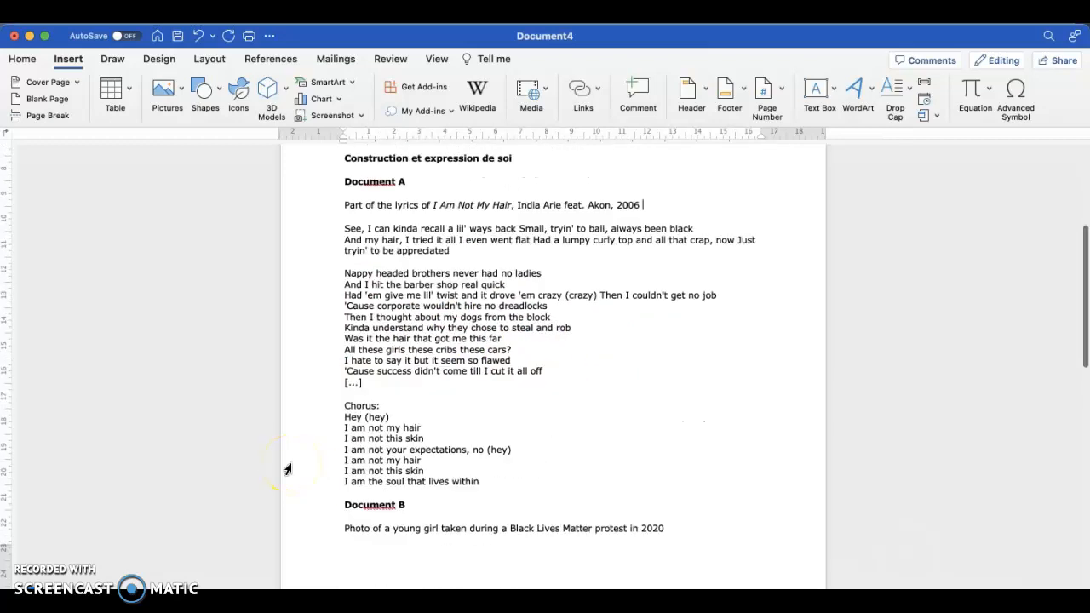
scroll(288, 467, up, 1)
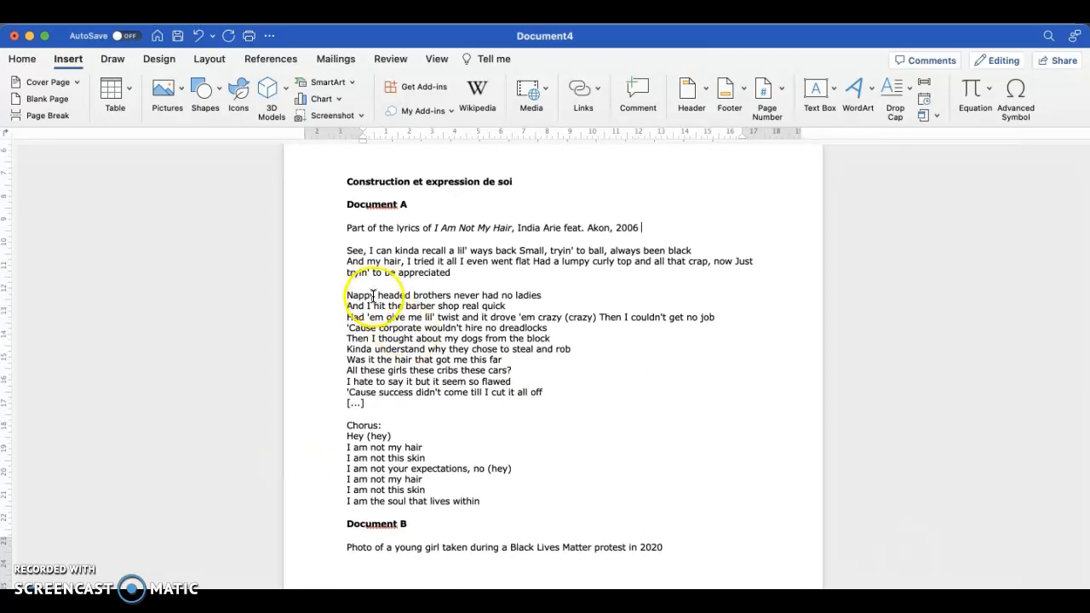
click(349, 250)
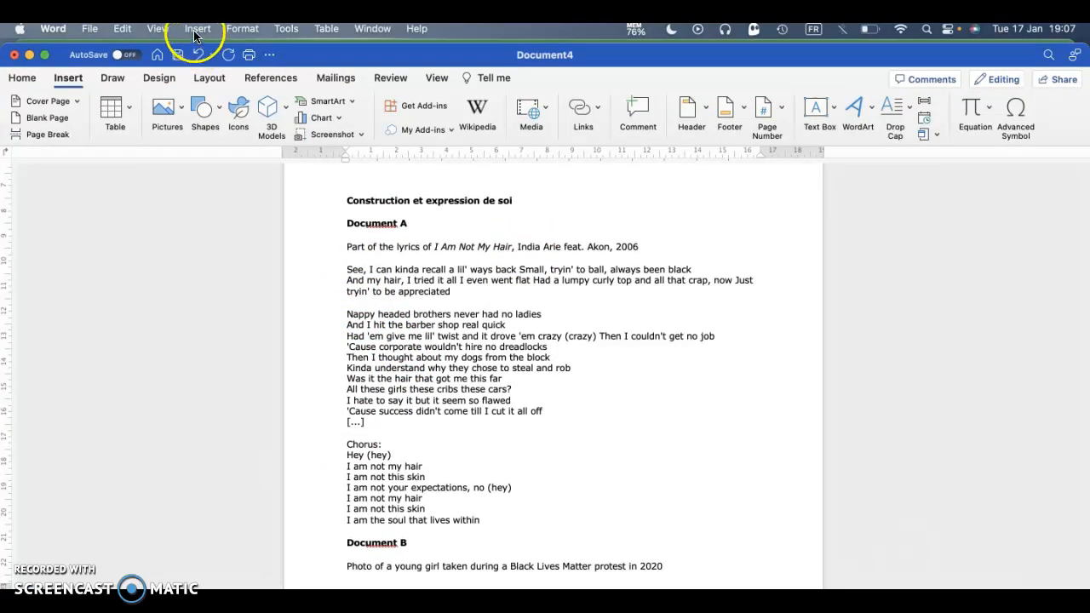
click(198, 28)
mouse_move(255, 335)
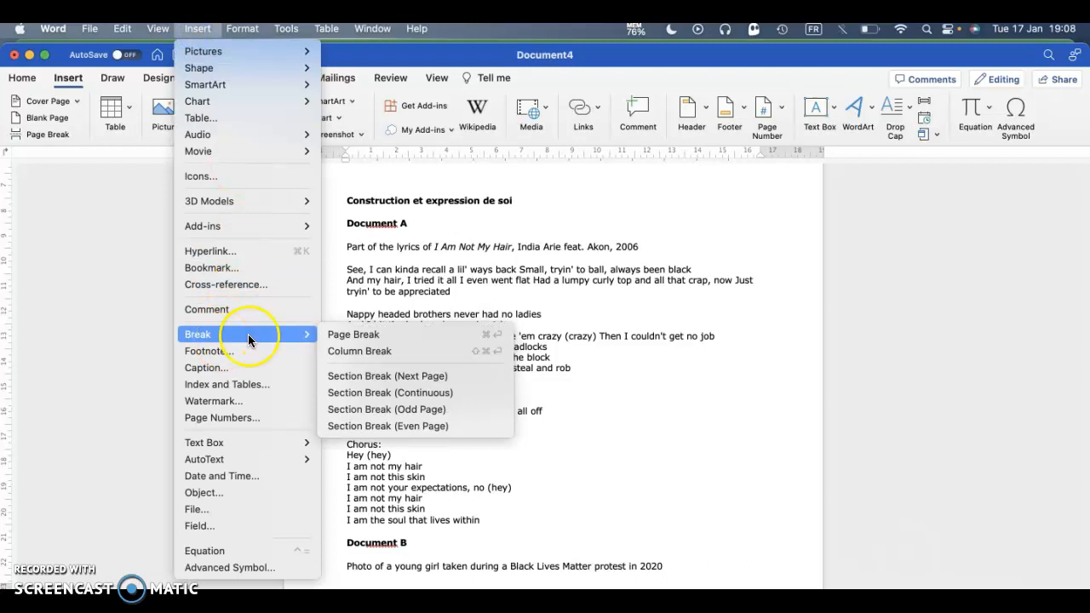
click(423, 394)
- Insert a continuous section break after the last lyrics line, "I am the soul that lives within"
click(489, 515)
click(197, 29)
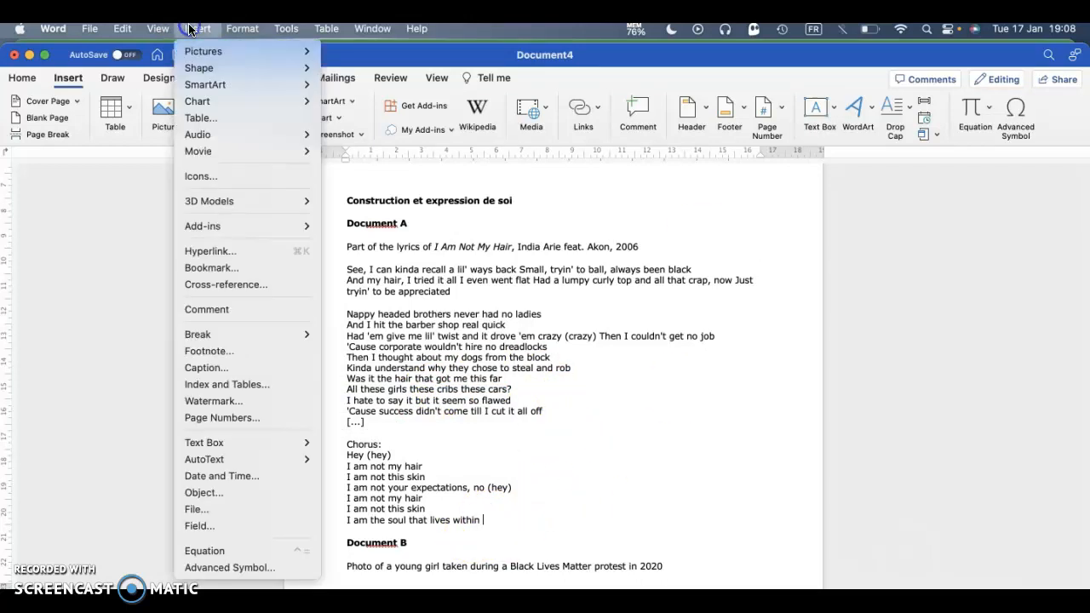
mouse_move(250, 334)
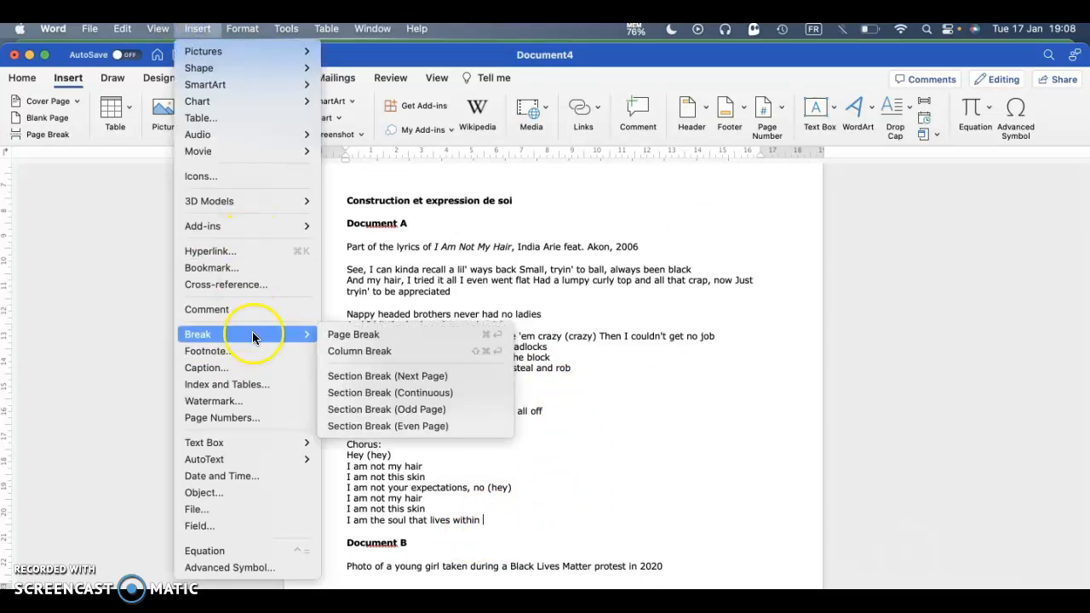
click(427, 392)
- Add line numbering to all the Document A lyrics, starting at 1, counting by 5 and restarting each section
drag(477, 516, 349, 270)
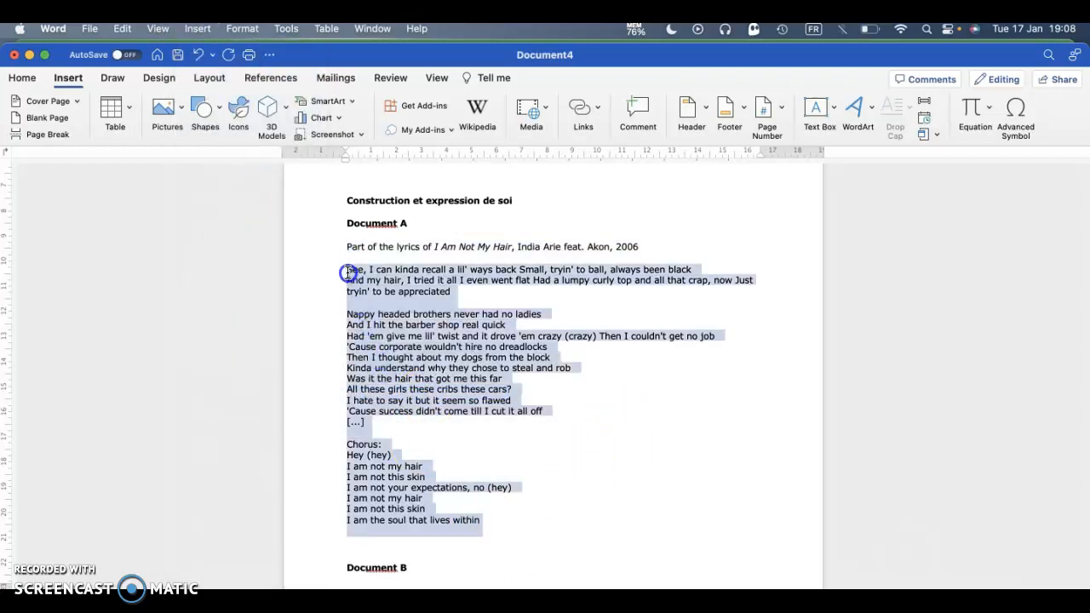
click(214, 81)
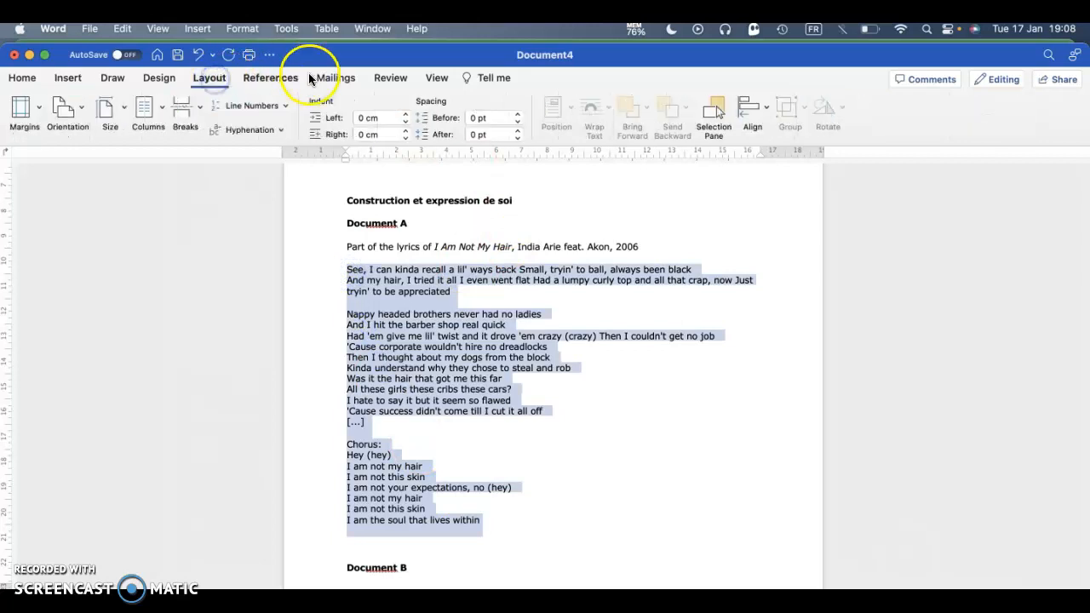
click(267, 109)
click(275, 224)
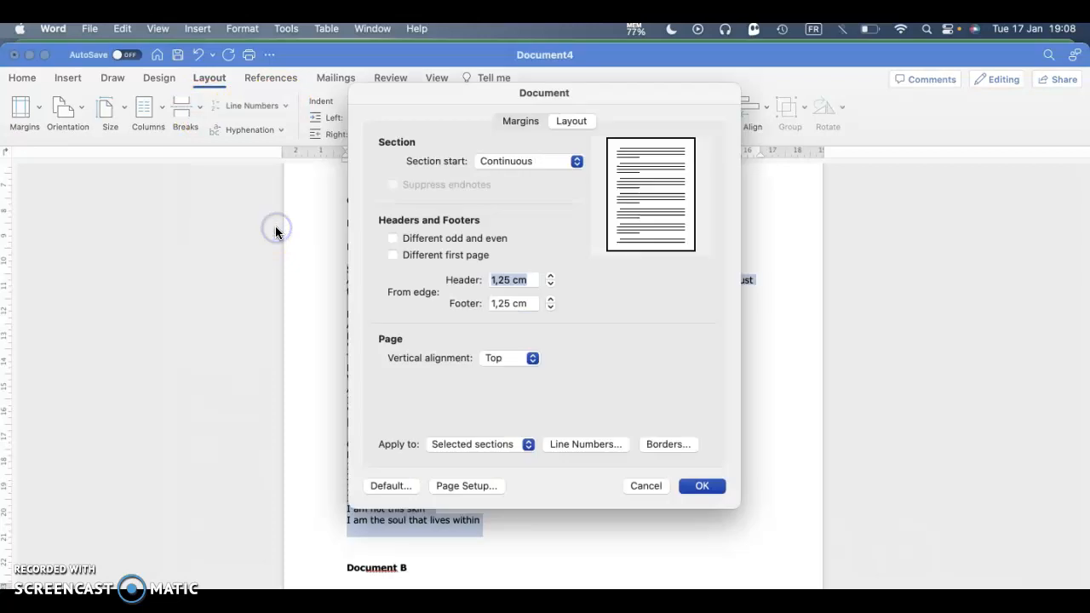
click(573, 121)
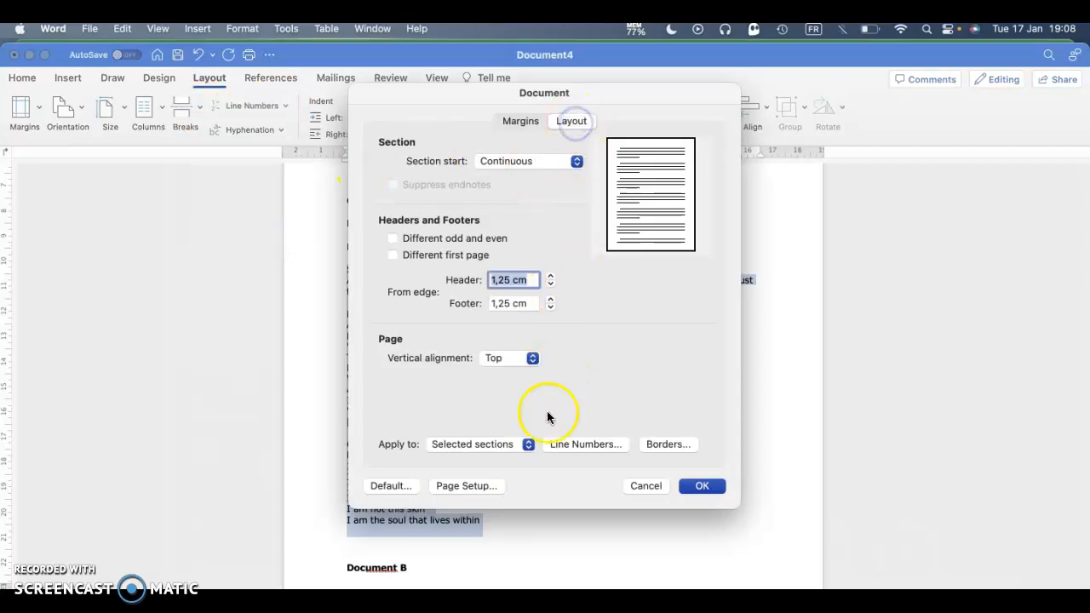
click(584, 444)
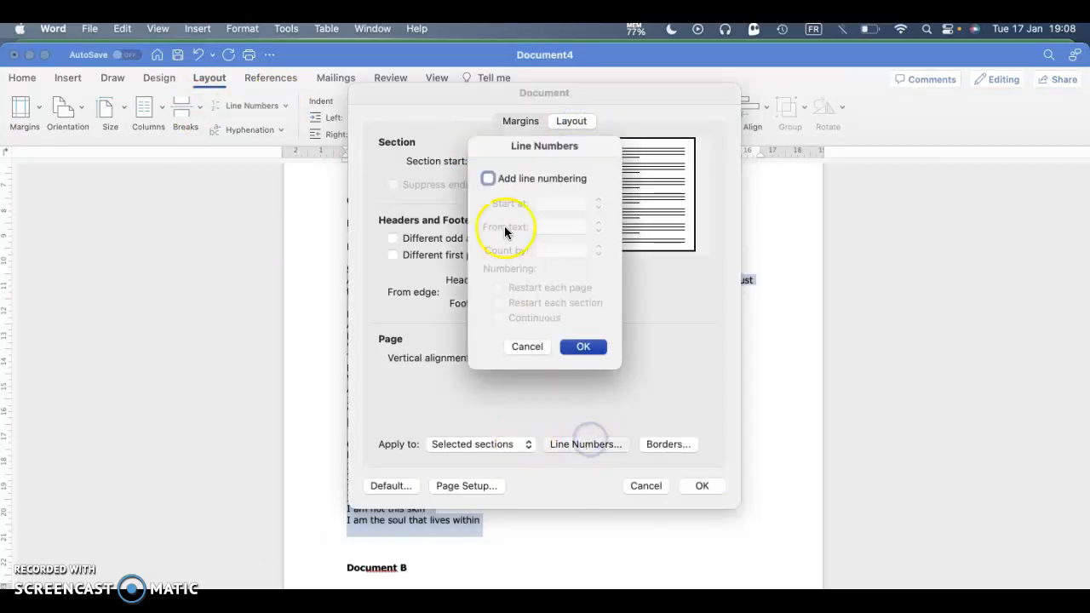
click(487, 178)
click(598, 246)
click(598, 246)
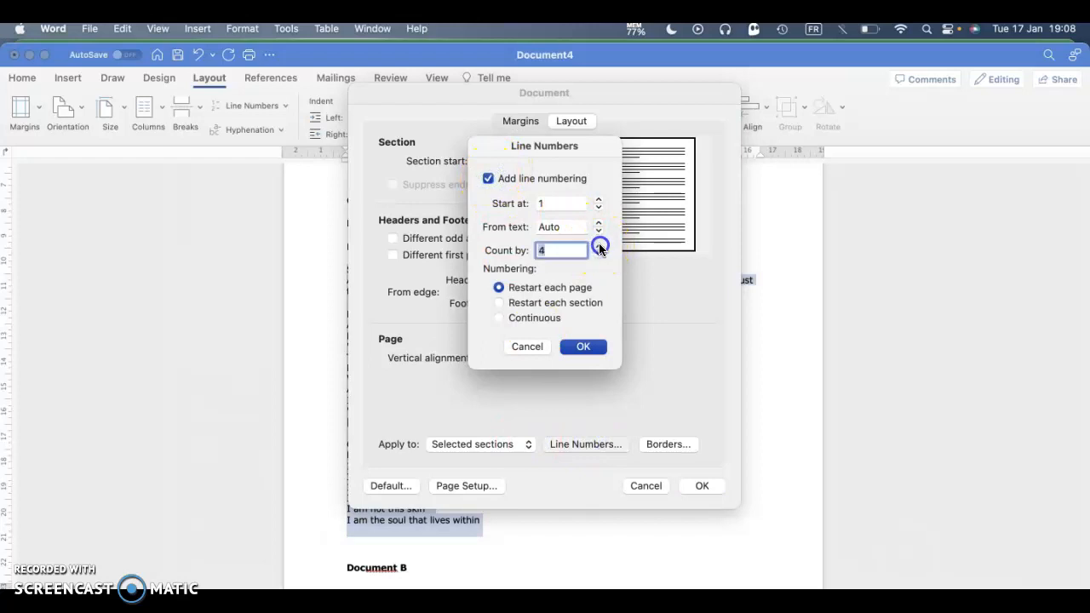
click(534, 319)
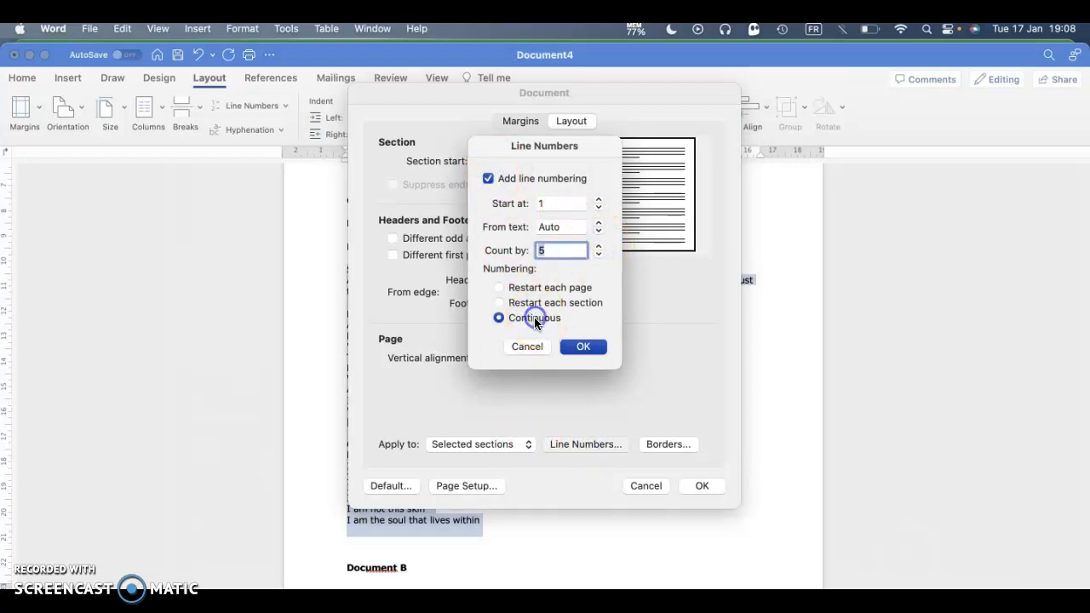
click(551, 305)
click(588, 349)
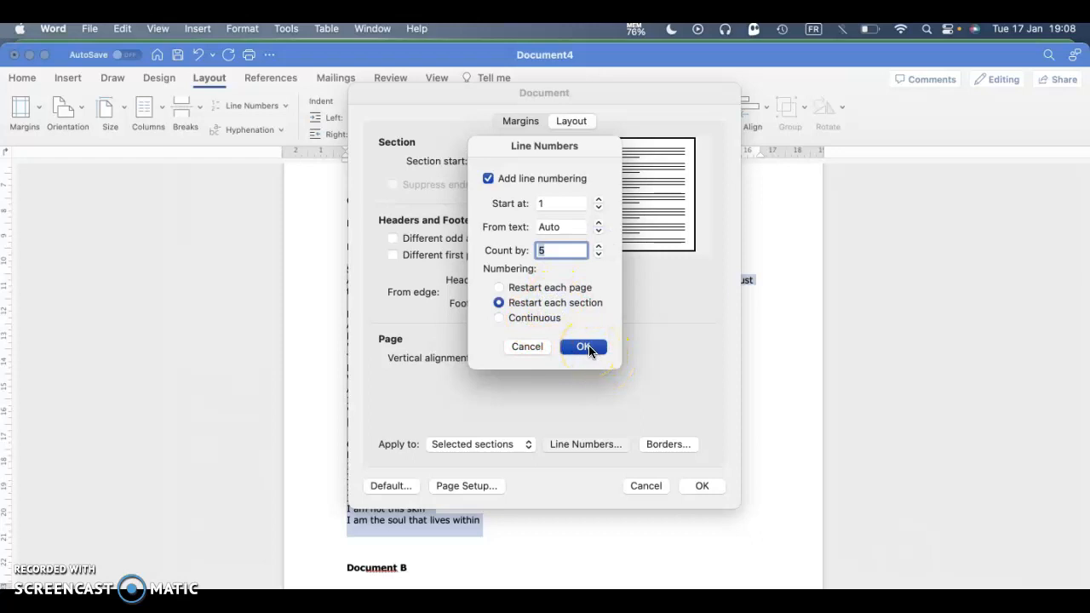
click(708, 486)
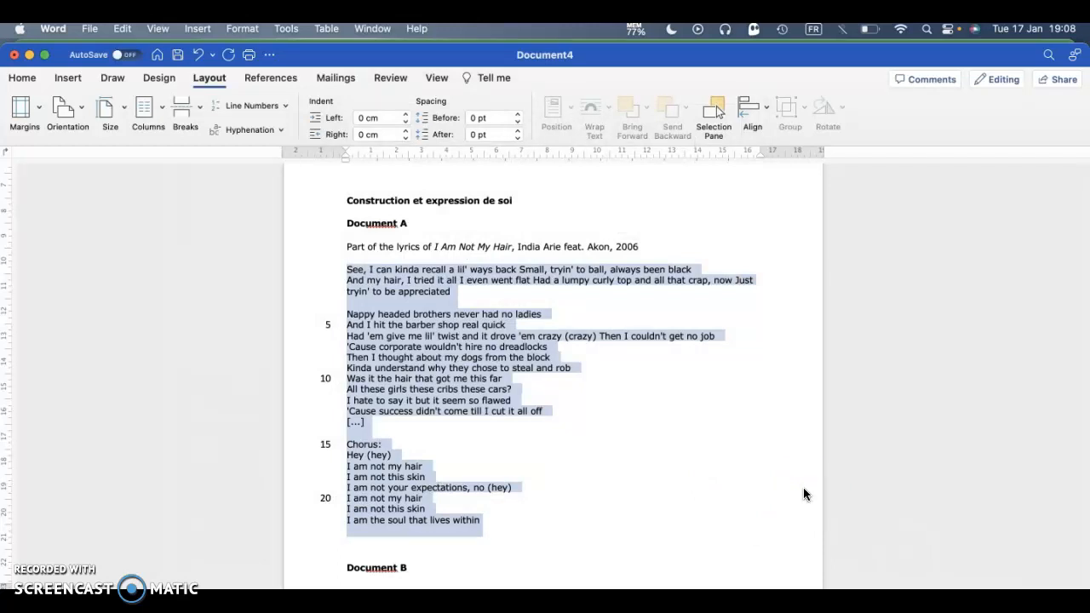
- Arrange the Document A lyrics in two columns and widen the gap between the columns slightly
click(160, 104)
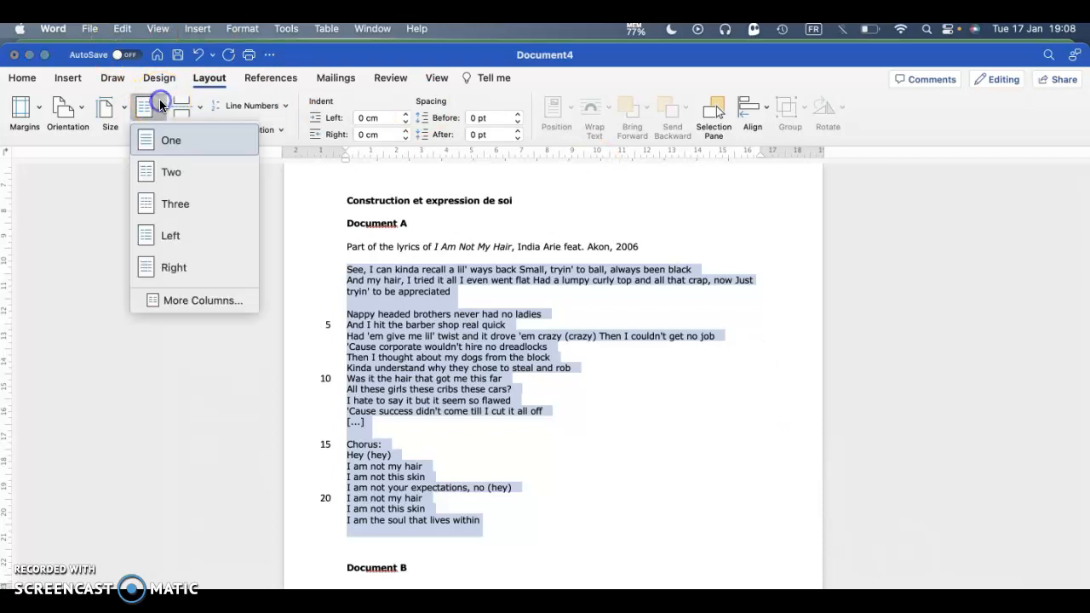
click(185, 170)
scroll(430, 476, down, 3)
scroll(429, 480, up, 3)
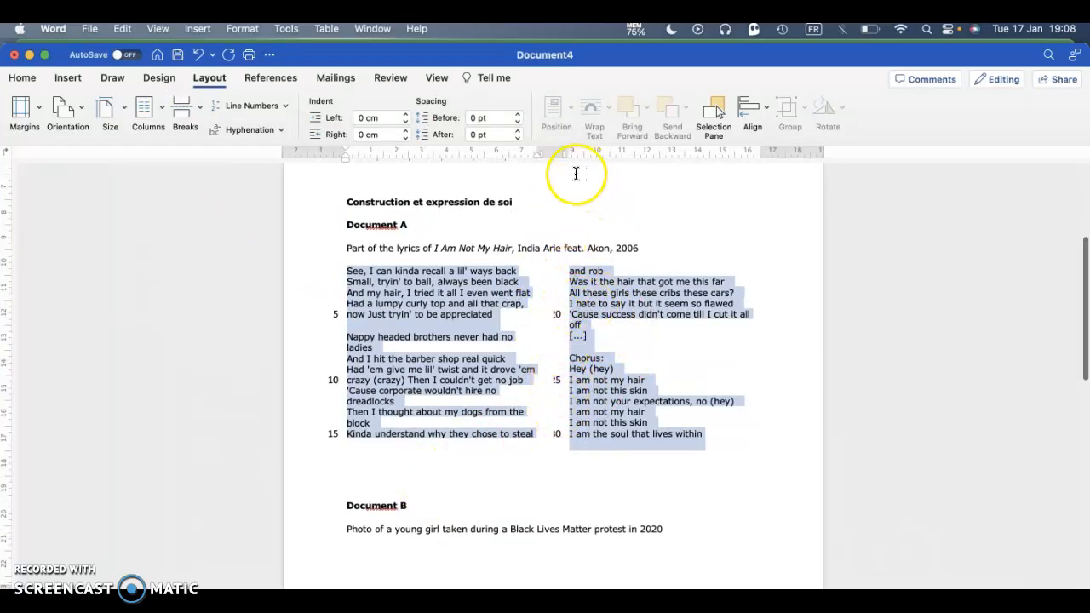
drag(560, 153, 574, 153)
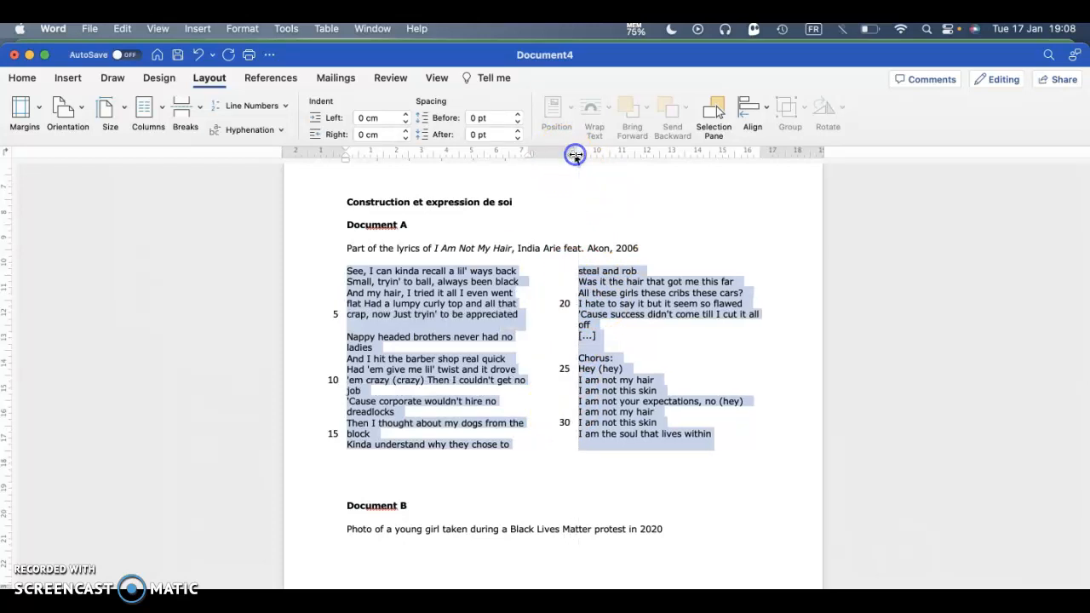
- Add blank lines below the Document A lyrics to push the Document B heading onto a new page
click(499, 496)
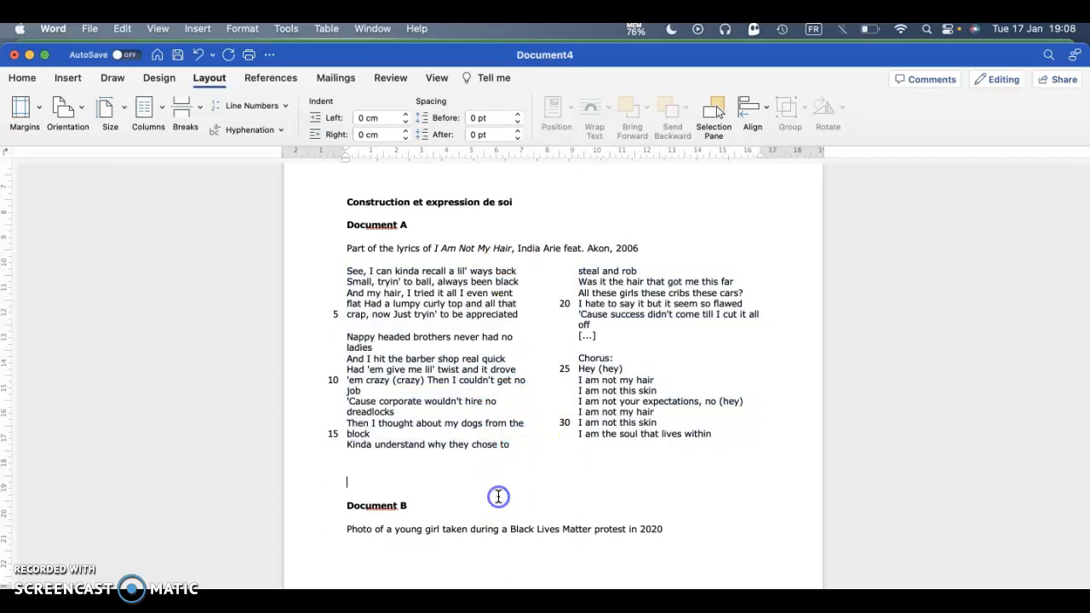
scroll(335, 527, down, 3)
scroll(335, 527, down, 7)
scroll(335, 527, up, 2)
key(Return)
key(Return)
key(Return)
key(Return)
key(Return)
key(BackSpace)
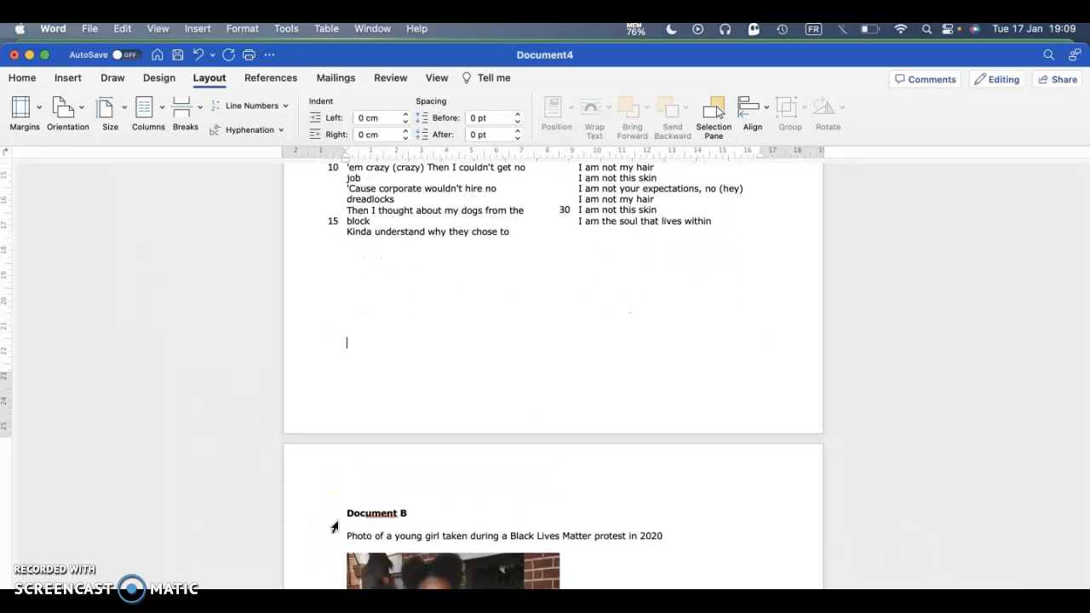
- Insert four blank lines and a page break just before the "Document C" heading
scroll(335, 527, down, 15)
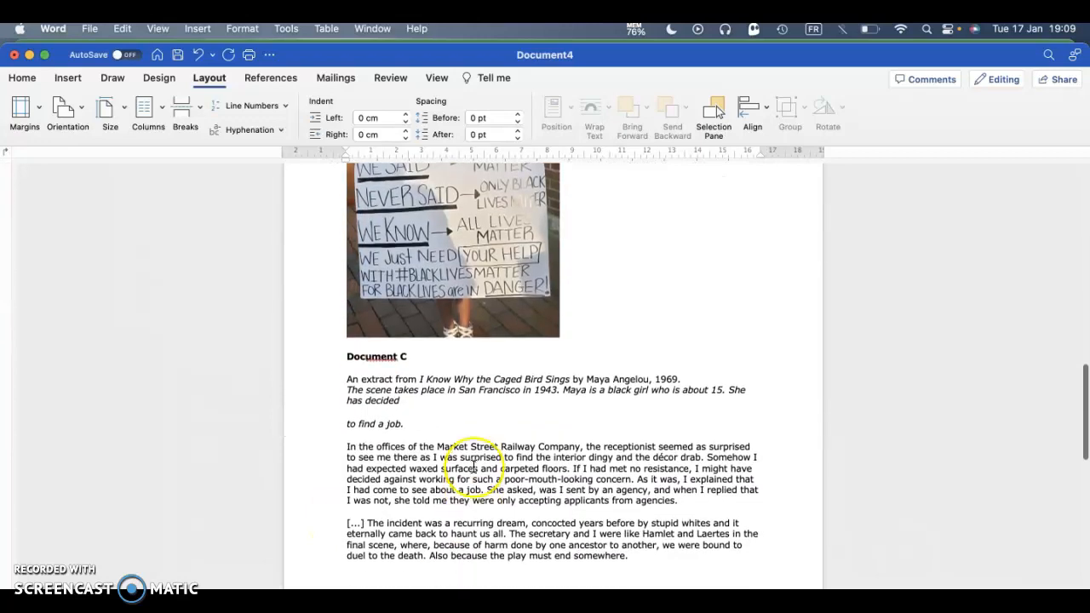
scroll(473, 466, down, 2)
scroll(471, 460, up, 7)
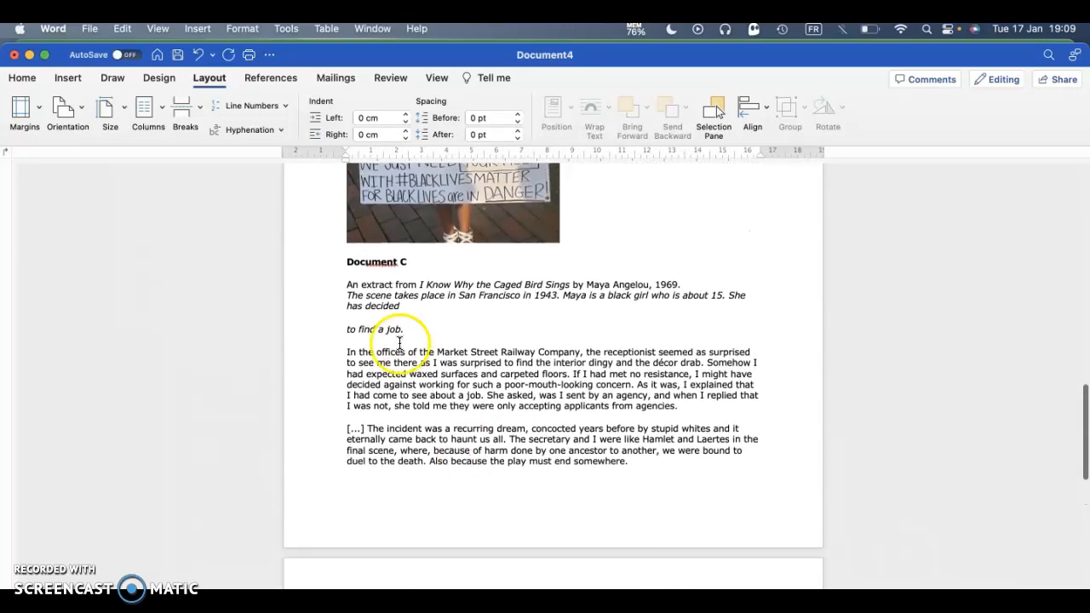
click(349, 263)
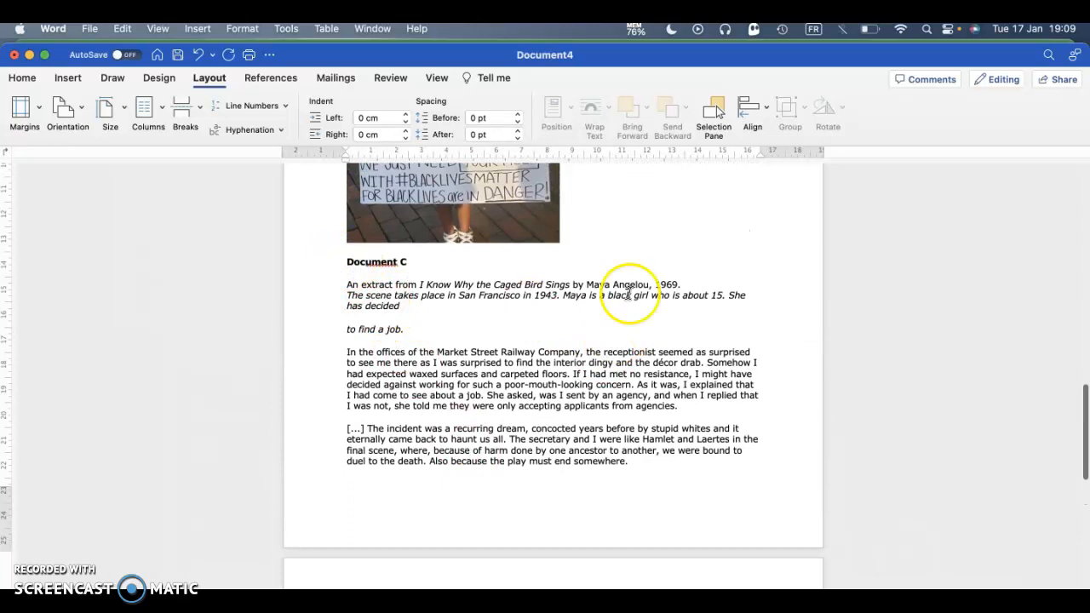
key(Return)
key(Return)
key(Return)
key(Return)
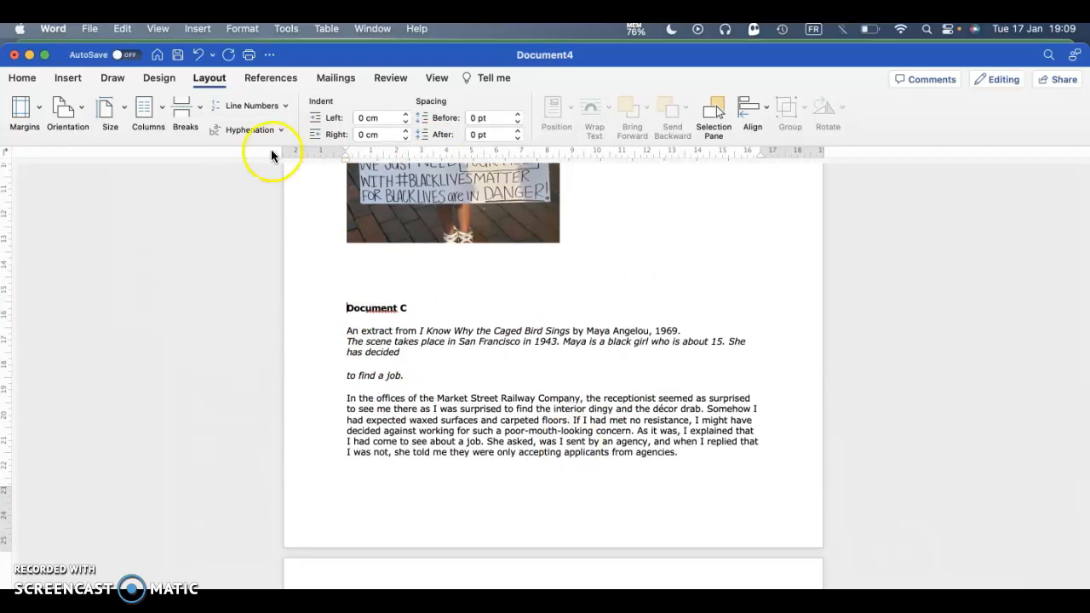
click(66, 78)
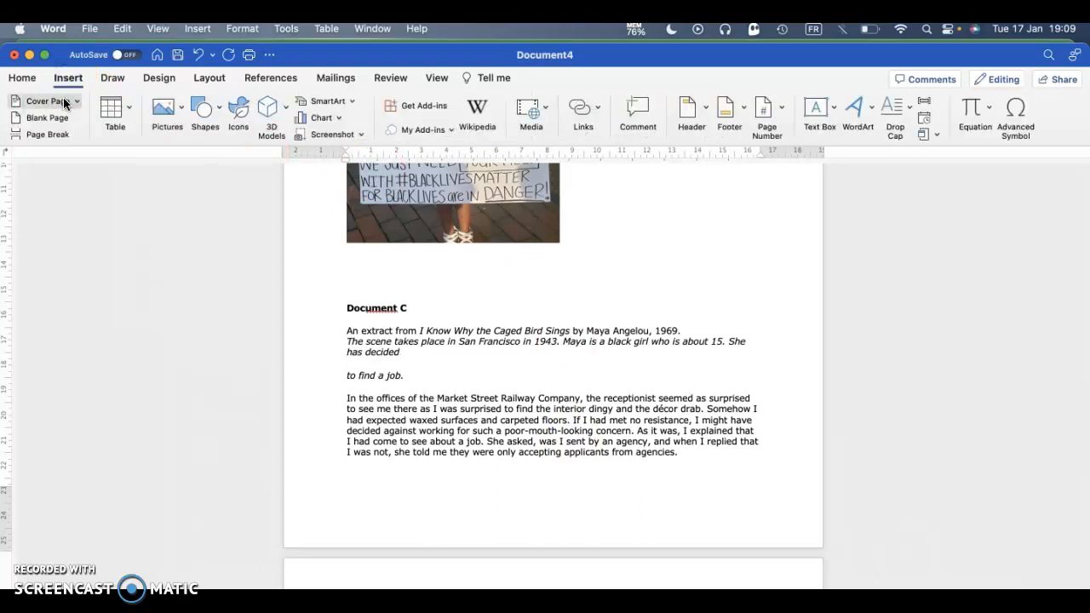
click(57, 136)
- Join the separated words "to find a job." to the end of the italic introduction line in Document C
scroll(403, 365, down, 8)
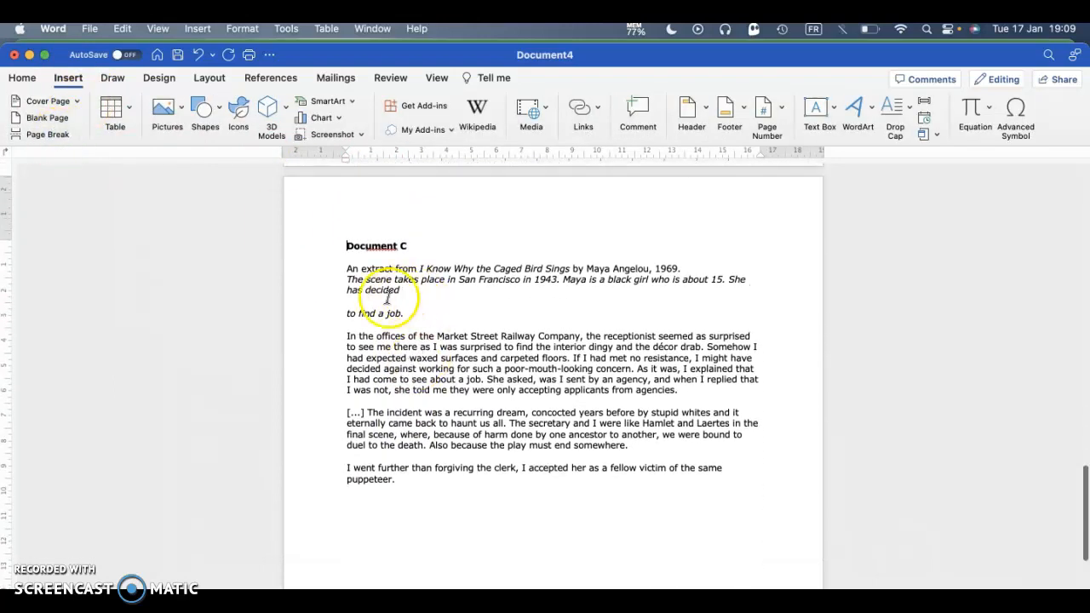
click(346, 314)
key(BackSpace)
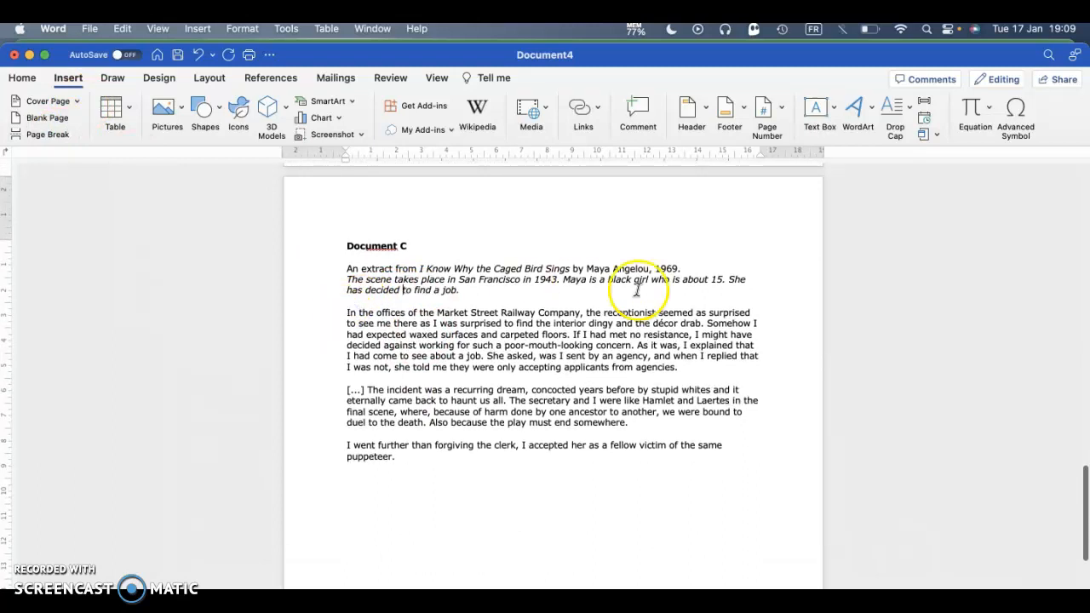
- Insert continuous section breaks before "In the offices of the Market Street Railway Company" and after "puppeteer." in Document C
click(345, 312)
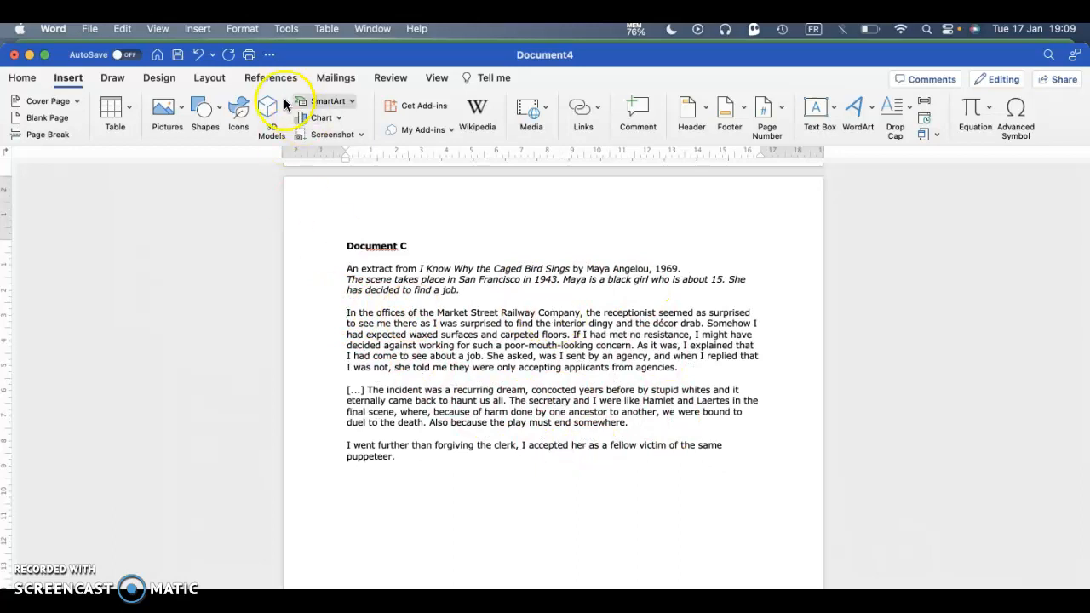
click(197, 28)
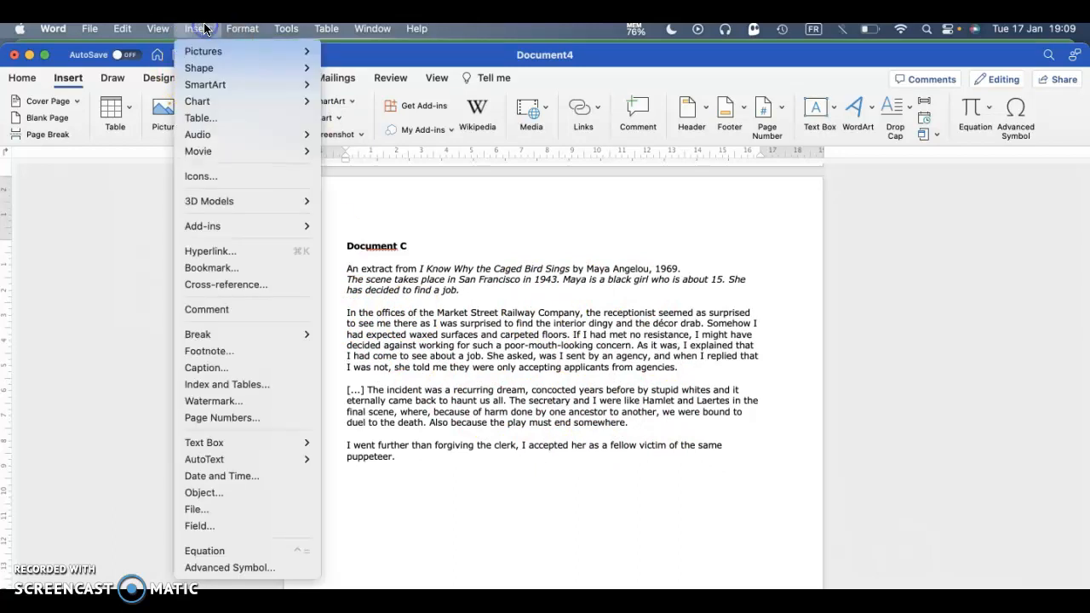
click(402, 396)
click(398, 458)
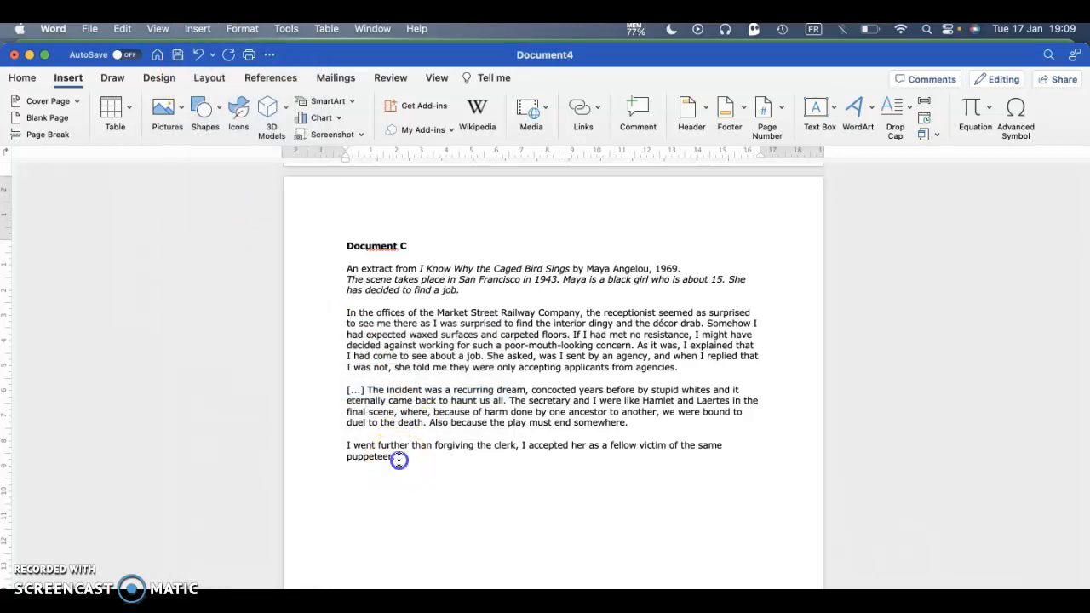
click(198, 28)
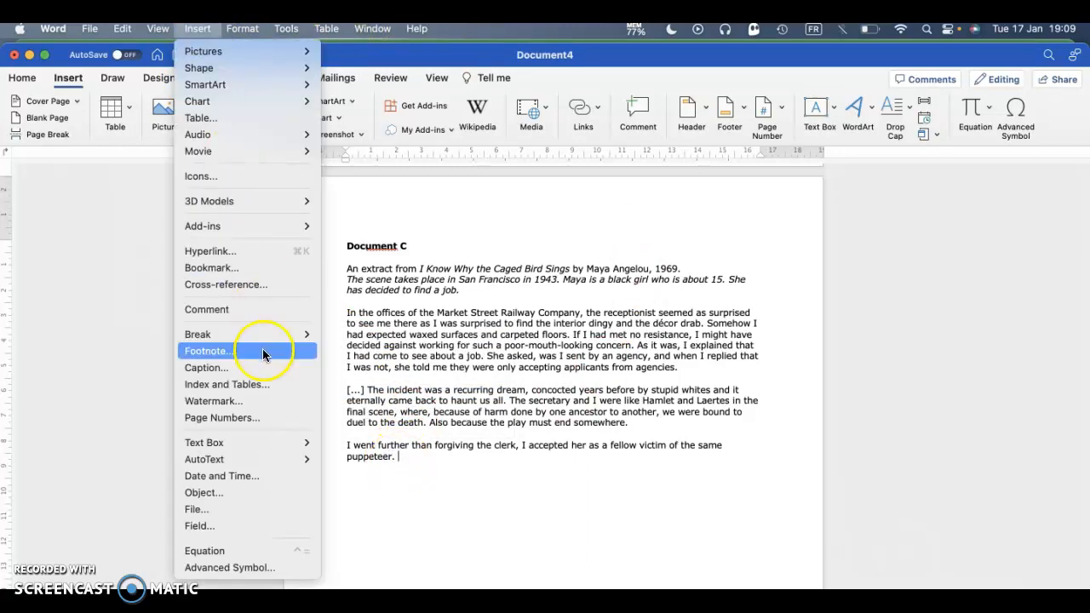
mouse_move(262, 338)
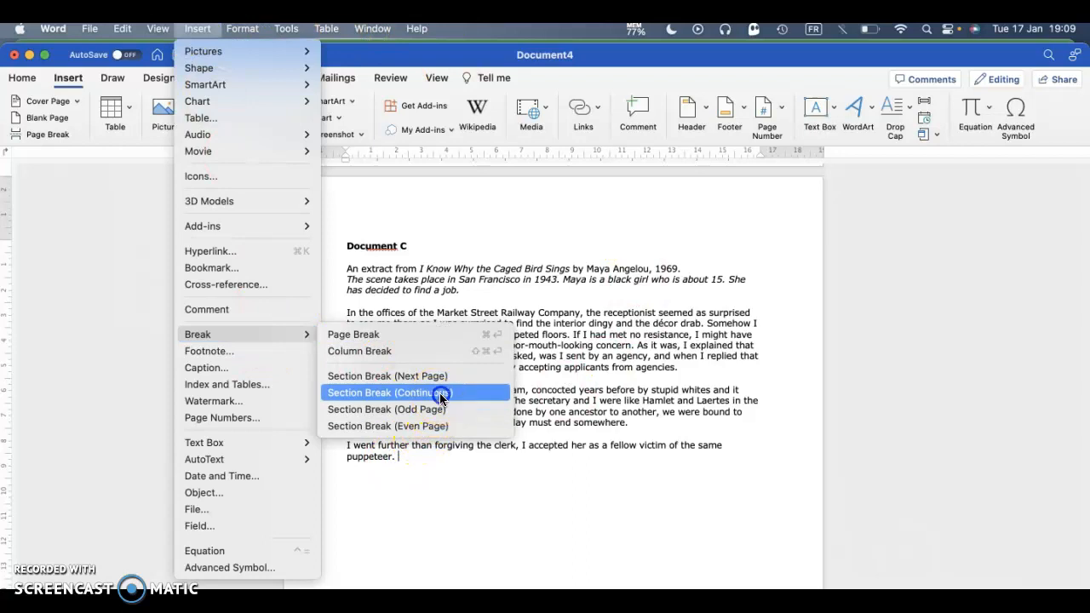
click(435, 393)
- Add line numbering to the Document C extract, starting at 1, counting by 5 and restarting each section
drag(397, 464, 351, 313)
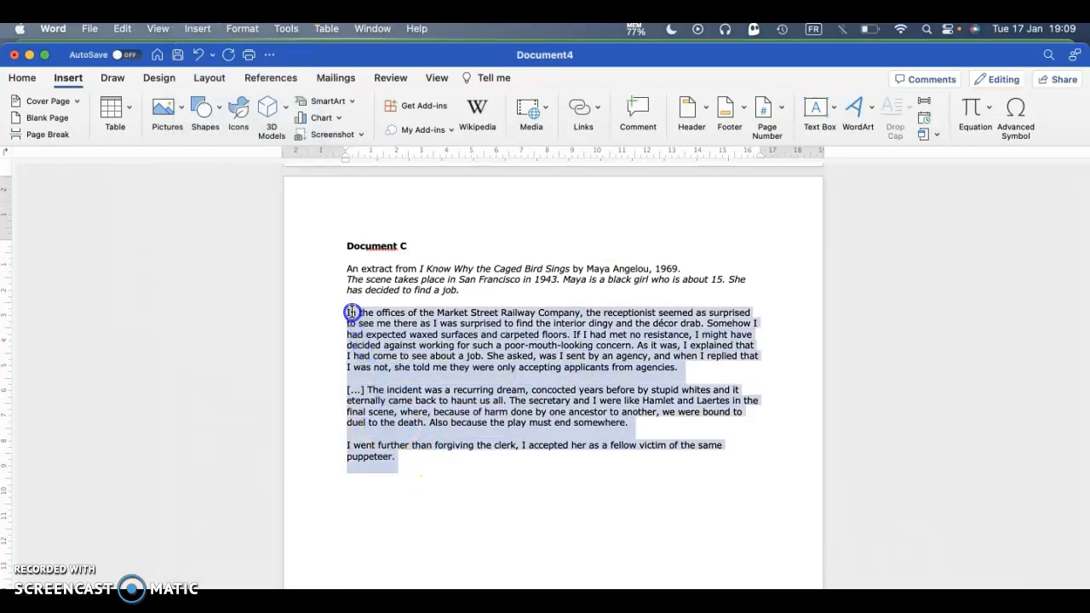
click(209, 77)
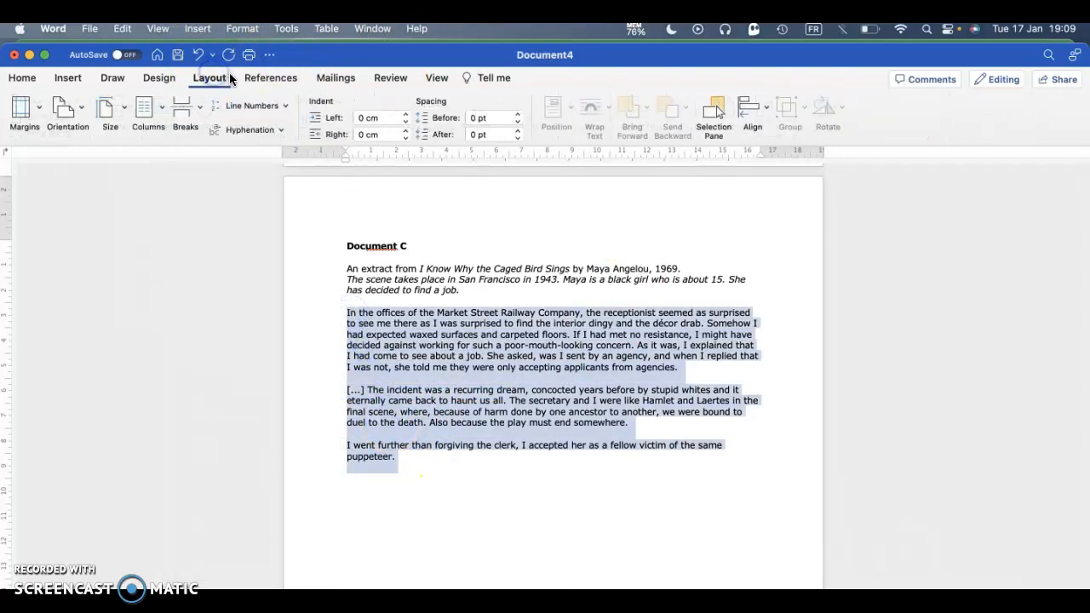
click(274, 111)
click(275, 221)
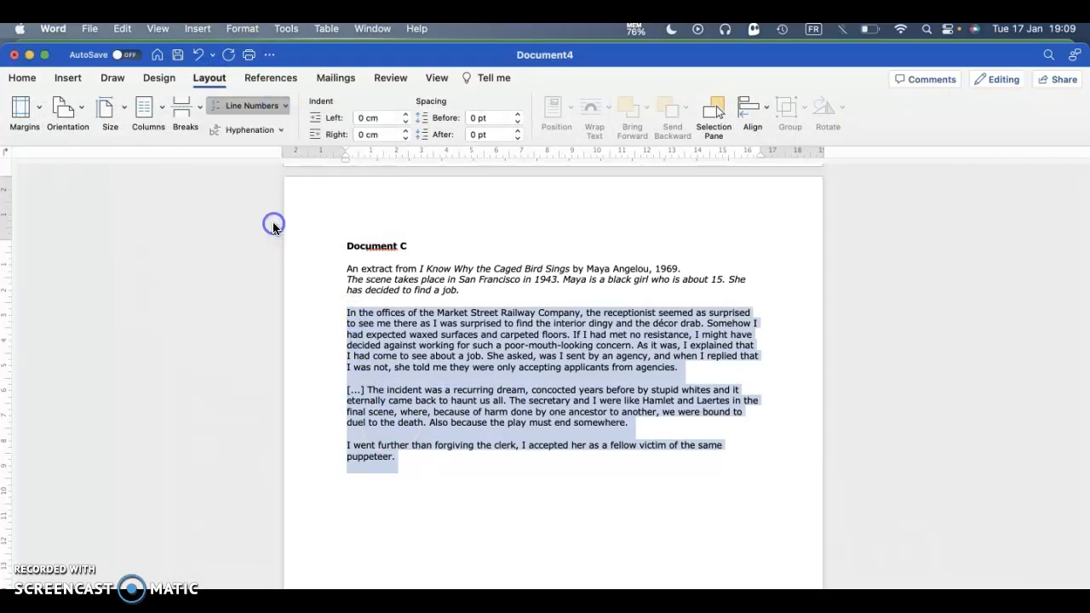
click(590, 446)
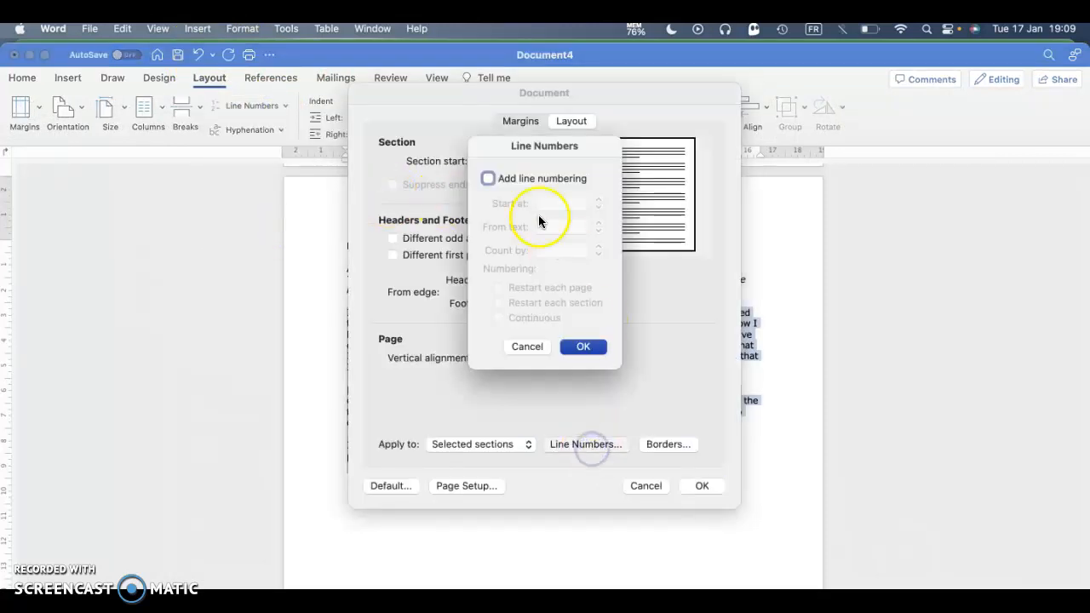
click(538, 178)
click(599, 246)
click(599, 246)
click(599, 246)
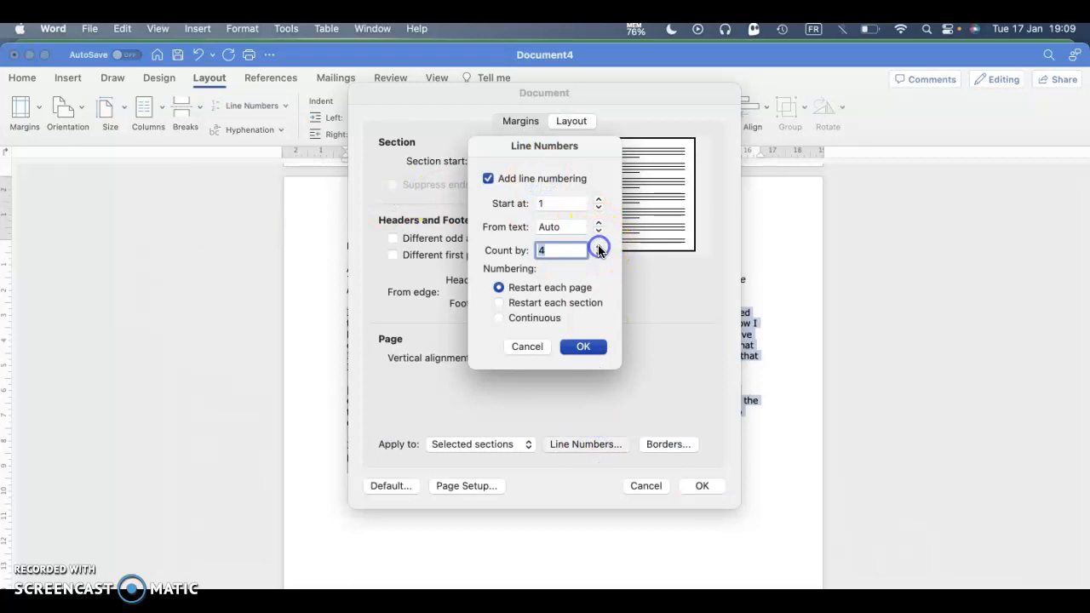
click(549, 304)
click(581, 345)
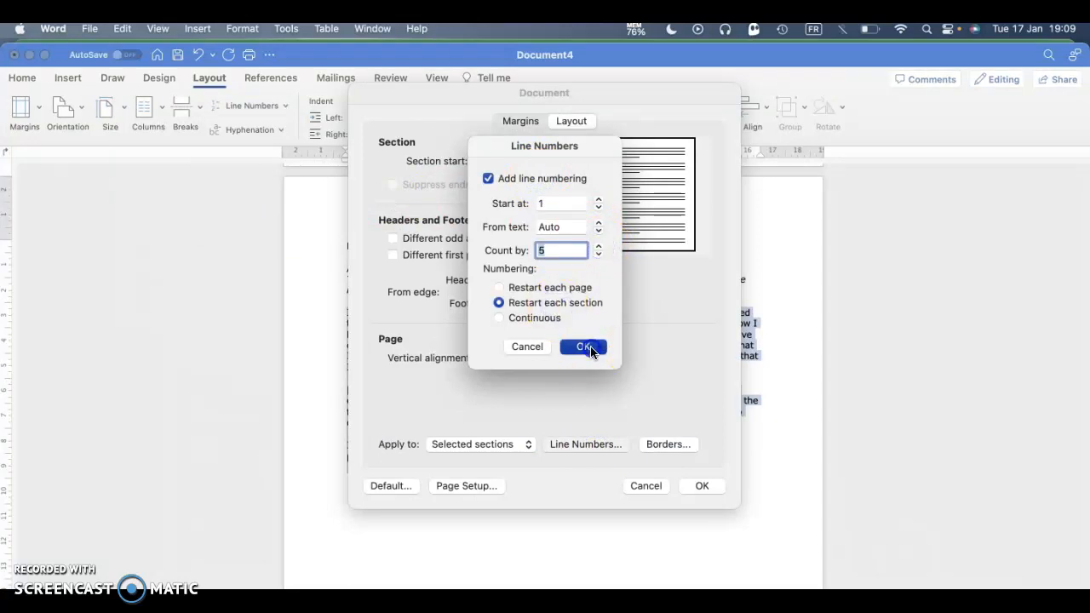
click(703, 486)
click(603, 478)
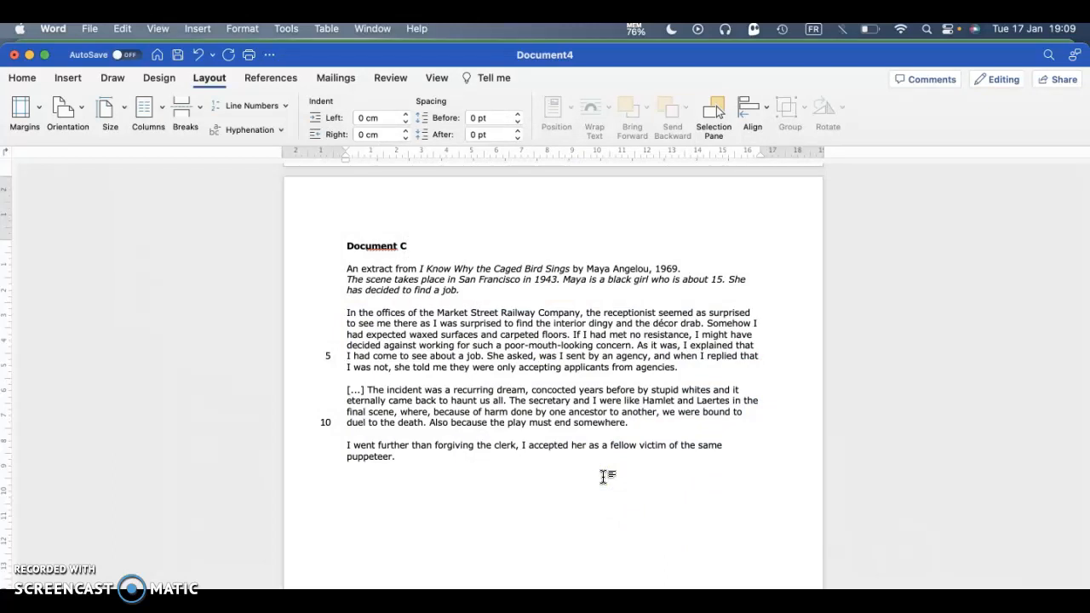
- Review the layout of the whole dossier, from the opening outline through Documents A, B and C
click(471, 264)
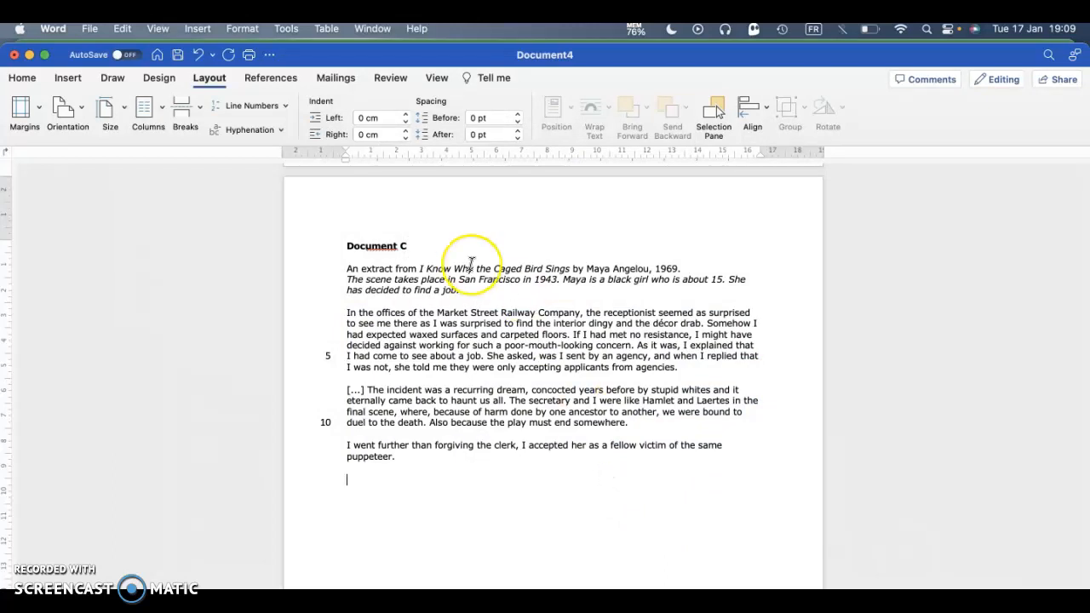
scroll(470, 264, up, 20)
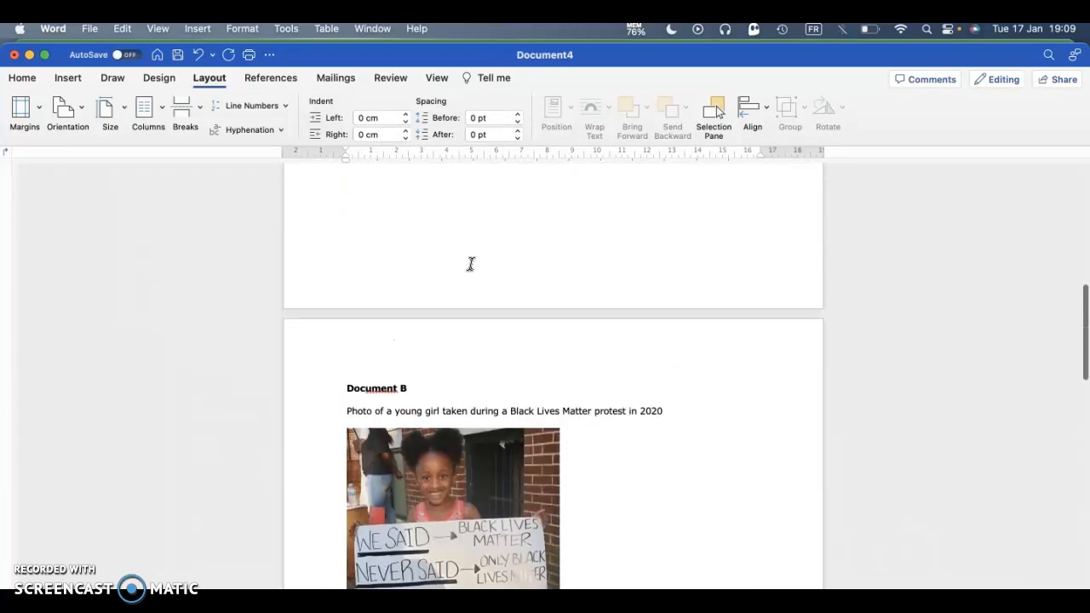
scroll(471, 264, up, 5)
scroll(471, 264, down, 4)
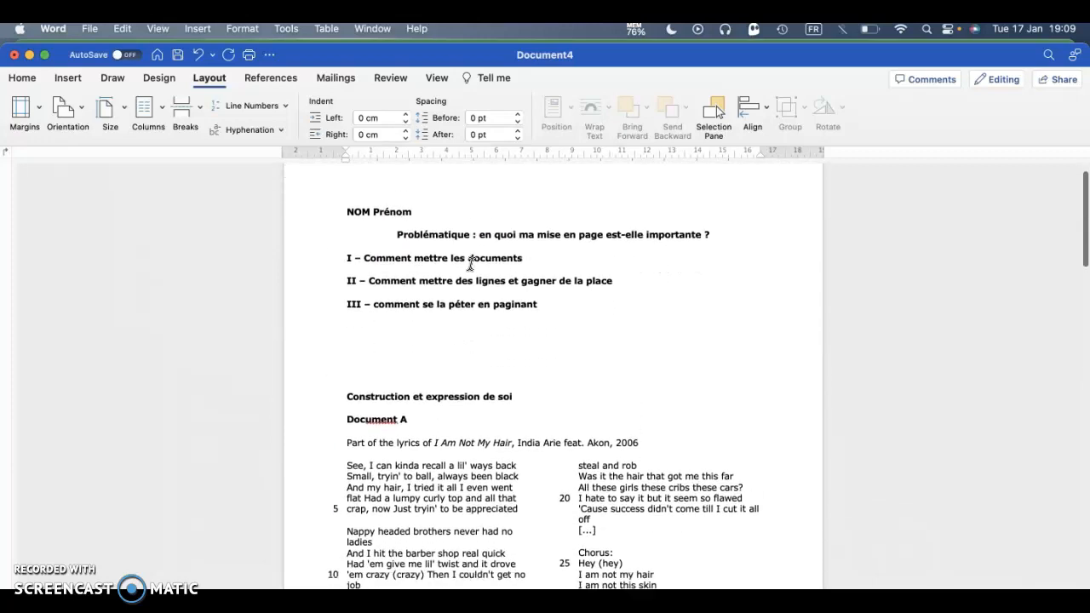
scroll(471, 264, up, 3)
click(624, 455)
scroll(625, 454, down, 10)
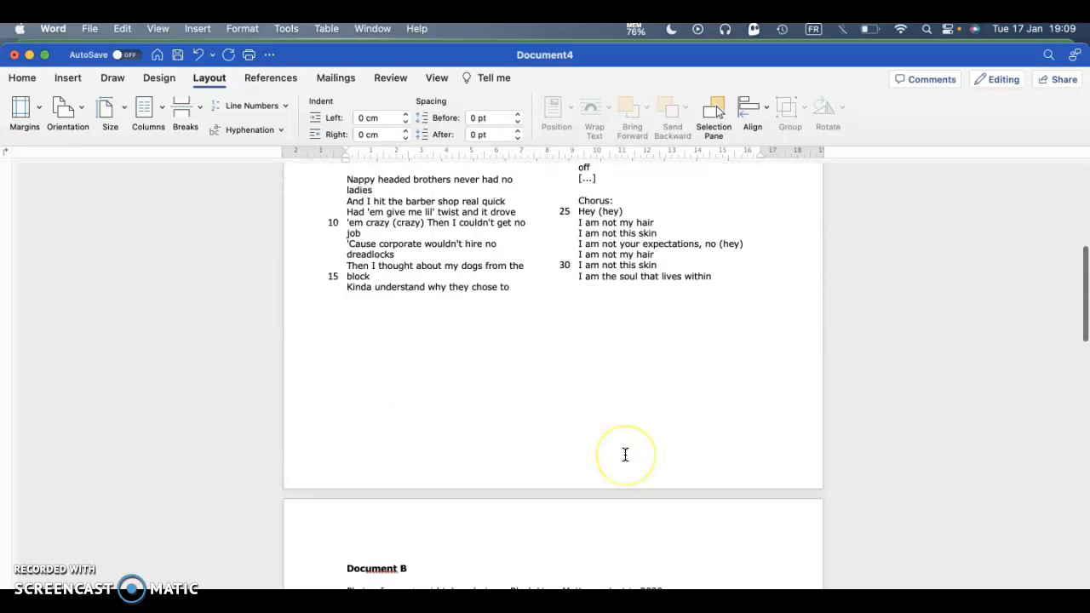
key(super+End)
scroll(624, 455, up, 20)
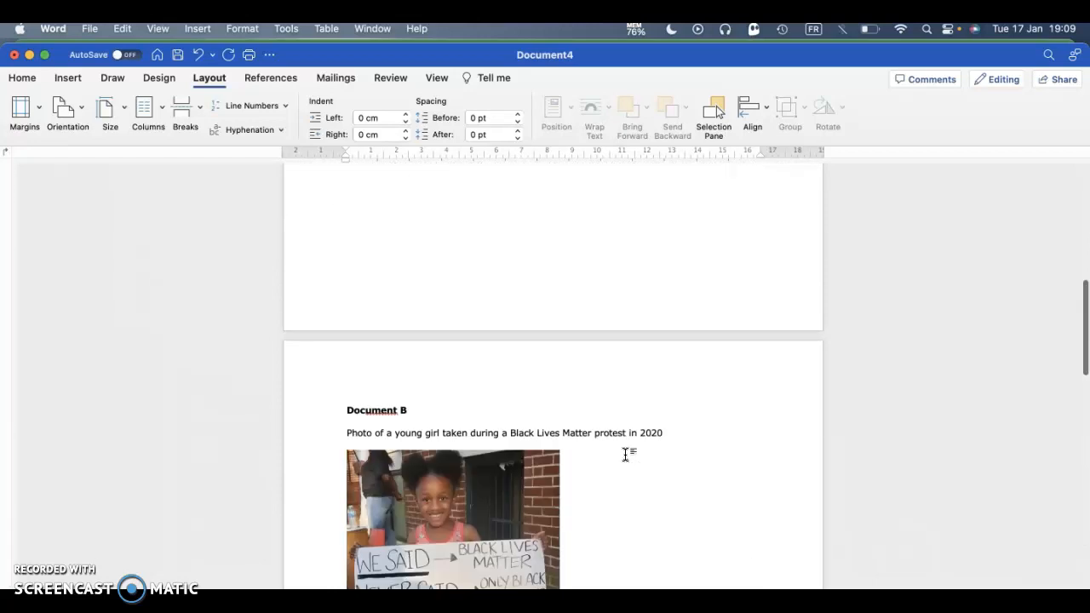
scroll(625, 454, down, 1)
scroll(625, 455, down, 1)
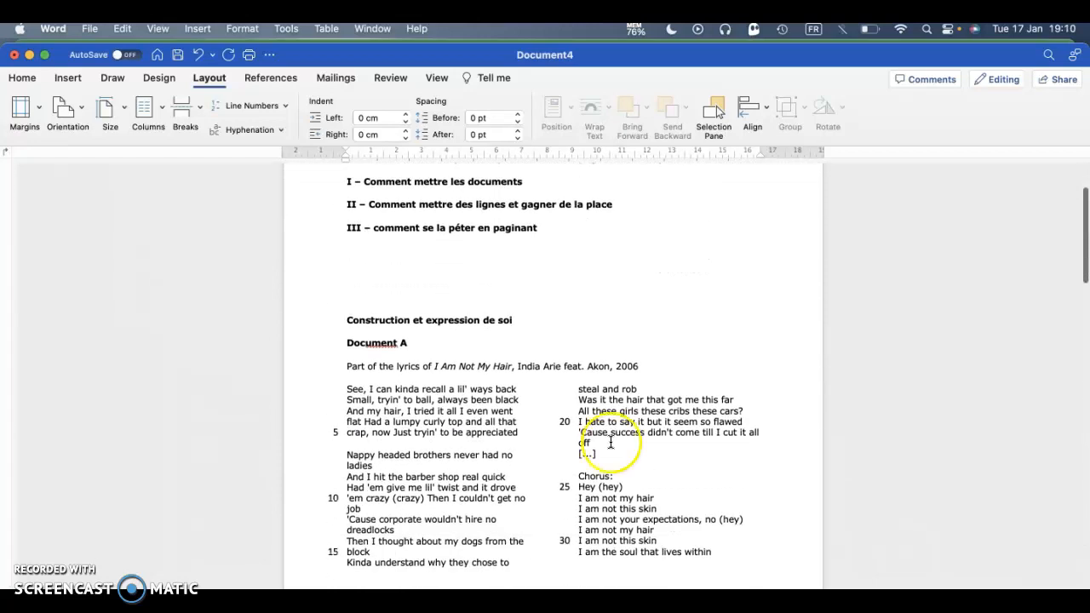
scroll(404, 408, up, 4)
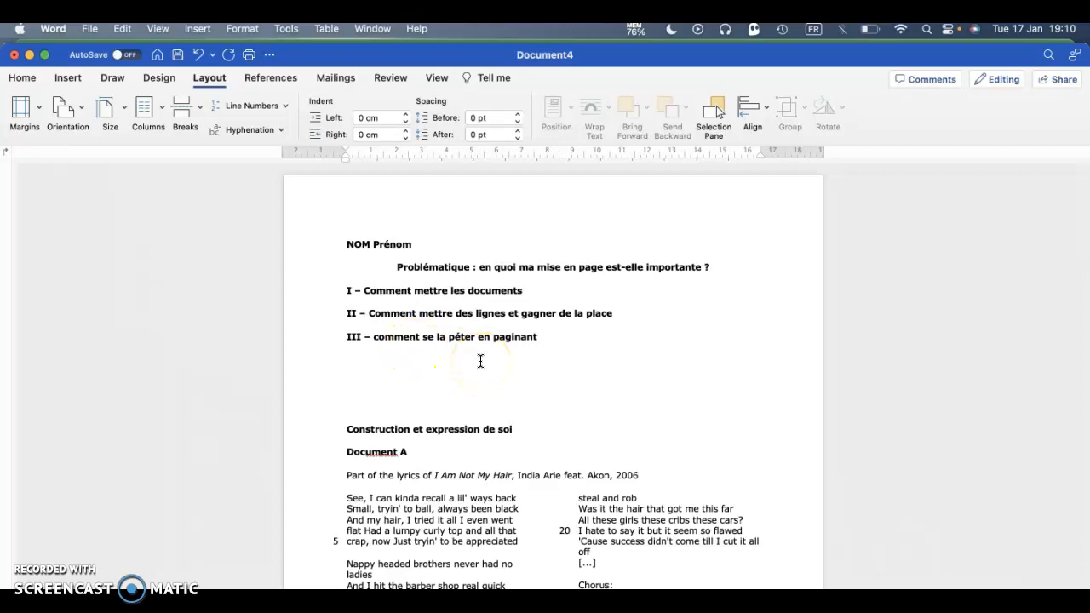
scroll(480, 361, down, 4)
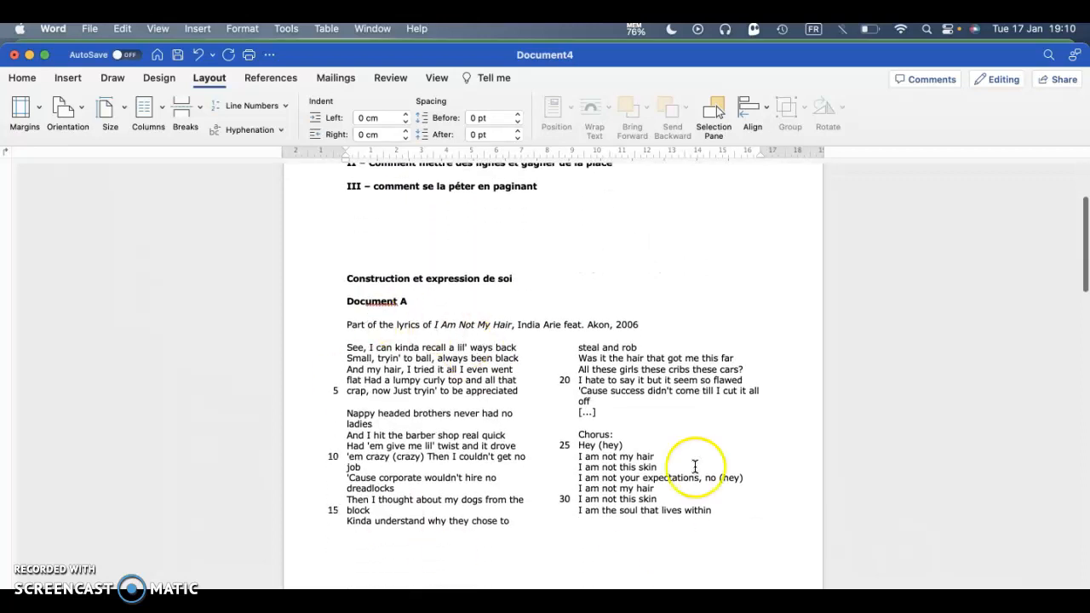
scroll(484, 349, up, 2)
scroll(483, 349, up, 1)
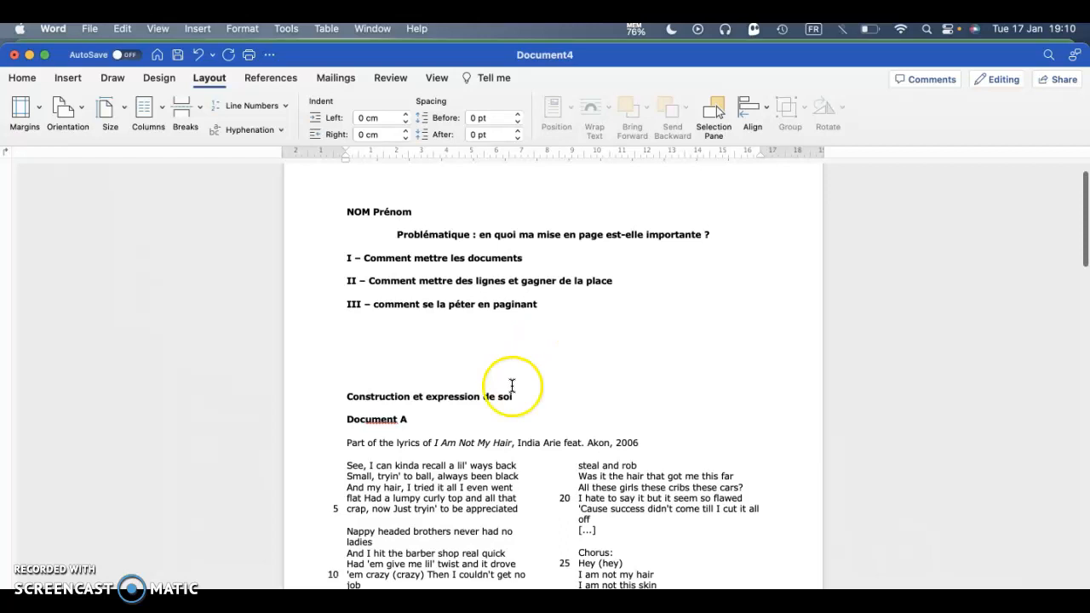
- Insert a next-page section break just before the heading "Construction et expression de soi"
click(347, 412)
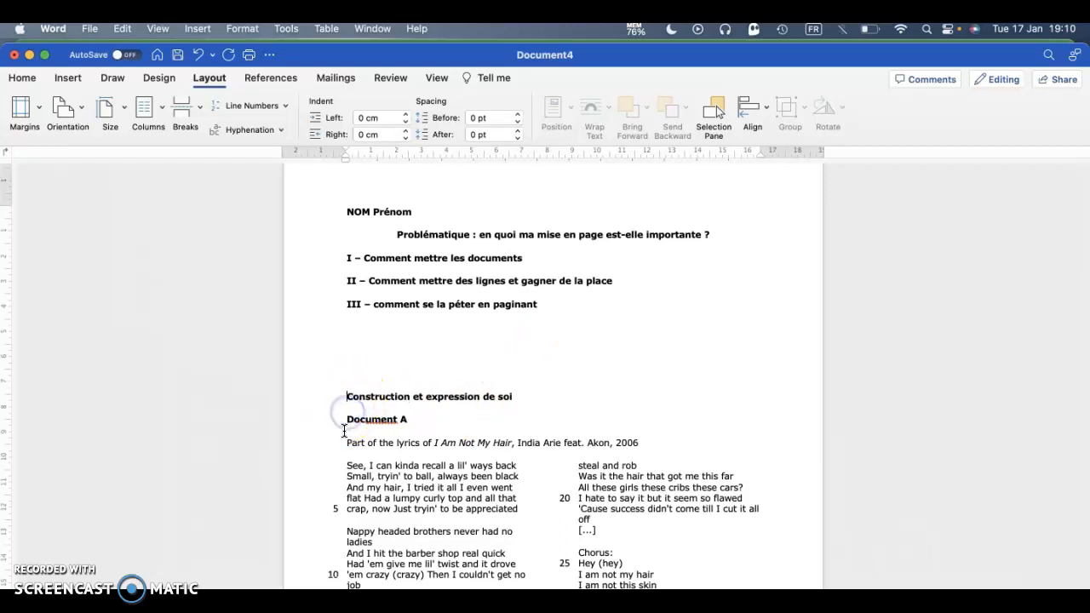
click(68, 77)
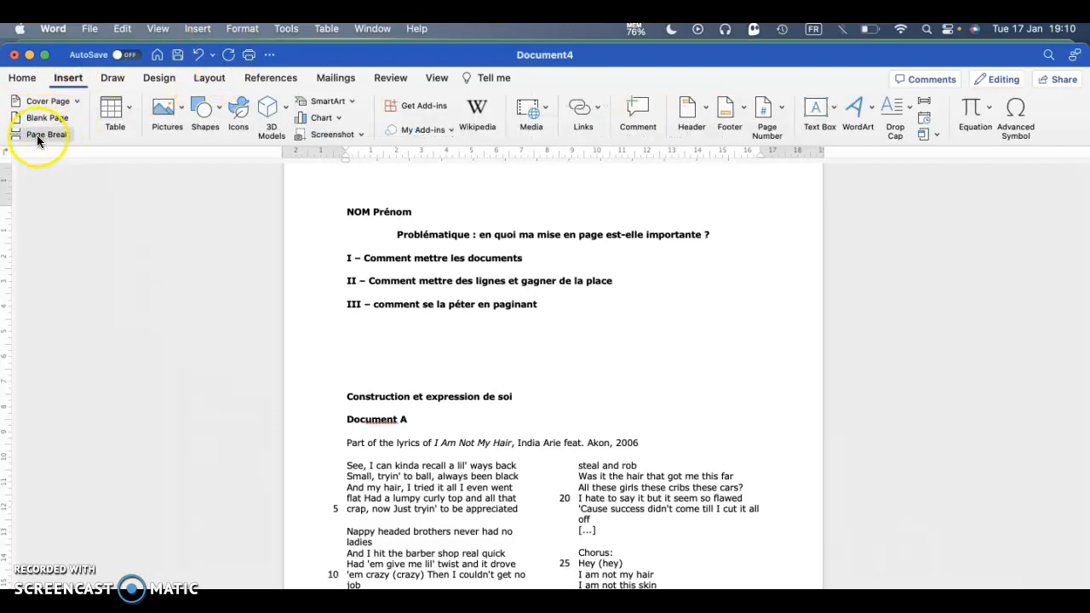
click(196, 29)
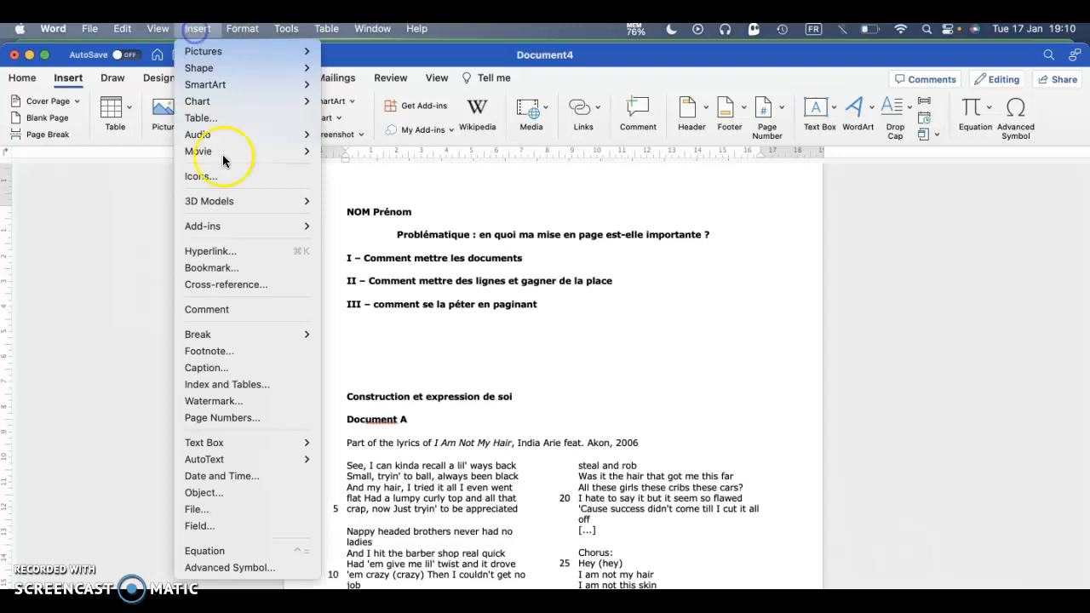
mouse_move(220, 332)
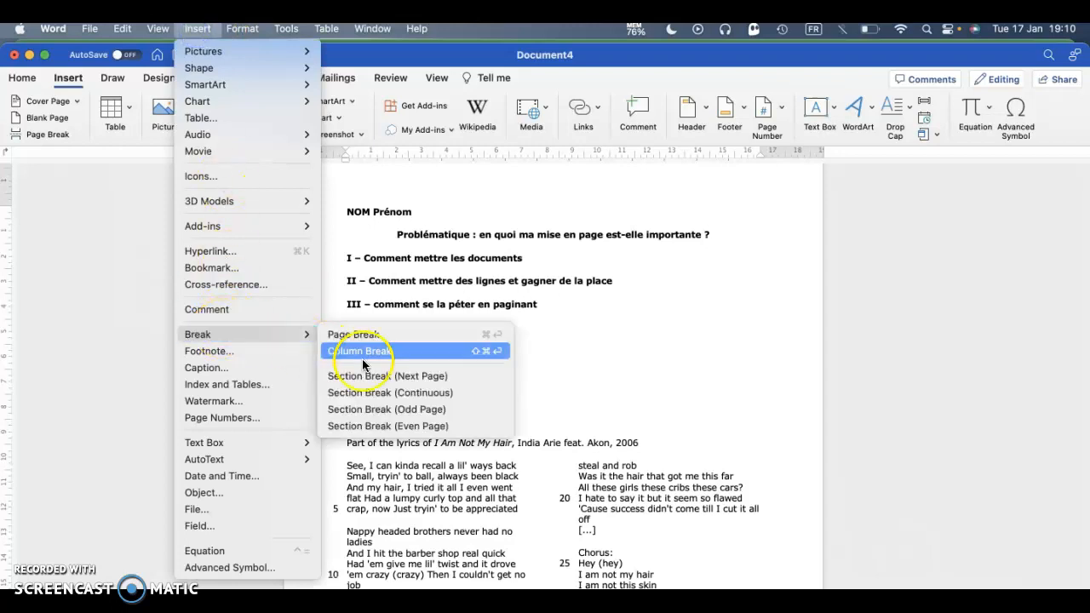
click(430, 377)
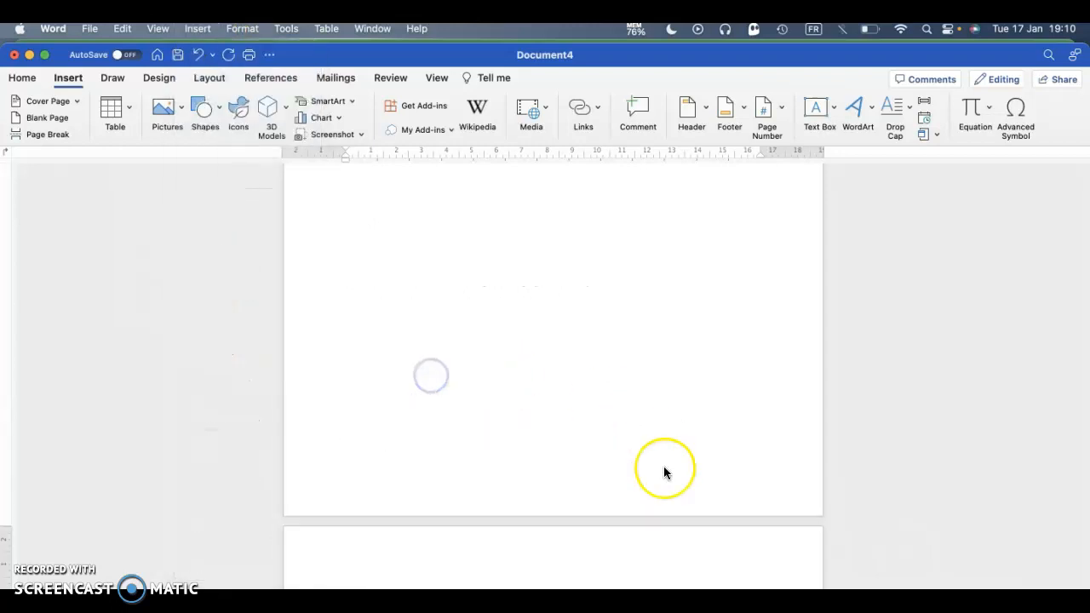
- Centre the line "Construction et expression de soi" beneath the outline
scroll(664, 471, down, 3)
scroll(664, 472, up, 10)
scroll(664, 472, down, 5)
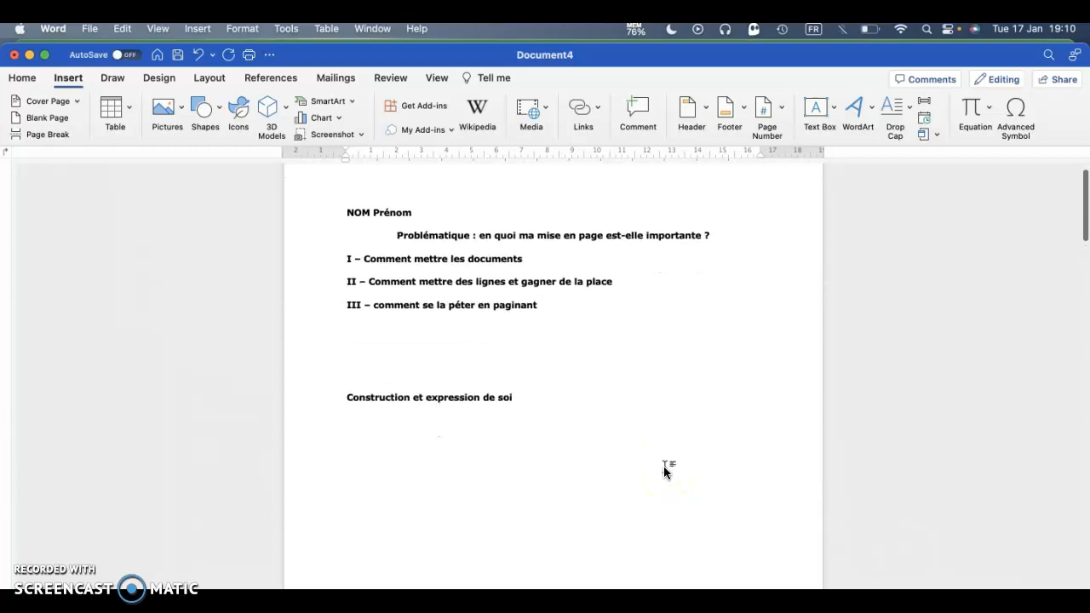
scroll(664, 467, up, 6)
click(568, 426)
drag(569, 427, 344, 431)
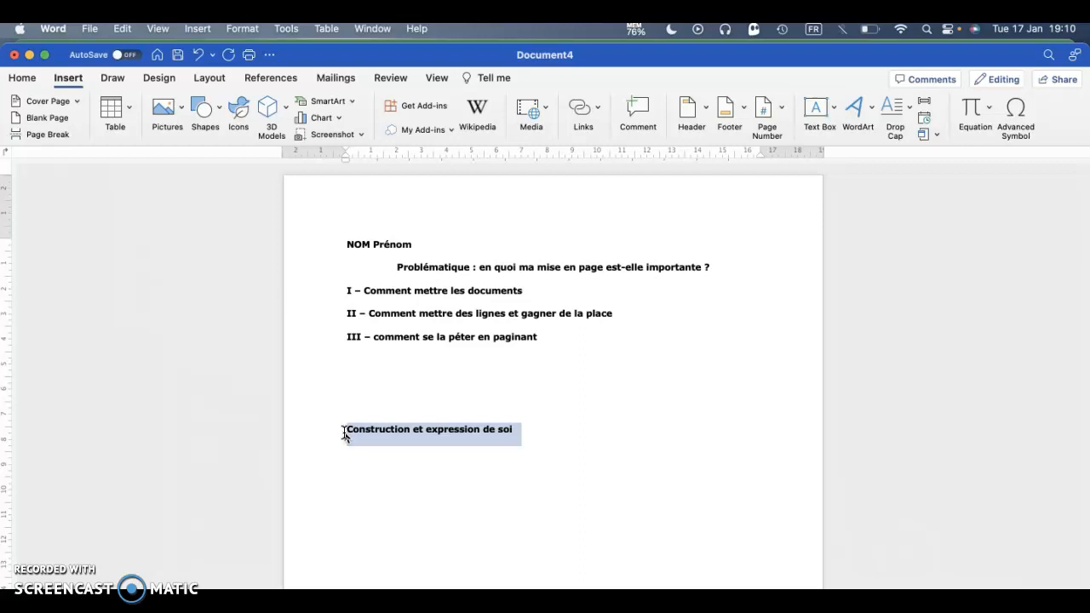
key(super+e)
click(850, 381)
- Apply the Title style to "Construction et expression de soi" and centre it
click(22, 77)
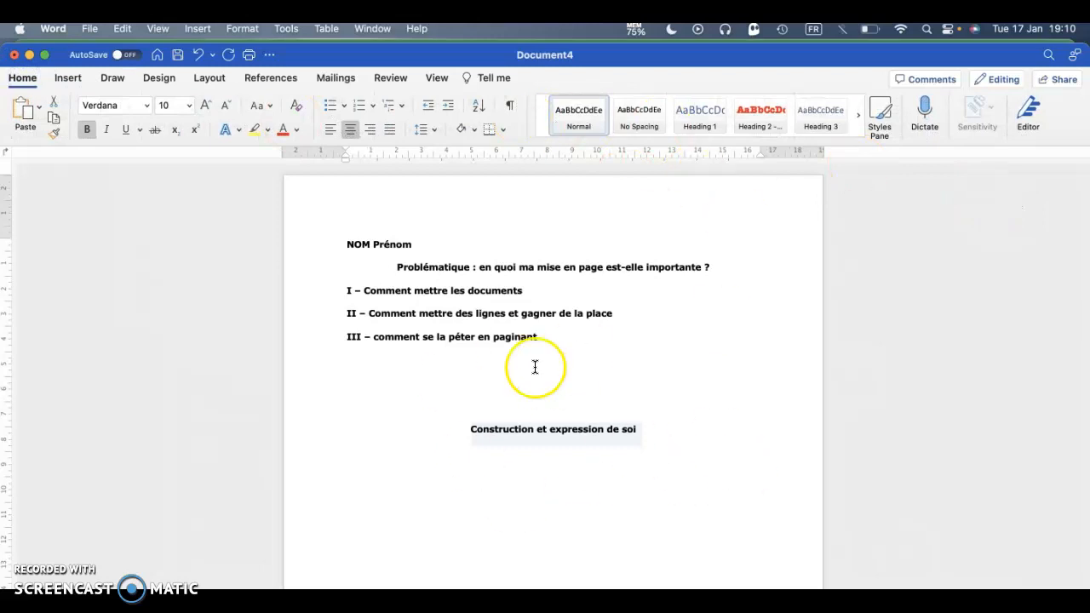
click(542, 482)
drag(638, 430, 472, 428)
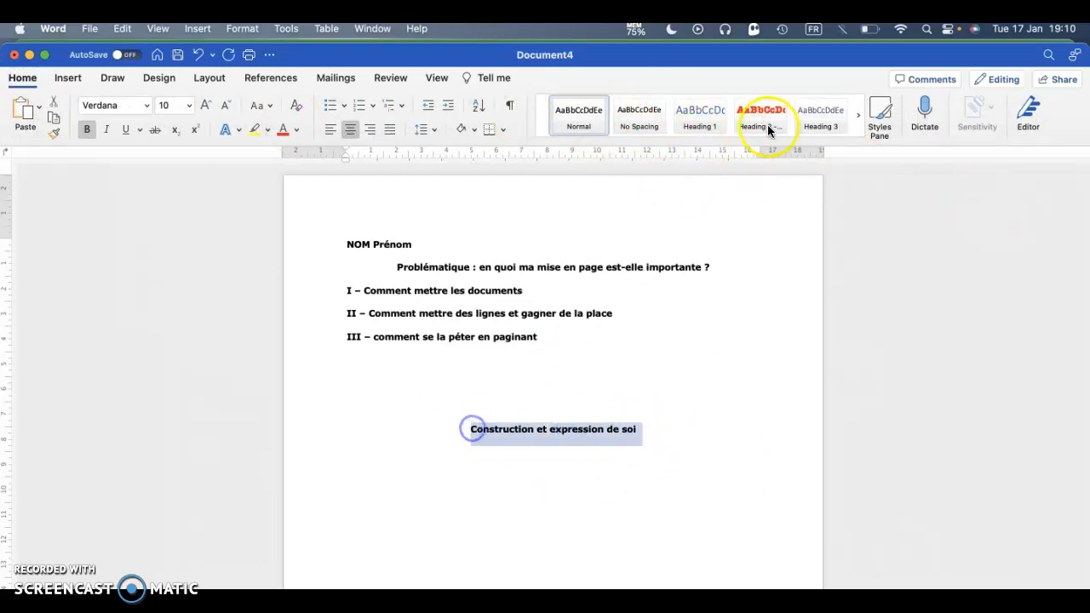
click(700, 140)
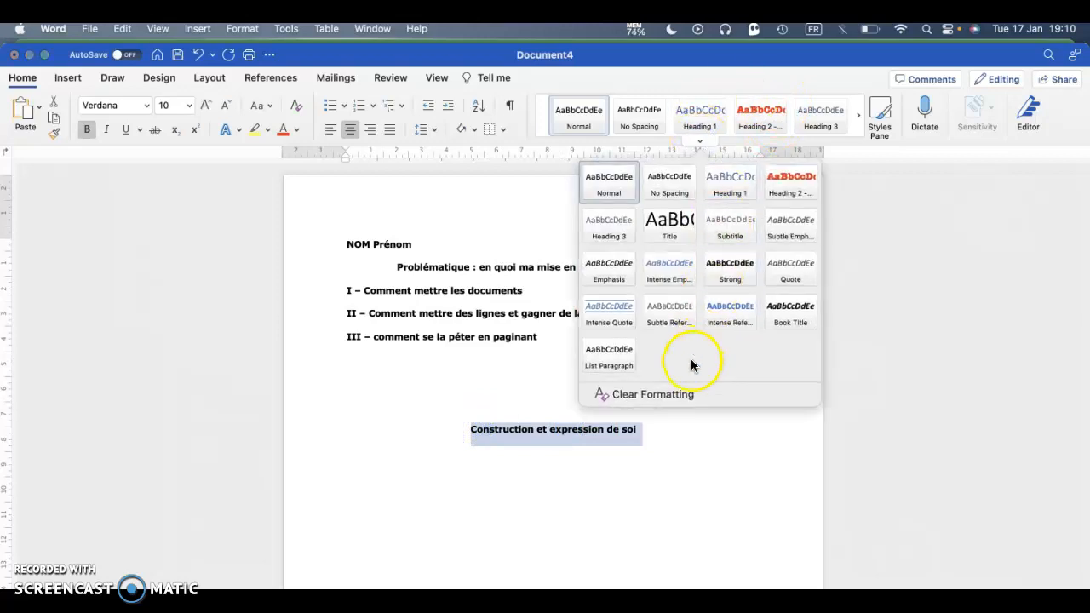
click(671, 221)
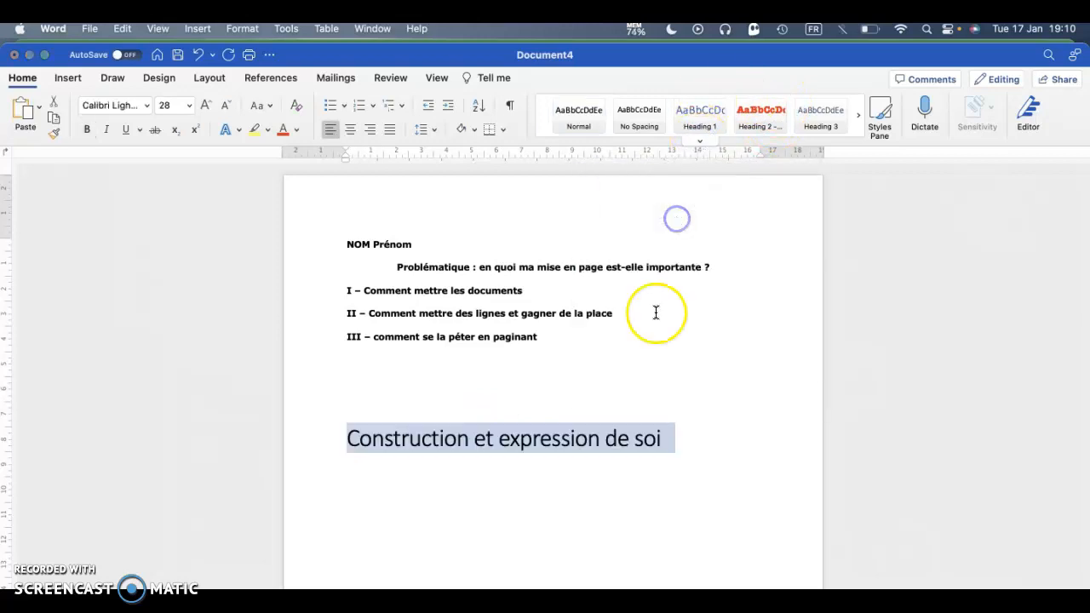
key(super+e)
click(667, 487)
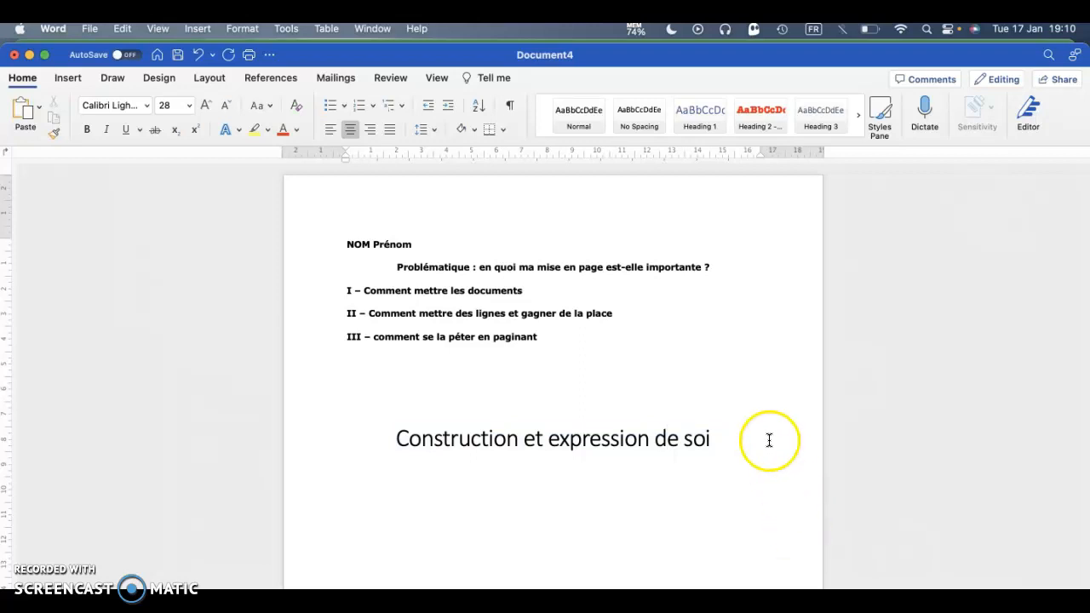
- Look through the dossier from the title to the end of Document C and return to the title
click(622, 383)
scroll(581, 418, down, 10)
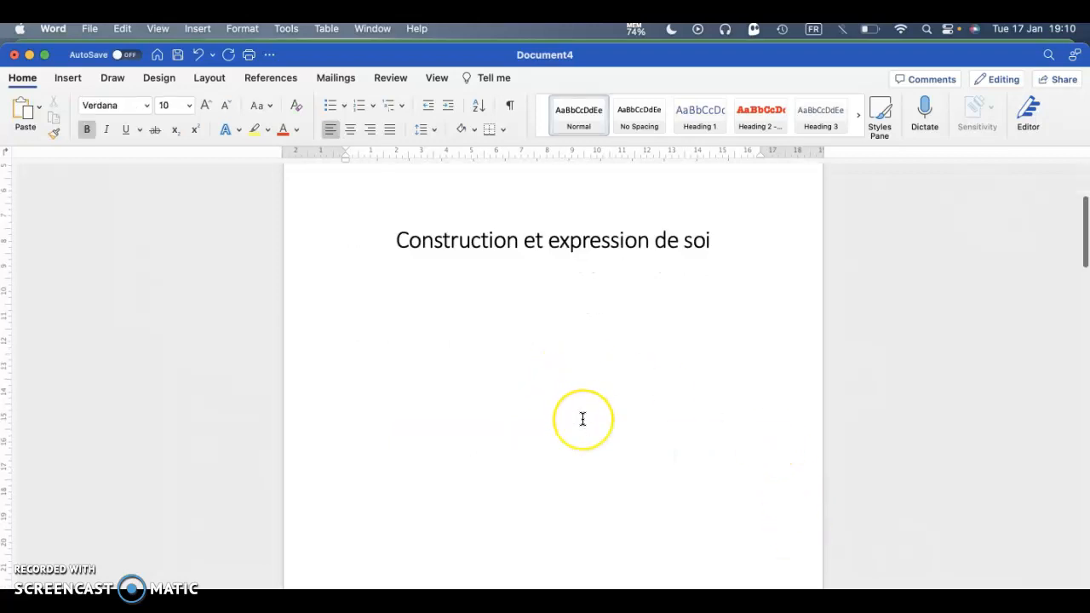
scroll(582, 418, up, 10)
scroll(581, 418, down, 15)
scroll(582, 419, down, 10)
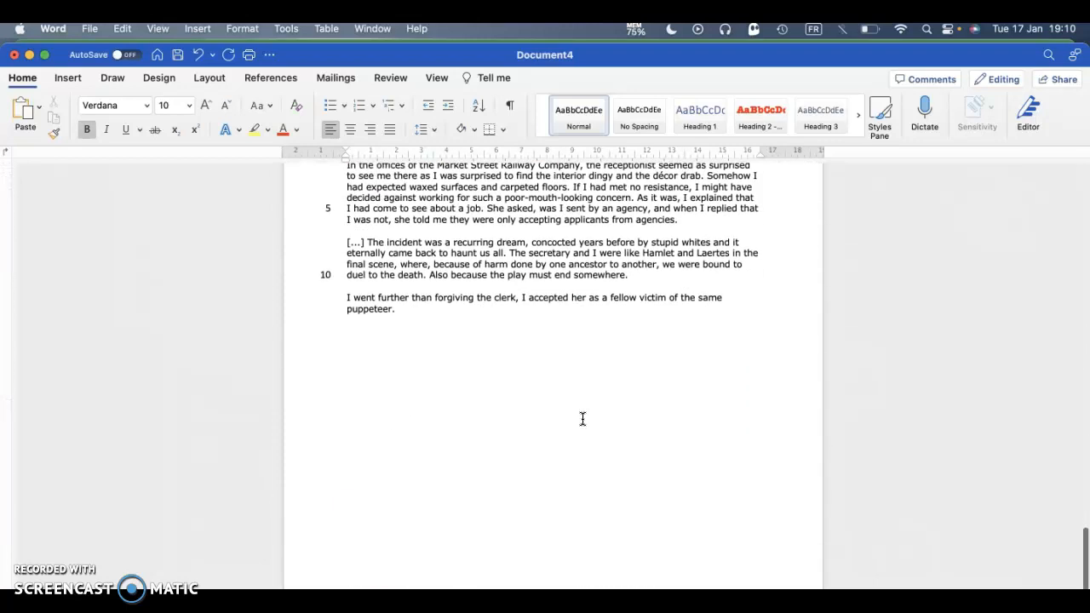
scroll(582, 419, up, 20)
scroll(582, 419, up, 10)
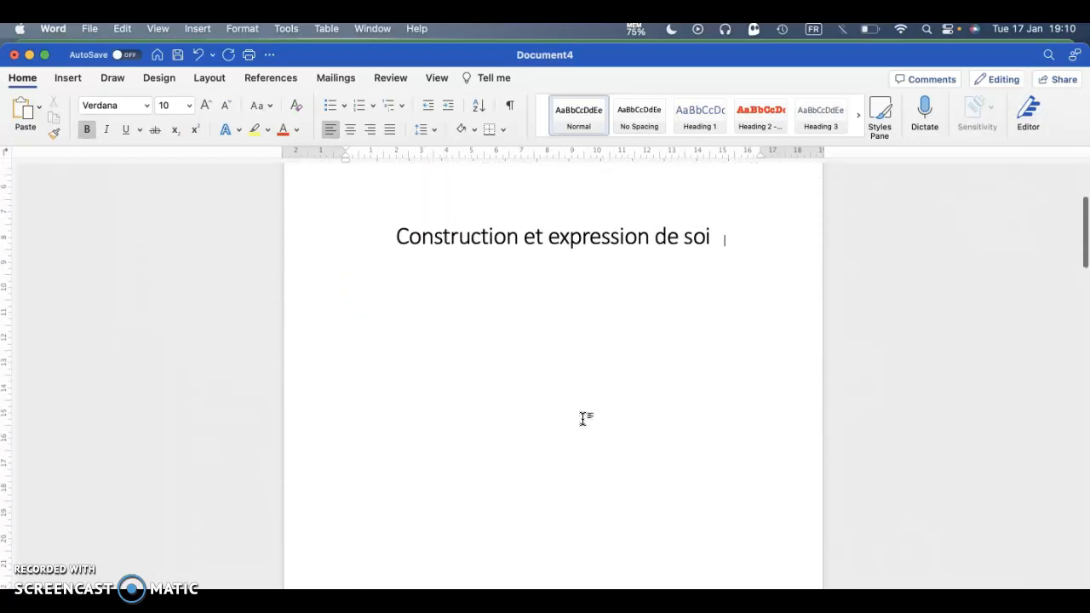
scroll(498, 516, down, 1)
scroll(498, 516, down, 2)
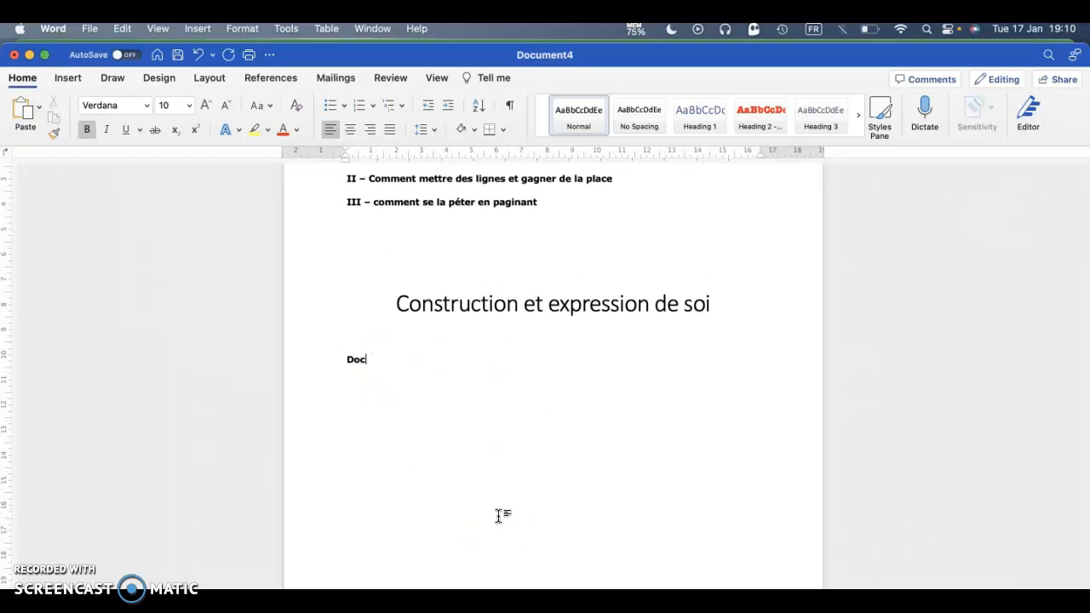
- Apply the Heading 1 style to the Document A, Document B and Document C headings together
scroll(488, 335, down, 10)
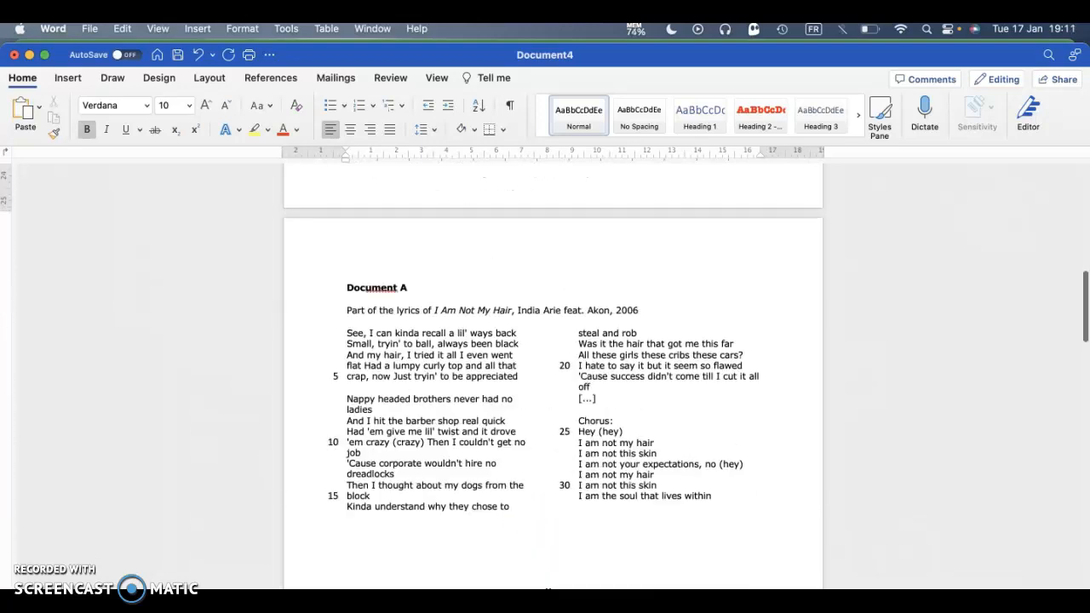
drag(409, 288, 356, 289)
scroll(481, 440, down, 4)
scroll(481, 441, down, 2)
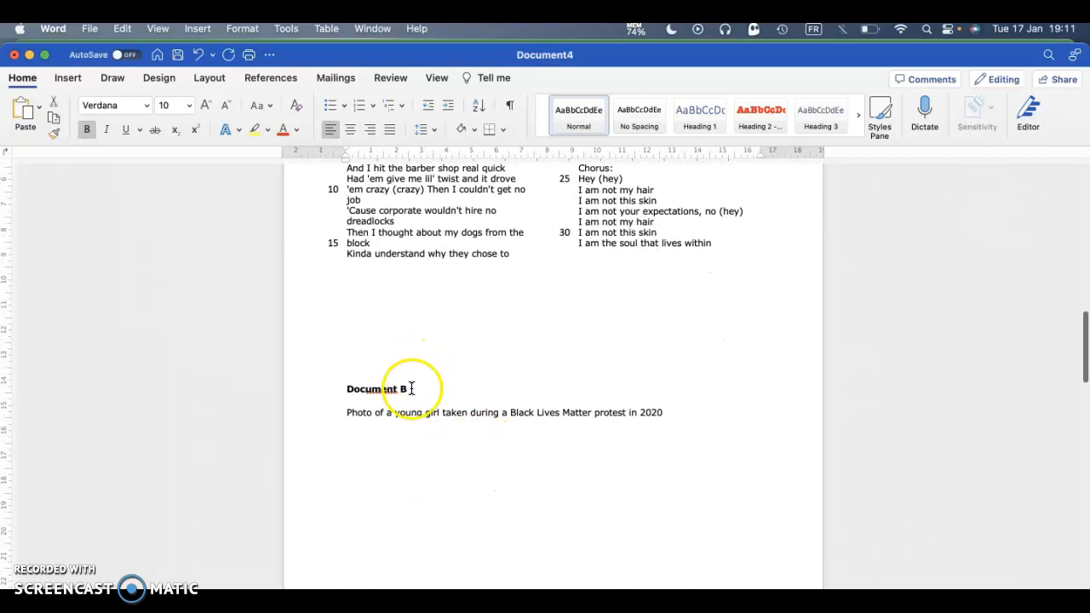
drag(409, 387, 364, 388)
scroll(356, 388, down, 15)
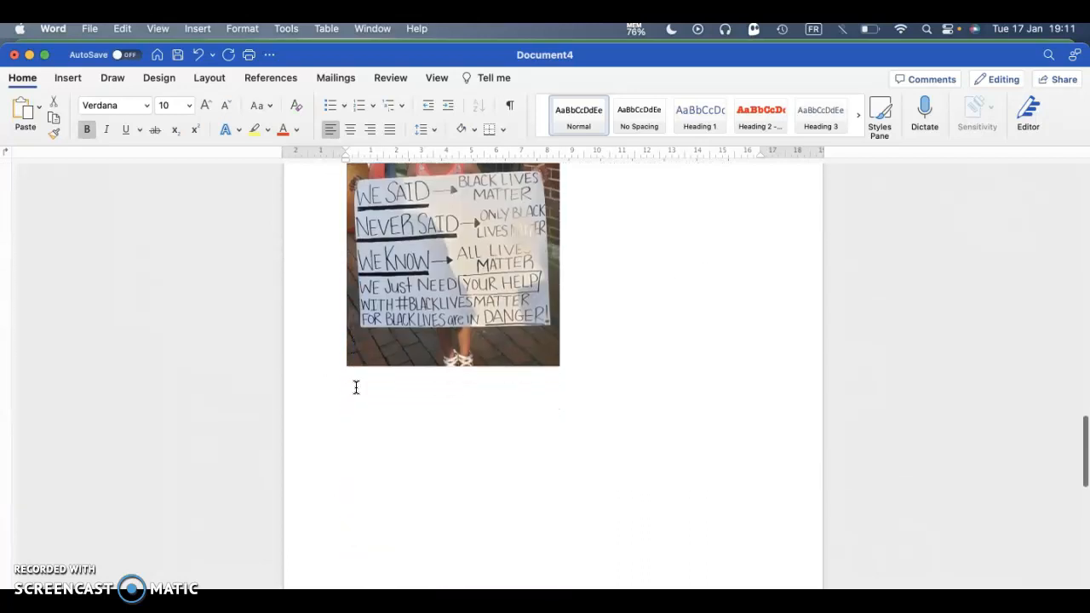
drag(410, 462, 393, 465)
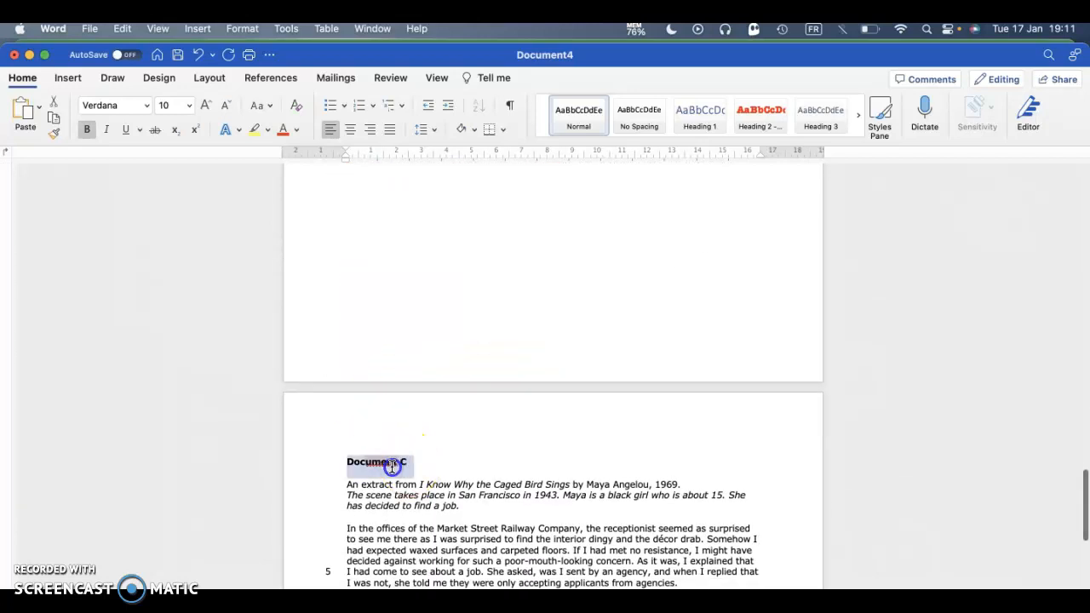
scroll(418, 268, up, 20)
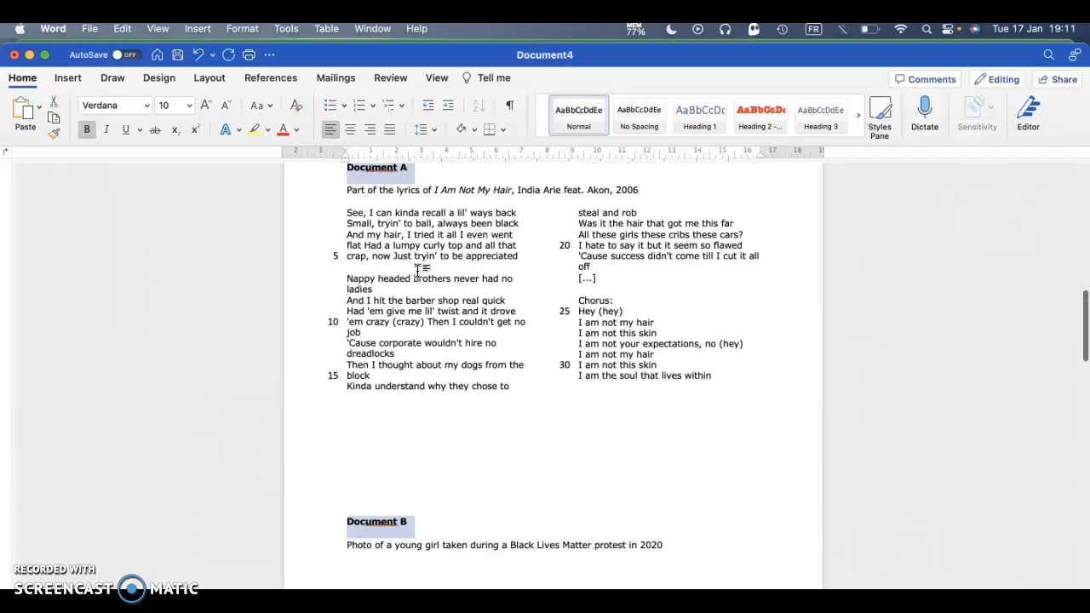
scroll(418, 270, up, 1)
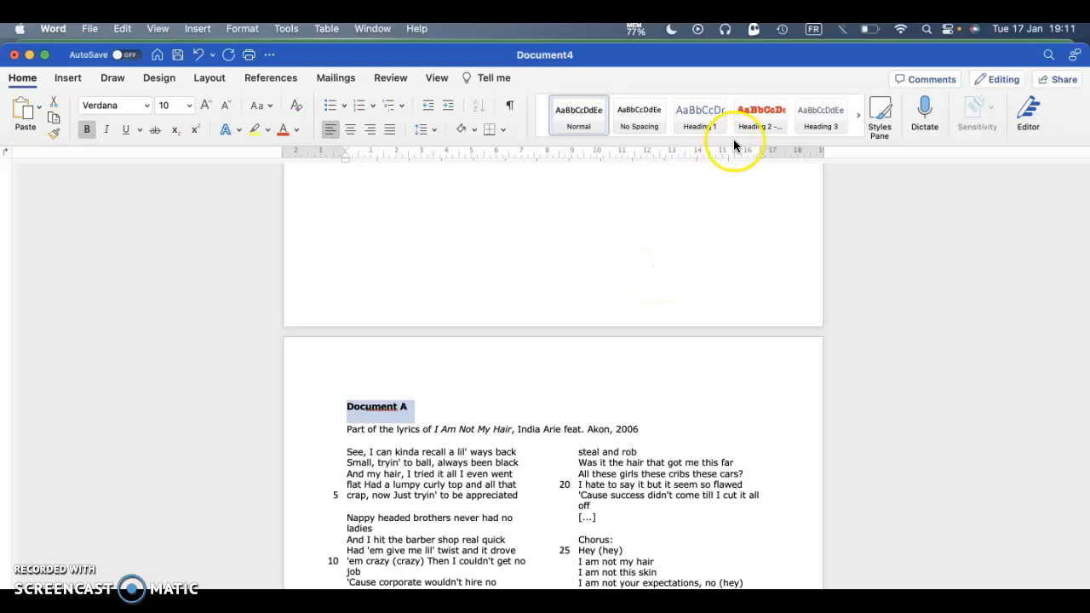
scroll(459, 262, up, 5)
scroll(455, 262, down, 10)
scroll(455, 262, up, 1)
scroll(454, 263, down, 5)
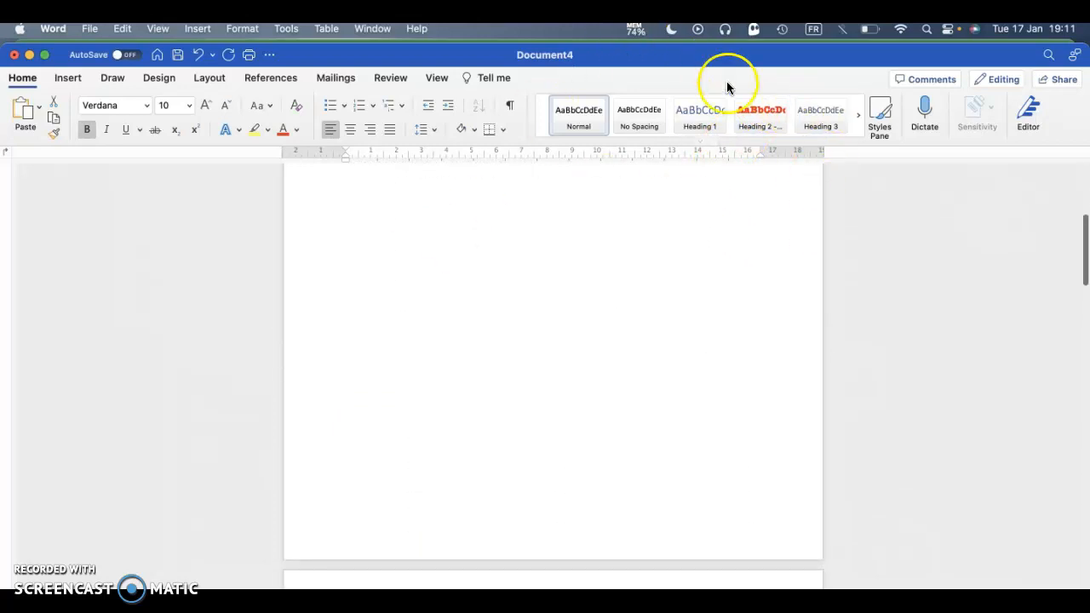
click(715, 125)
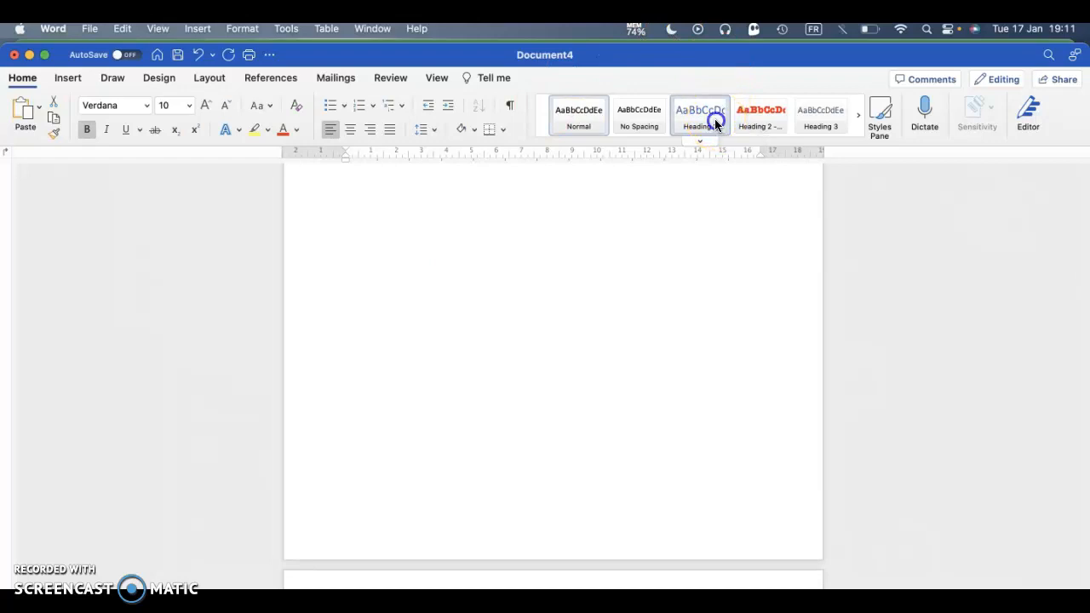
- Insert a page break before the Document B heading so it starts on the same page as its photo
scroll(499, 346, up, 15)
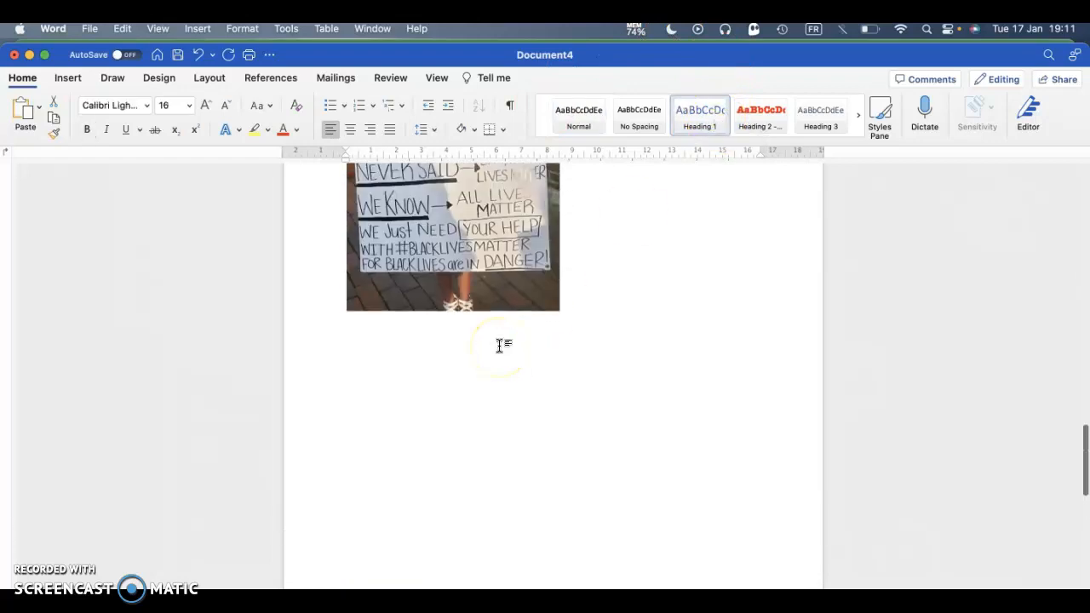
click(385, 290)
click(346, 248)
click(68, 78)
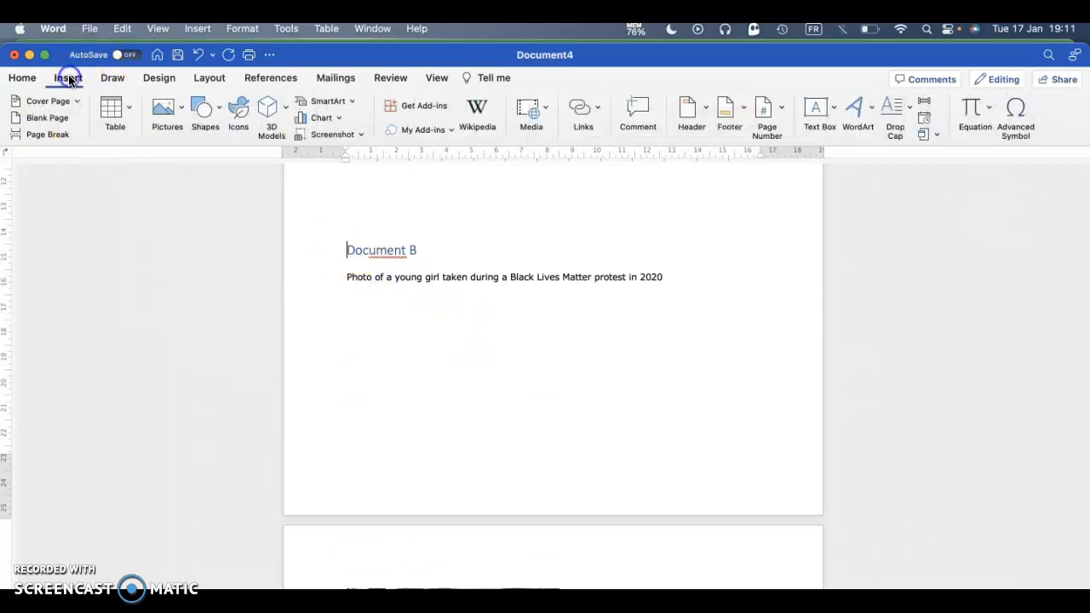
click(51, 135)
scroll(331, 400, down, 5)
scroll(330, 398, up, 3)
scroll(693, 488, down, 10)
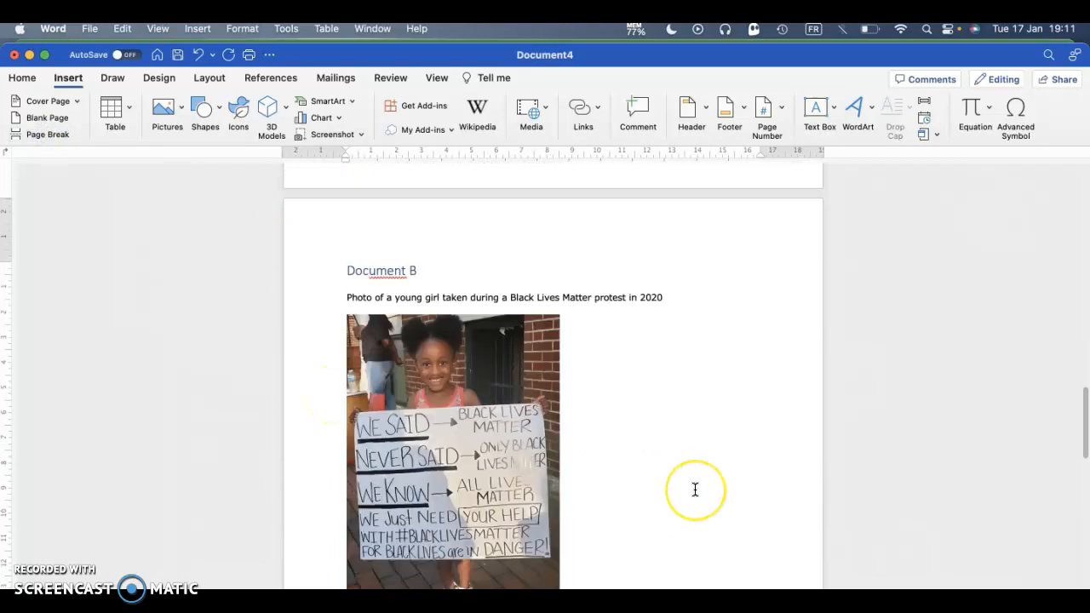
- Compare the available formats and insert a table of contents in the Distinctive format below the title "Construction et expression de soi"
scroll(695, 489, up, 20)
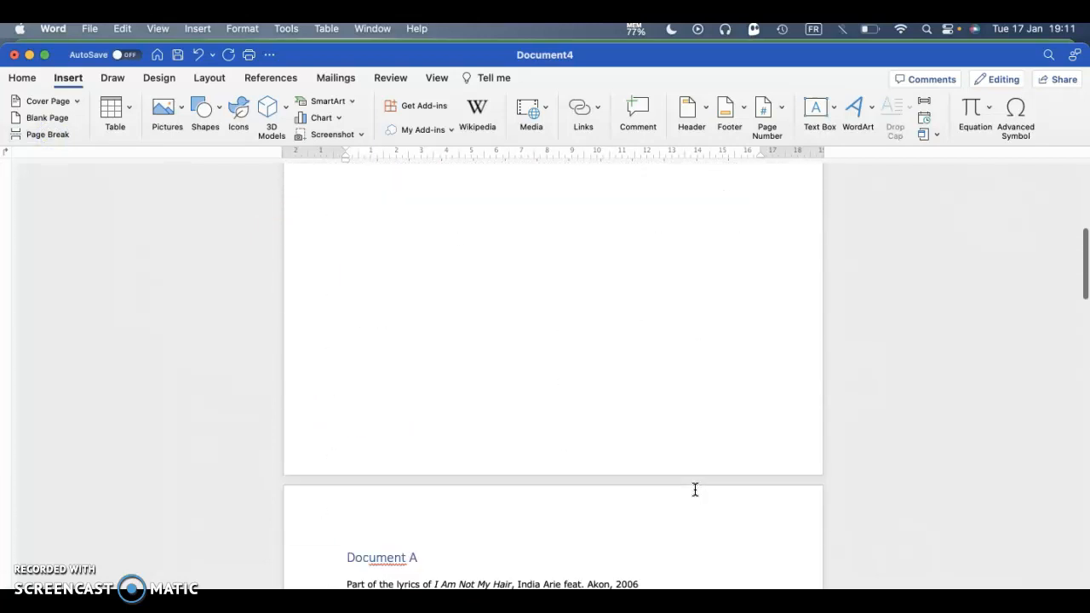
scroll(697, 488, down, 5)
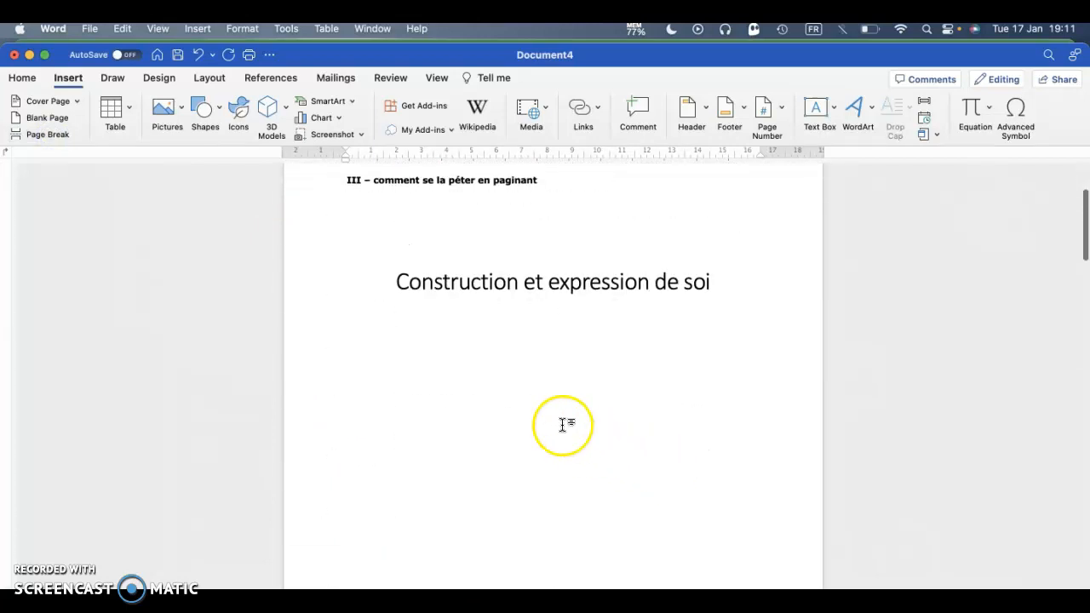
scroll(545, 358, down, 1)
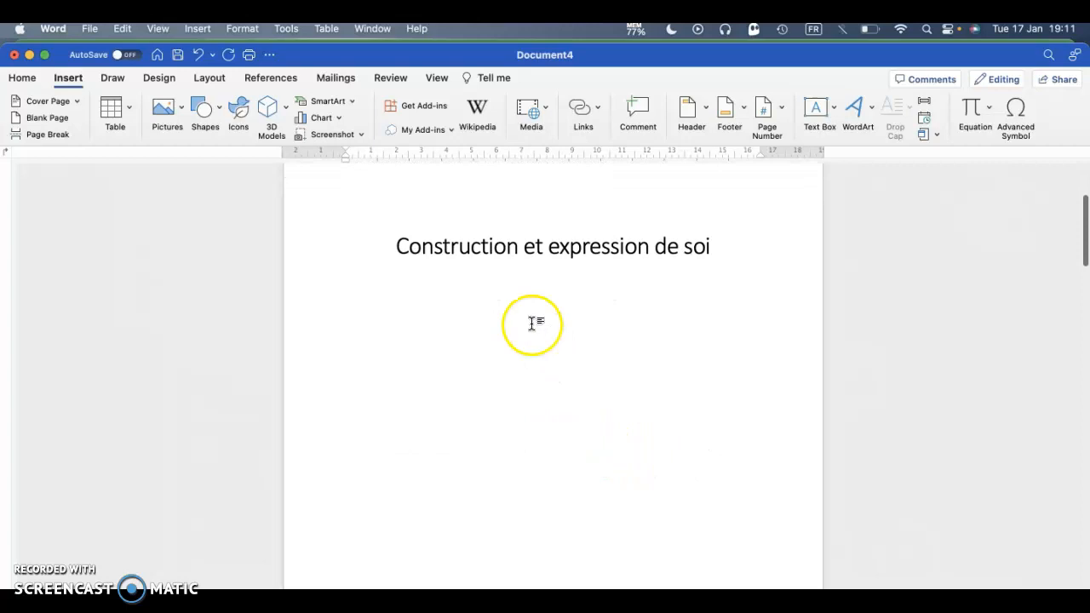
click(196, 29)
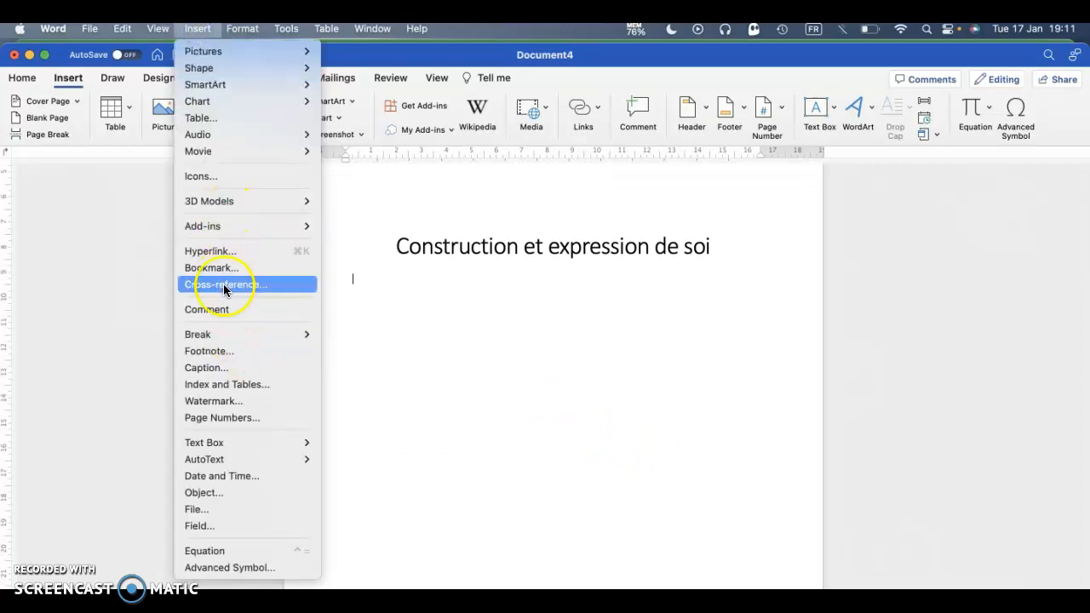
click(224, 388)
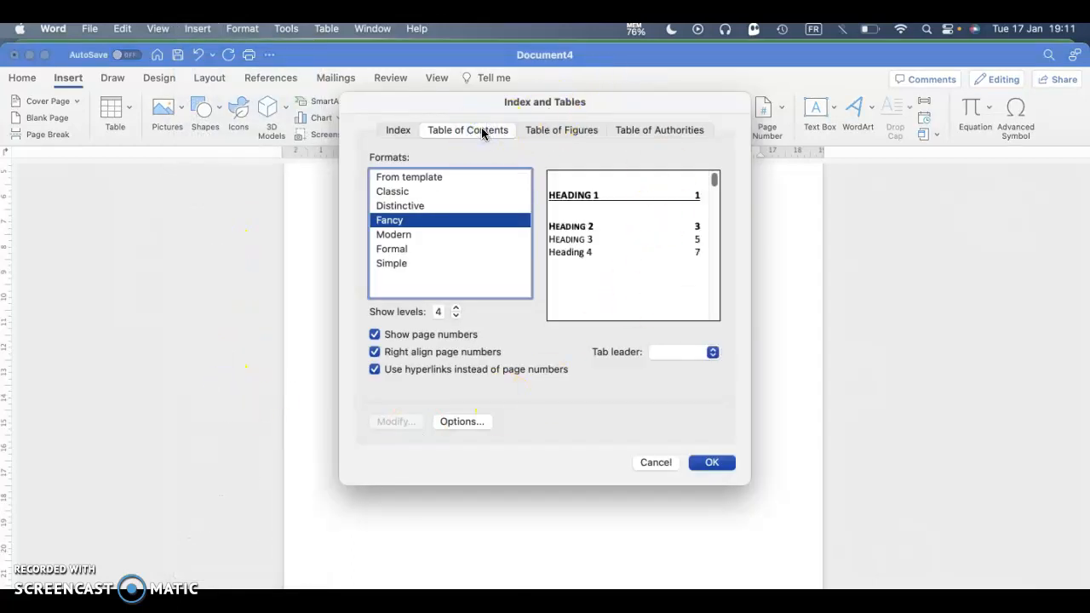
click(404, 233)
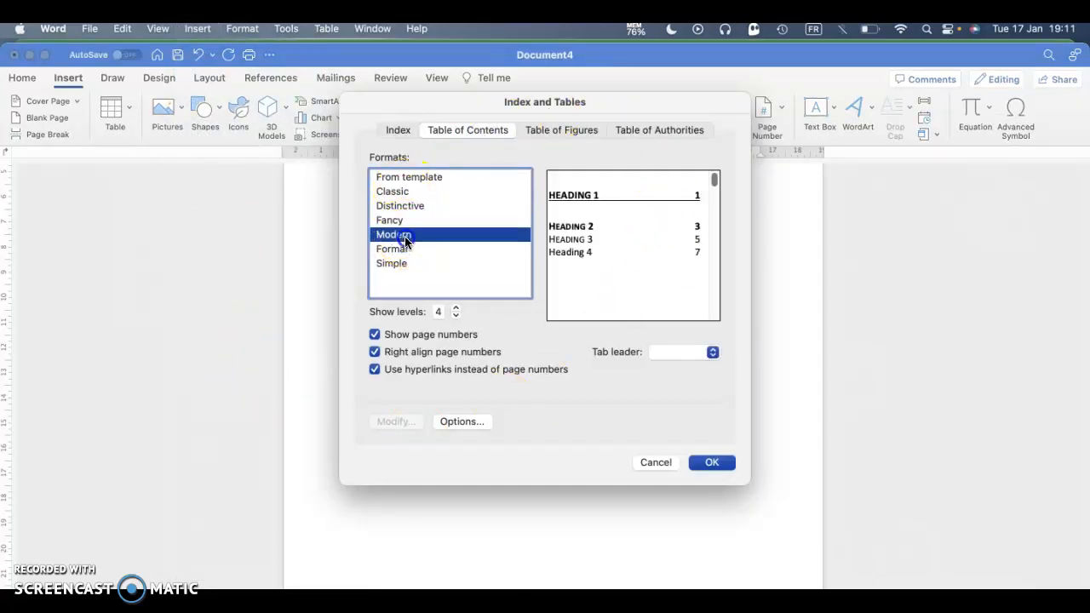
click(408, 252)
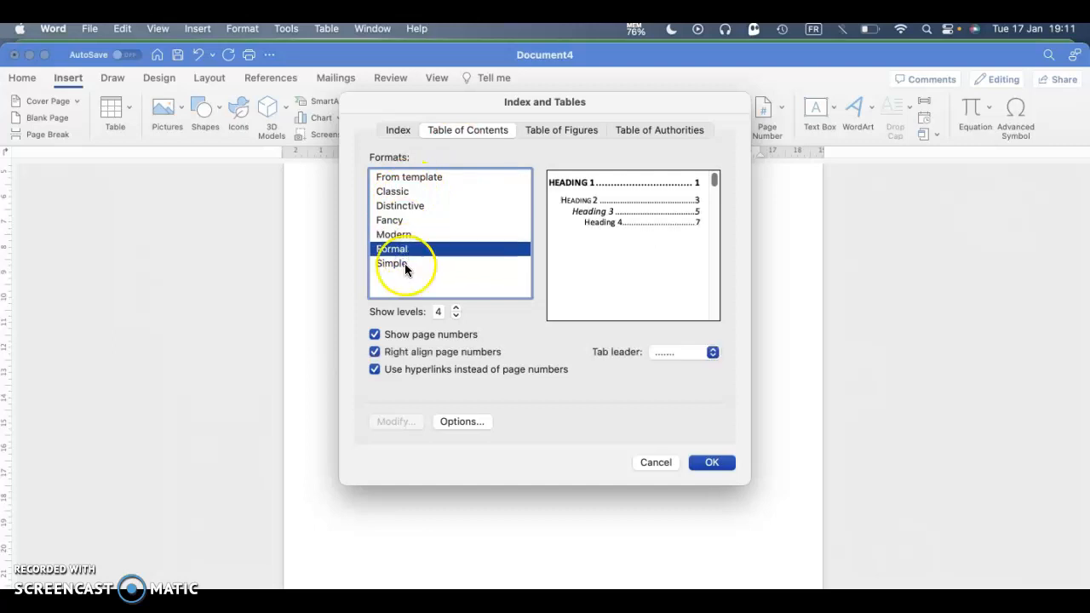
click(405, 264)
click(402, 181)
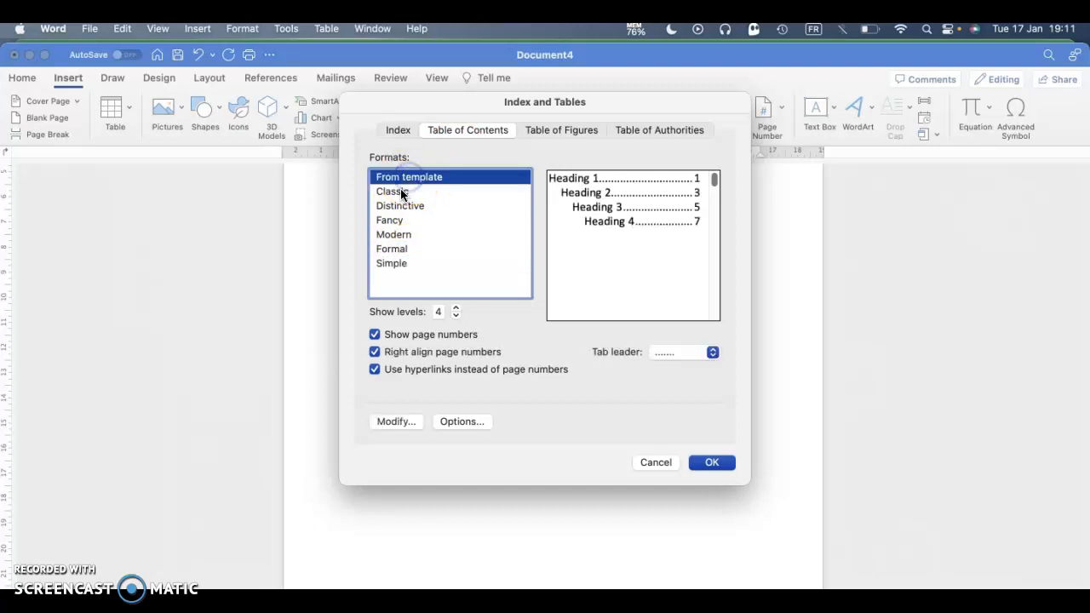
click(402, 192)
click(399, 205)
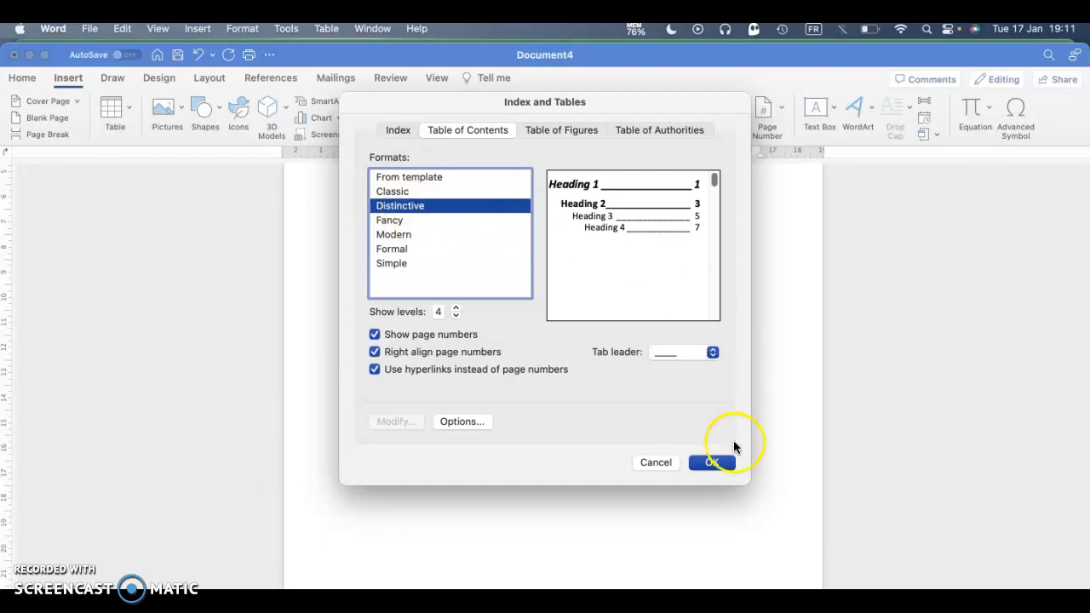
click(712, 463)
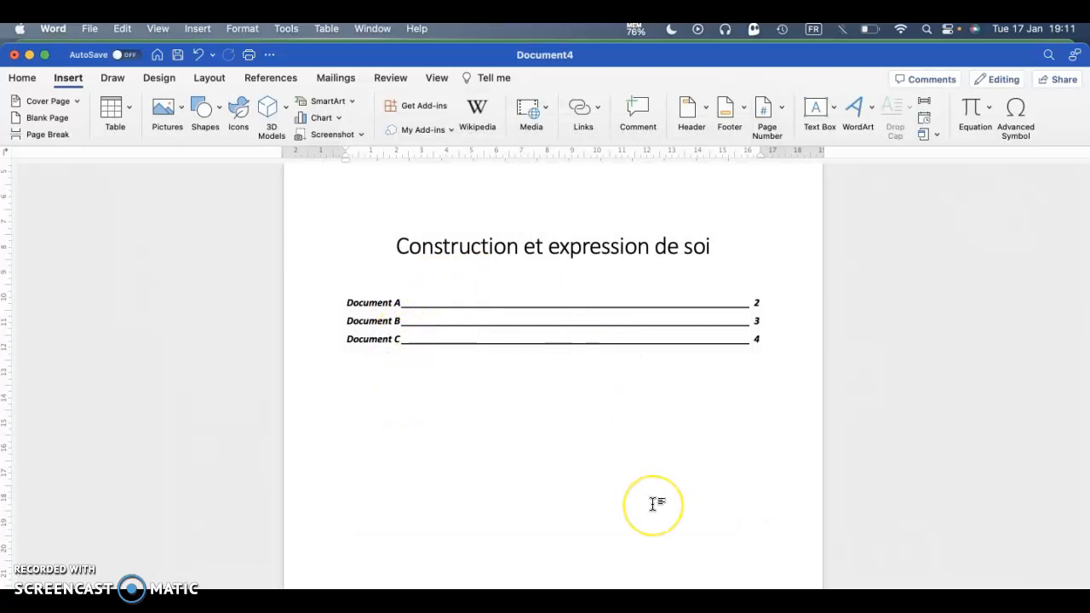
- Try the Heading 2 - perso style on "I Am Not My Hair, India Arie feat. Akon, 2006" under Document A and undo it
scroll(656, 503, down, 15)
click(753, 327)
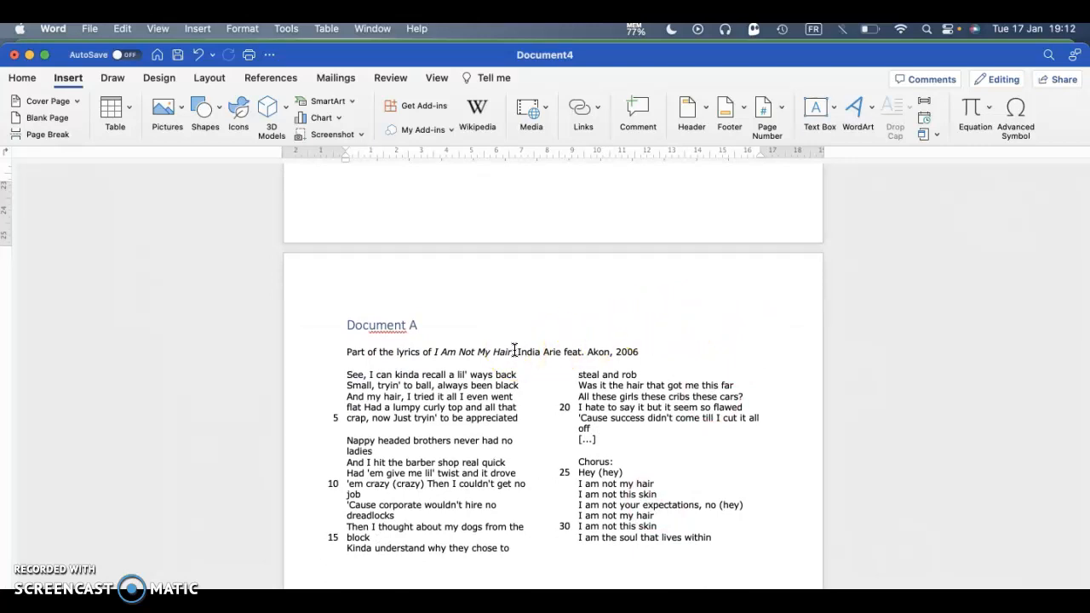
scroll(515, 351, down, 3)
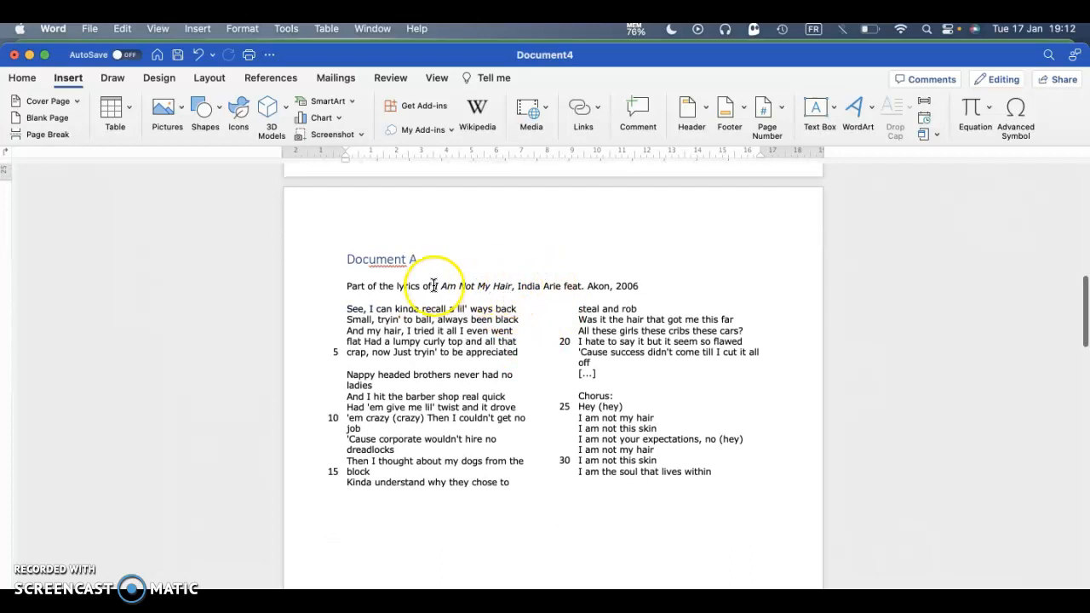
drag(433, 286, 638, 286)
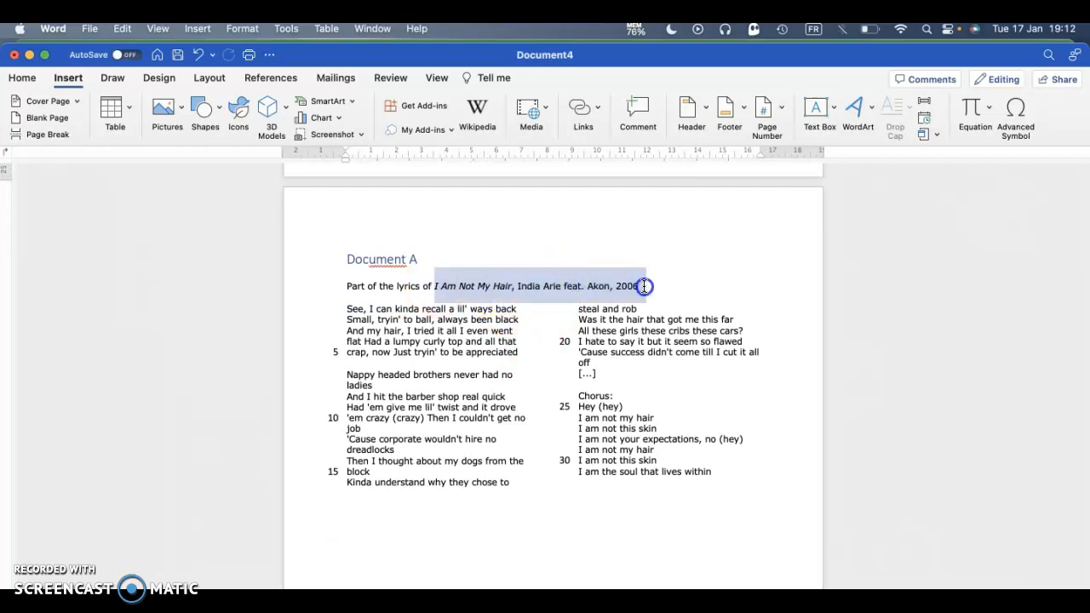
click(22, 77)
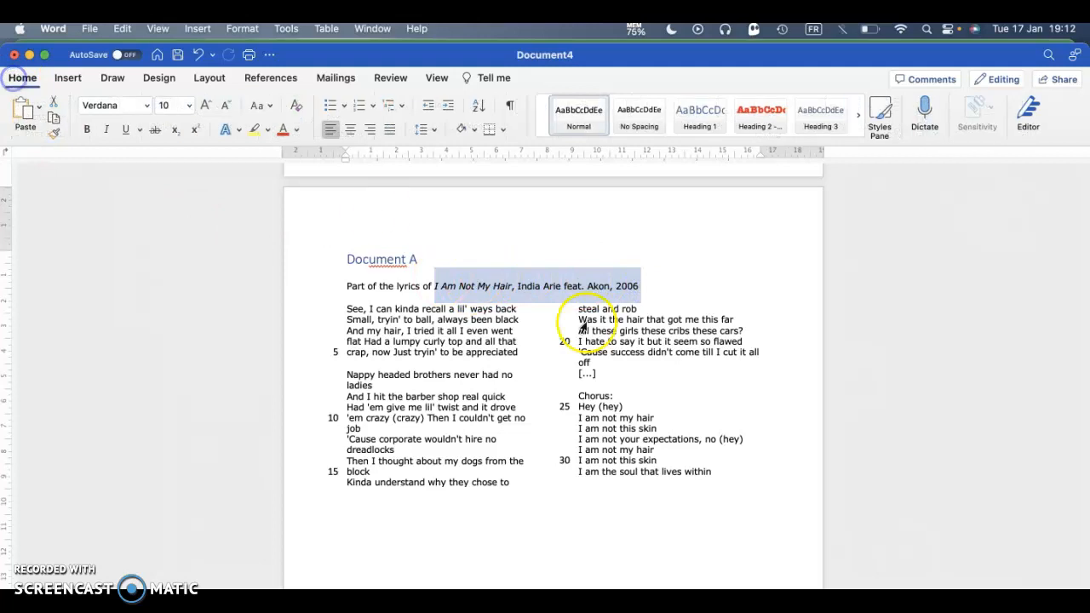
click(699, 140)
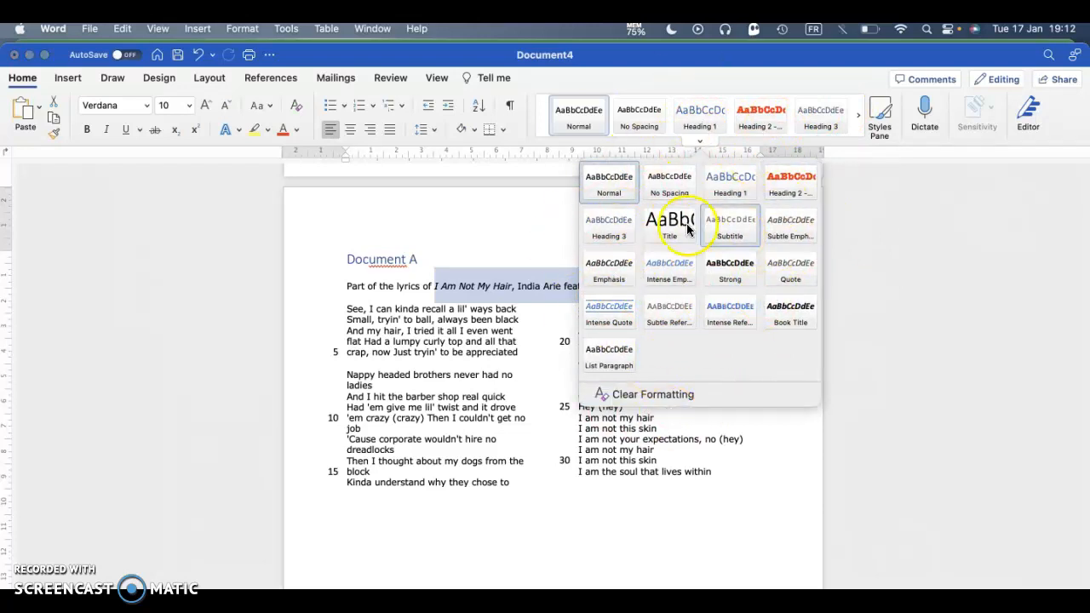
click(793, 190)
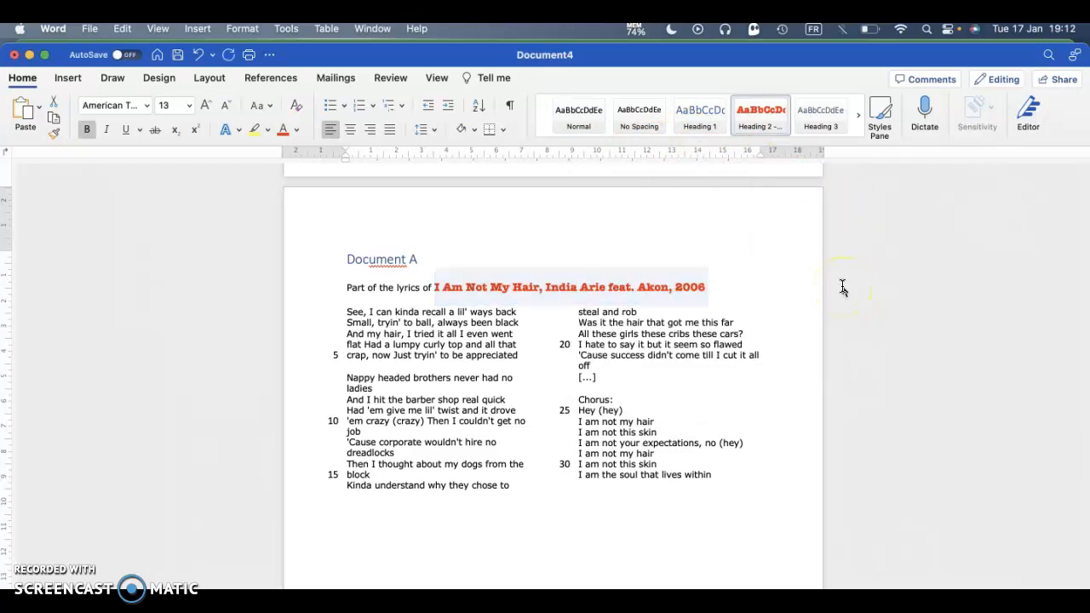
key(super+z)
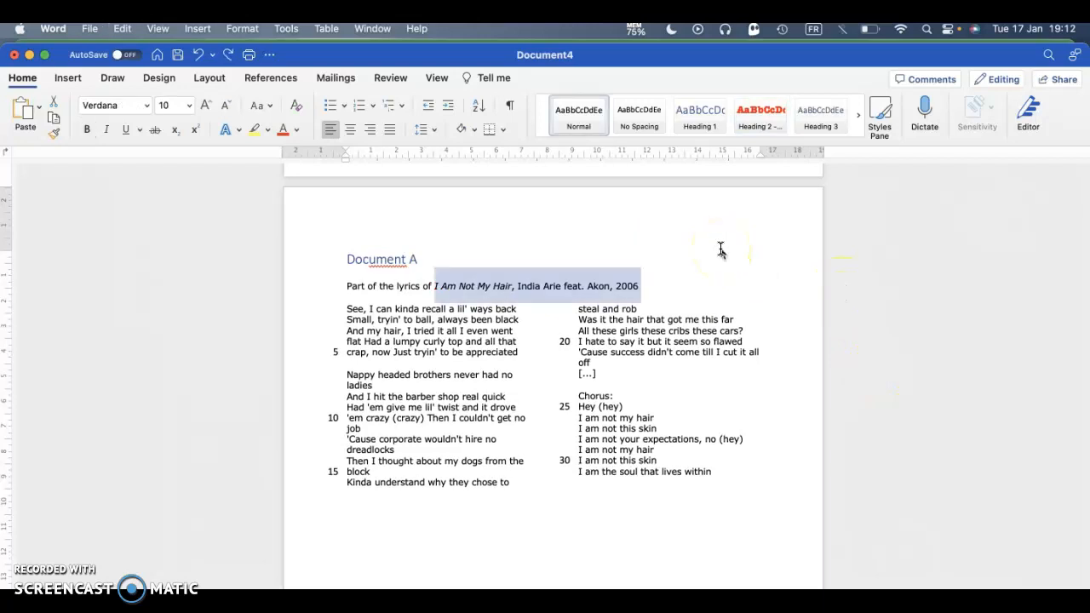
- Modify the Heading 2 - perso style to non-bold Calibri (Body) in black
click(759, 126)
right_click(760, 125)
click(743, 160)
click(751, 122)
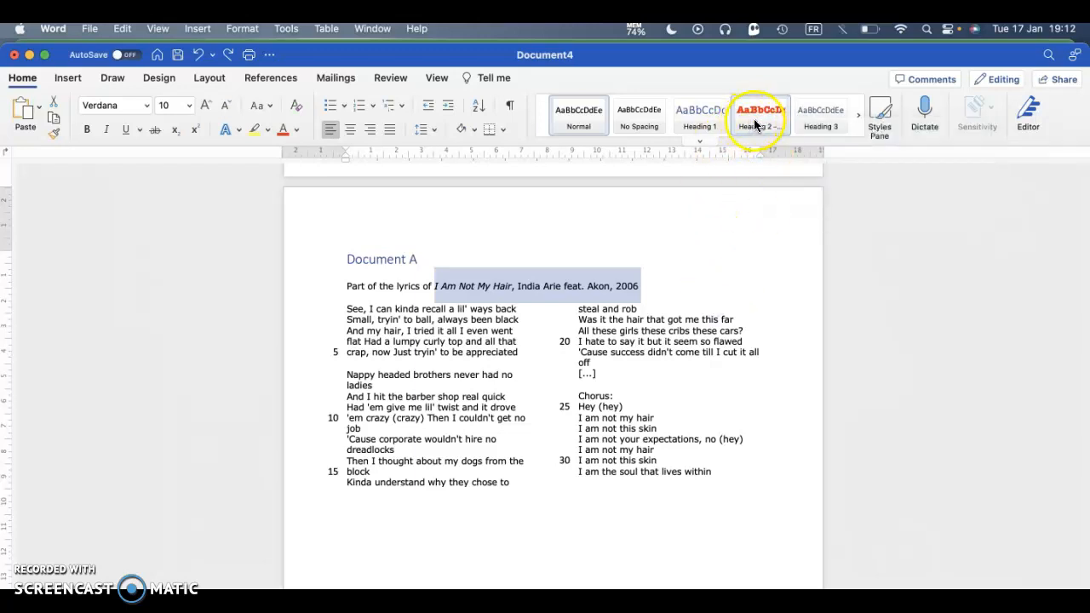
right_click(753, 124)
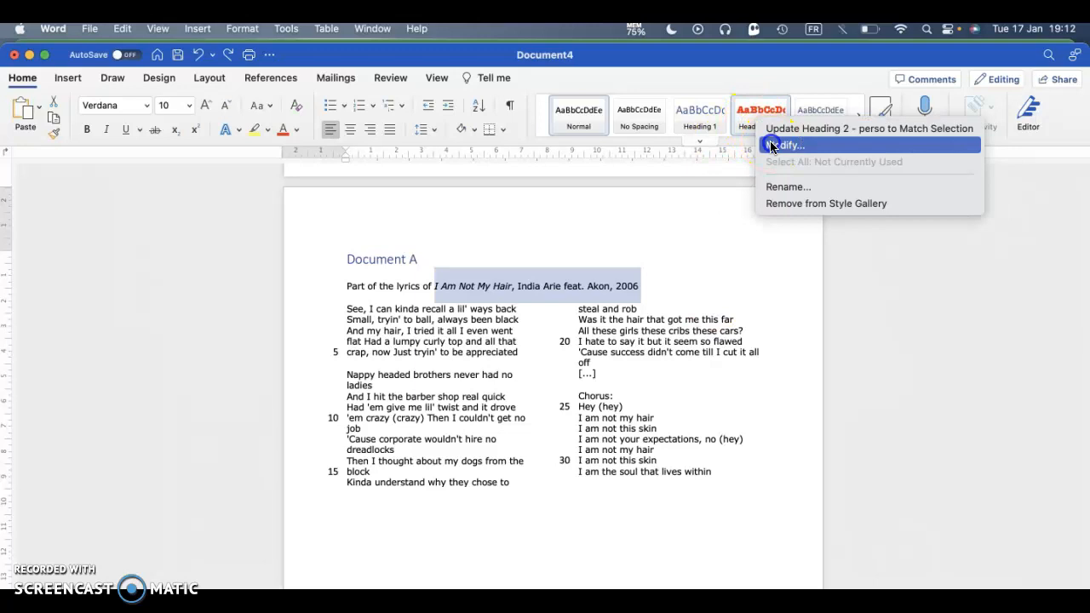
click(775, 144)
click(586, 250)
click(541, 252)
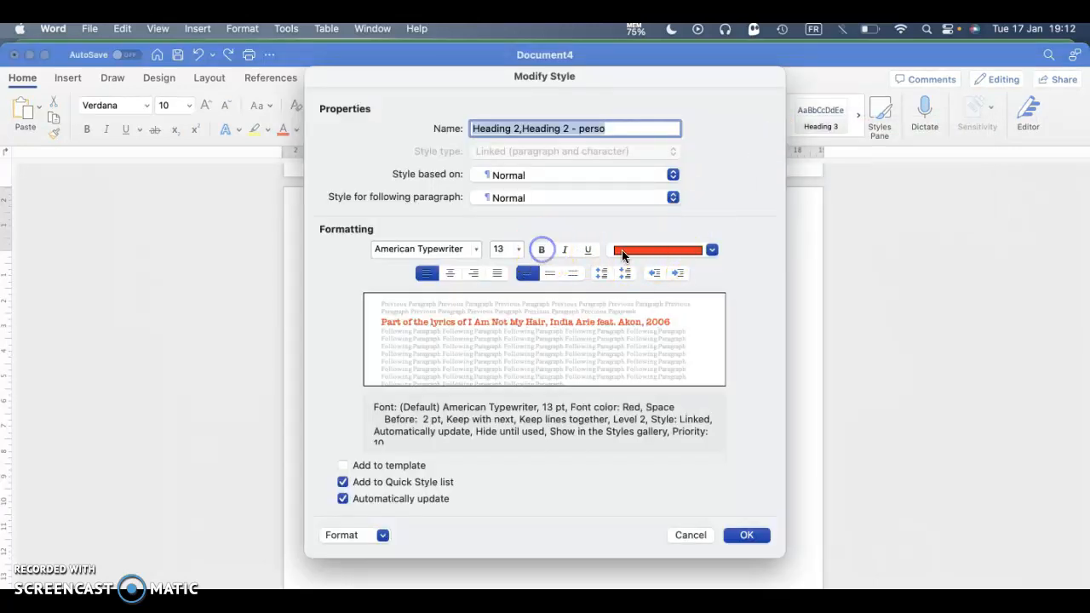
click(672, 248)
click(634, 318)
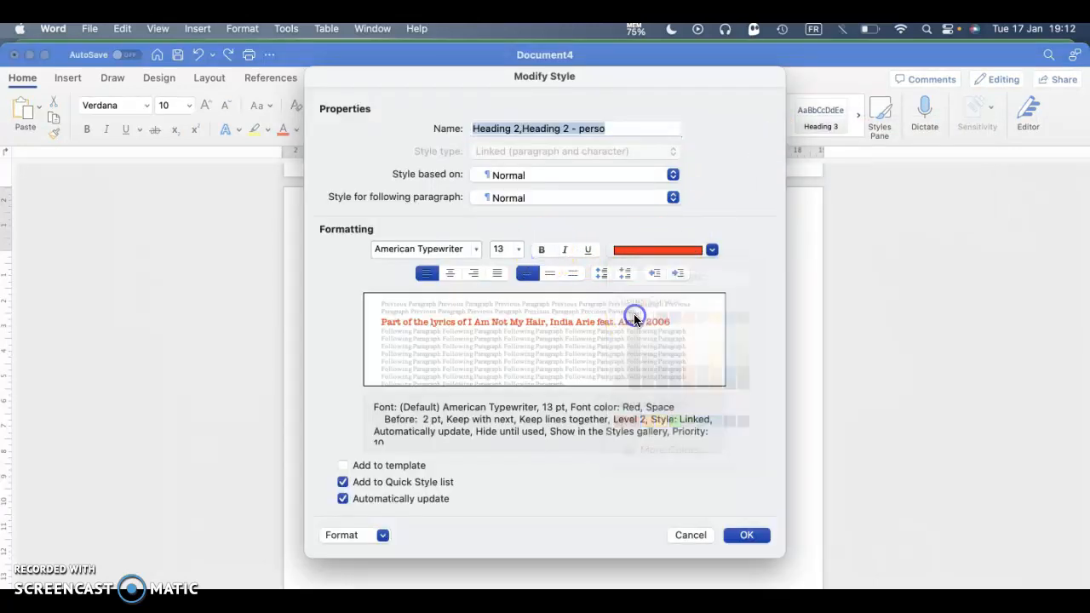
click(477, 249)
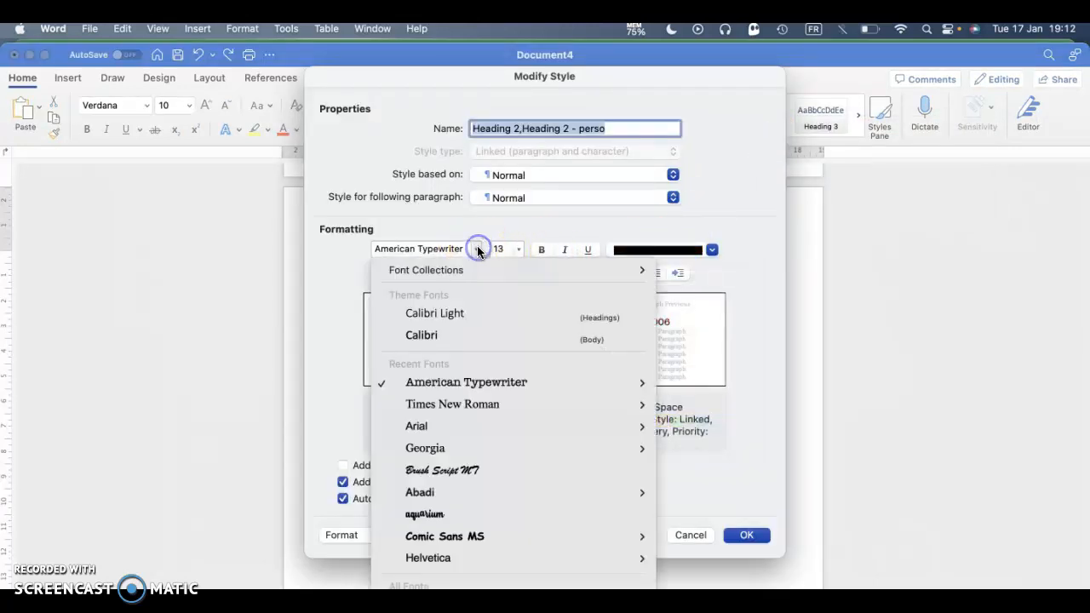
click(445, 335)
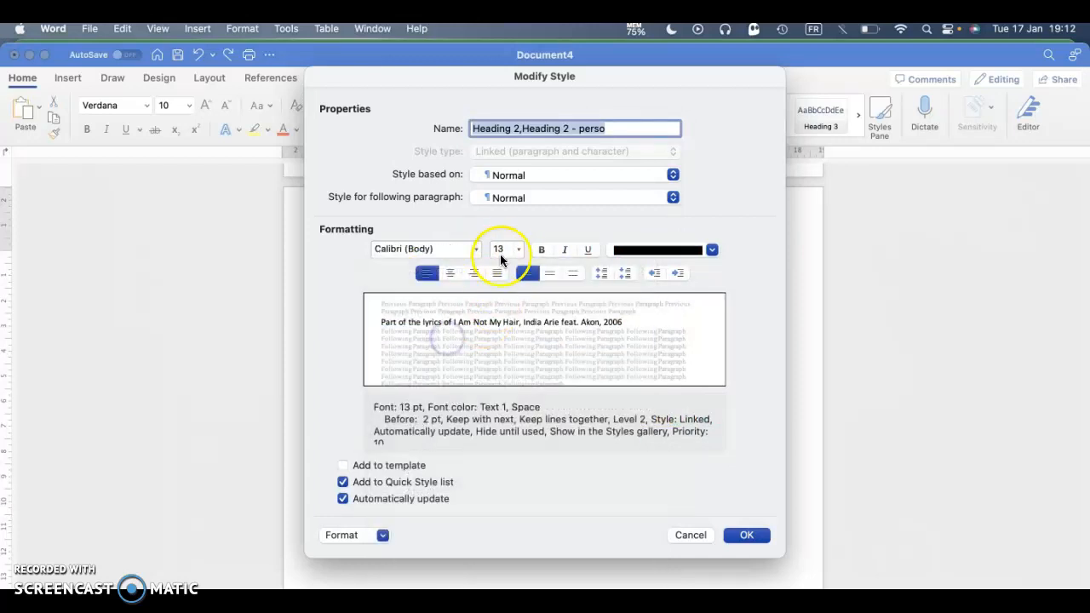
click(748, 536)
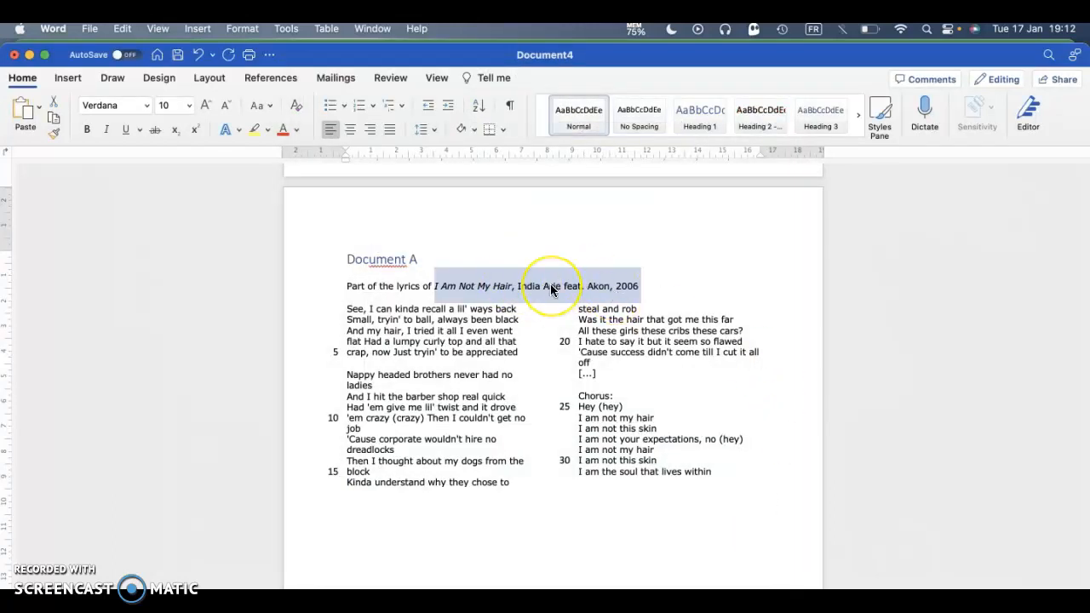
- Apply the modified Heading 2 style to the song reference under Document A and italicise the title "I Am Not My Hair"
click(760, 115)
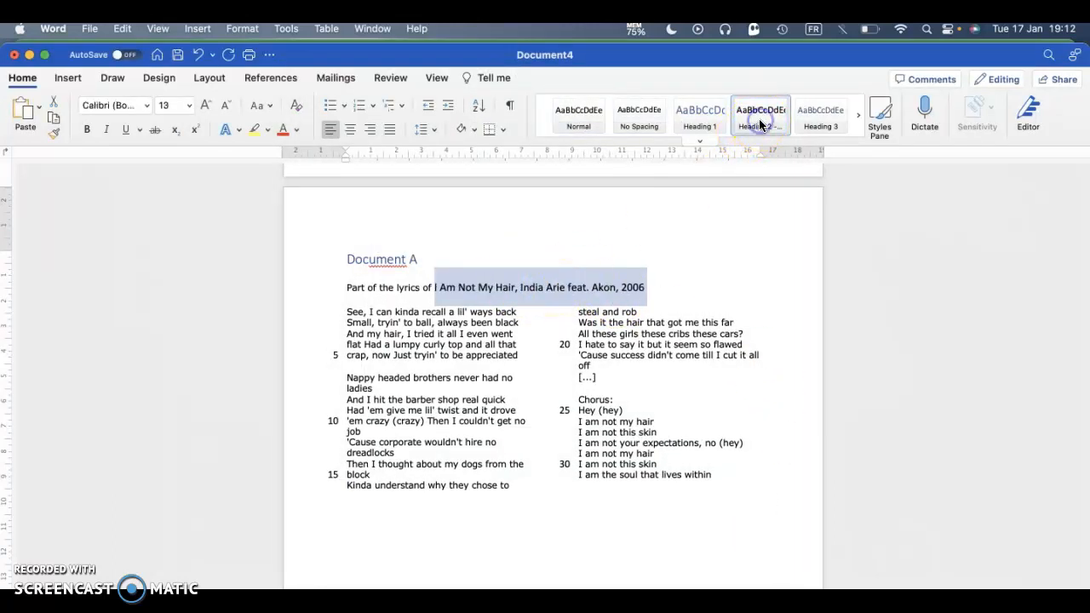
click(508, 312)
drag(514, 288, 436, 288)
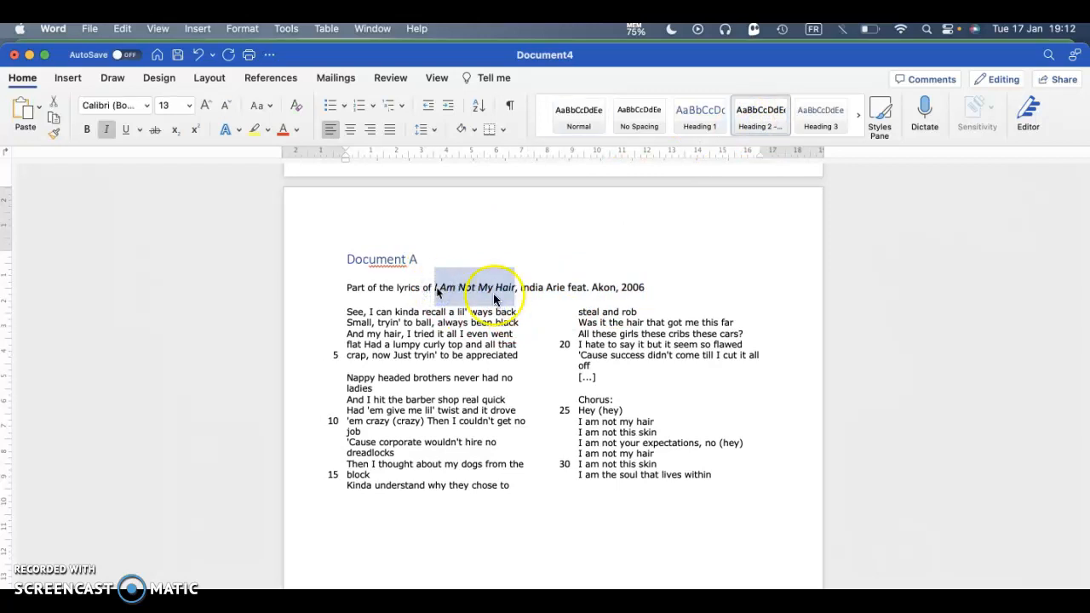
click(565, 311)
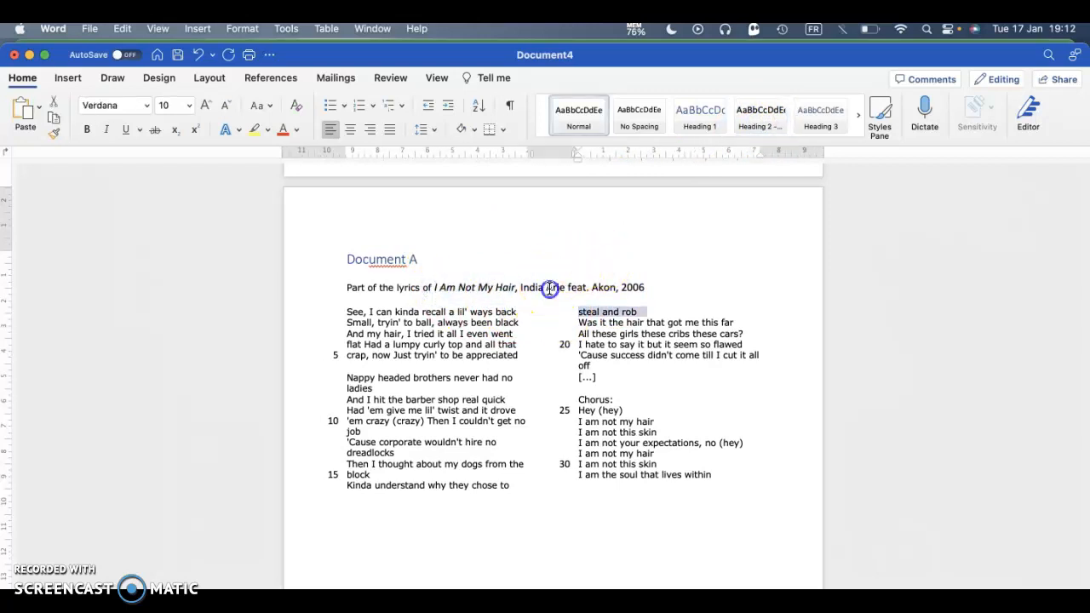
click(549, 288)
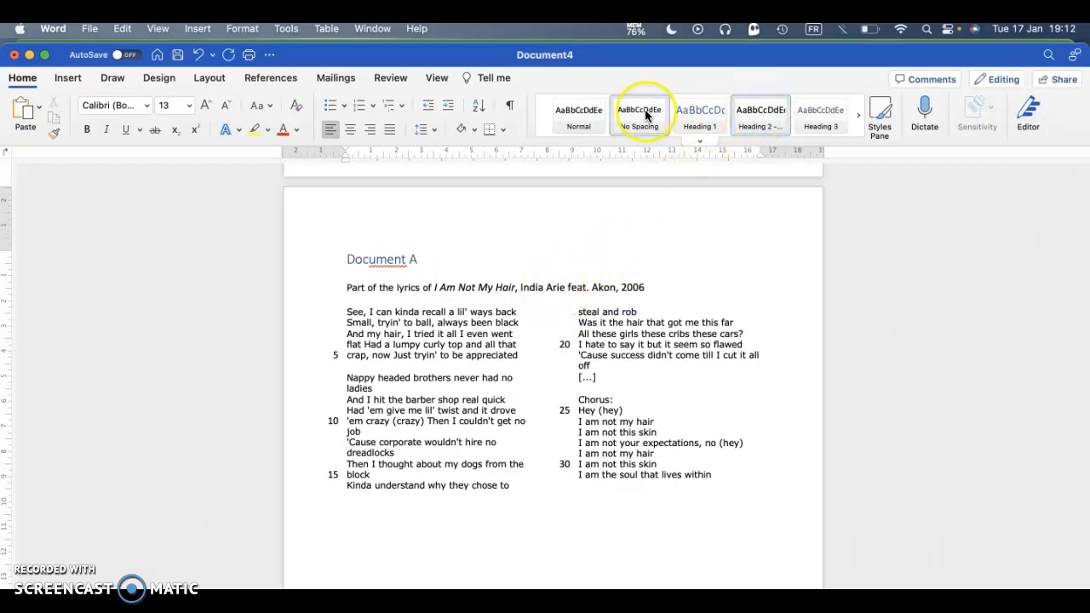
click(384, 291)
click(545, 281)
- Apply the Heading 2 style to the Document B caption "Photo of a young girl taken during a Black Lives Matter protest in 2020"
scroll(545, 285, down, 10)
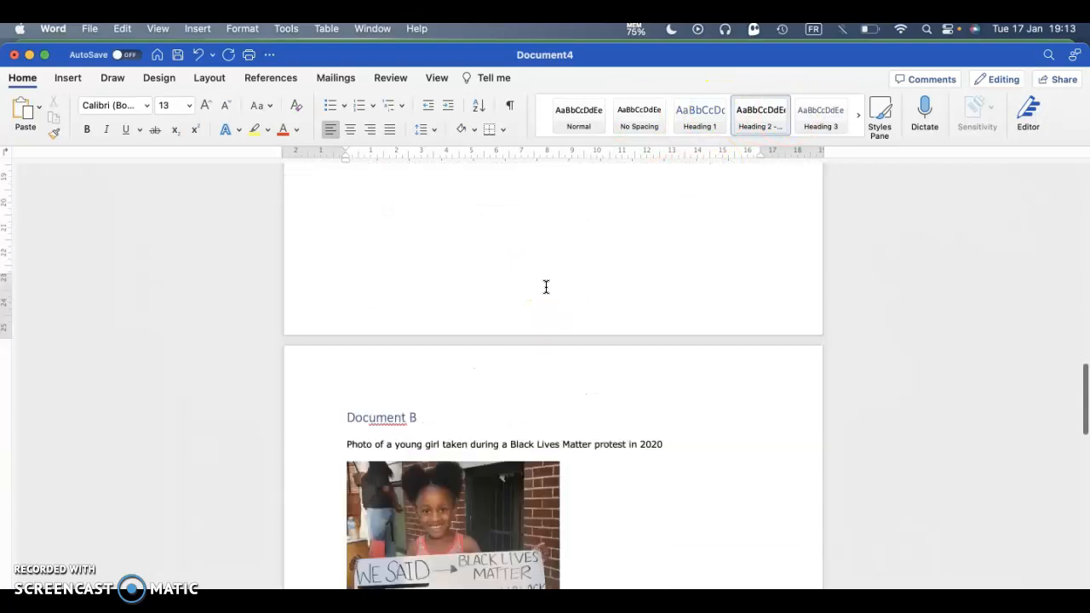
scroll(546, 287, down, 5)
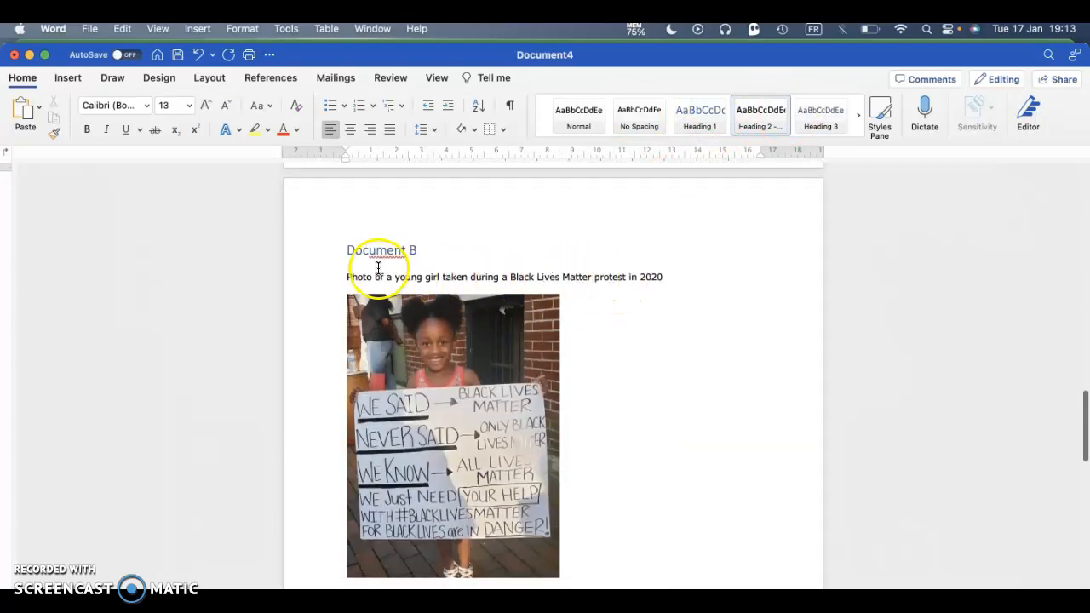
drag(347, 278, 662, 276)
click(762, 111)
- Apply the Heading 2 style to "I Know Why the Caged Bird Sings by Maya Angelou, 1969." under Document C
scroll(613, 397, down, 10)
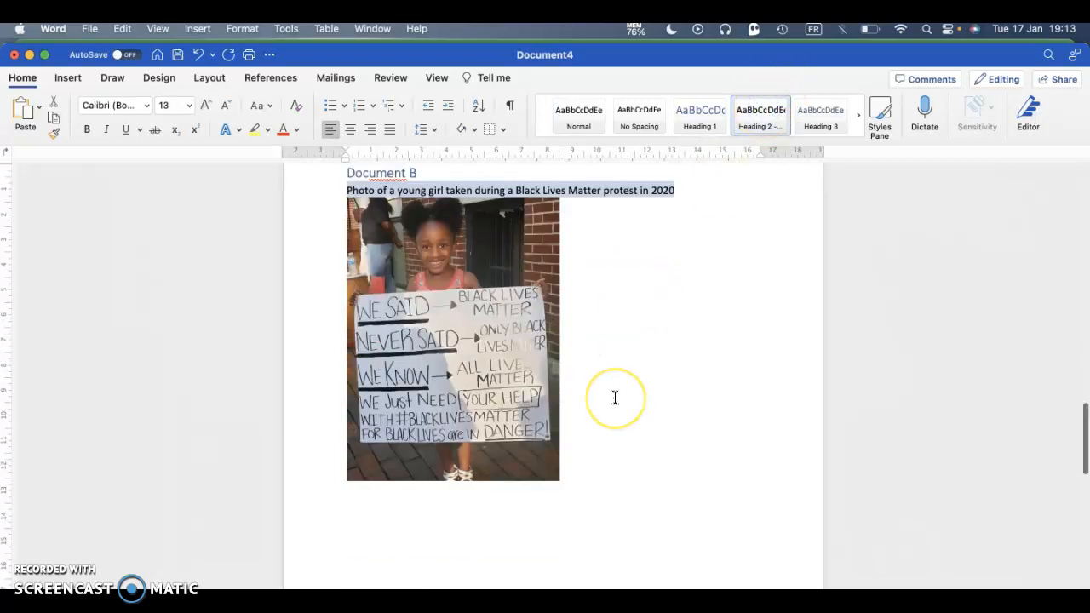
click(429, 306)
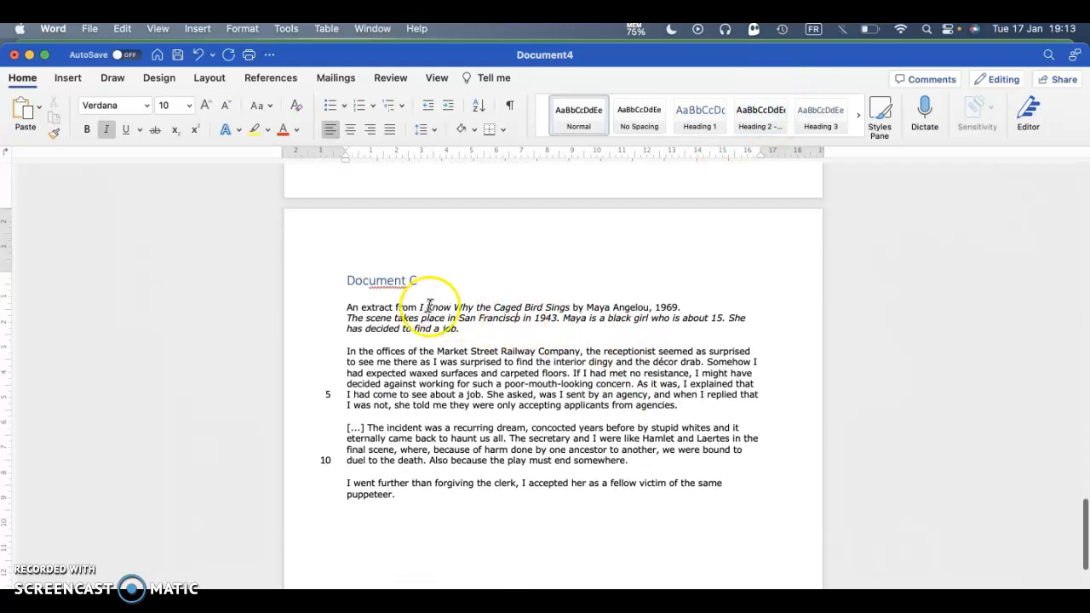
drag(420, 306, 686, 303)
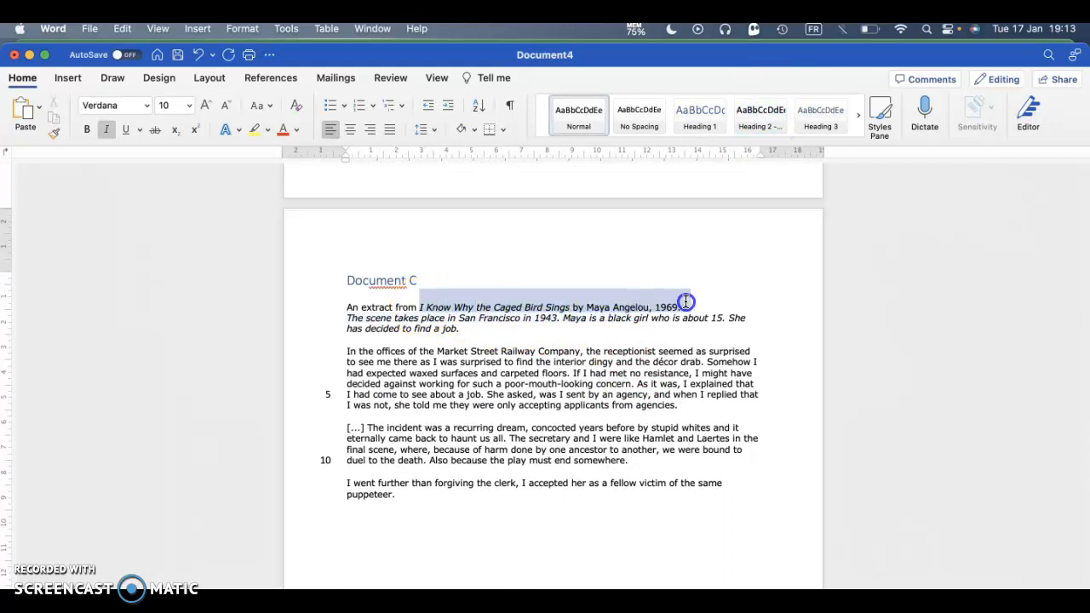
click(761, 112)
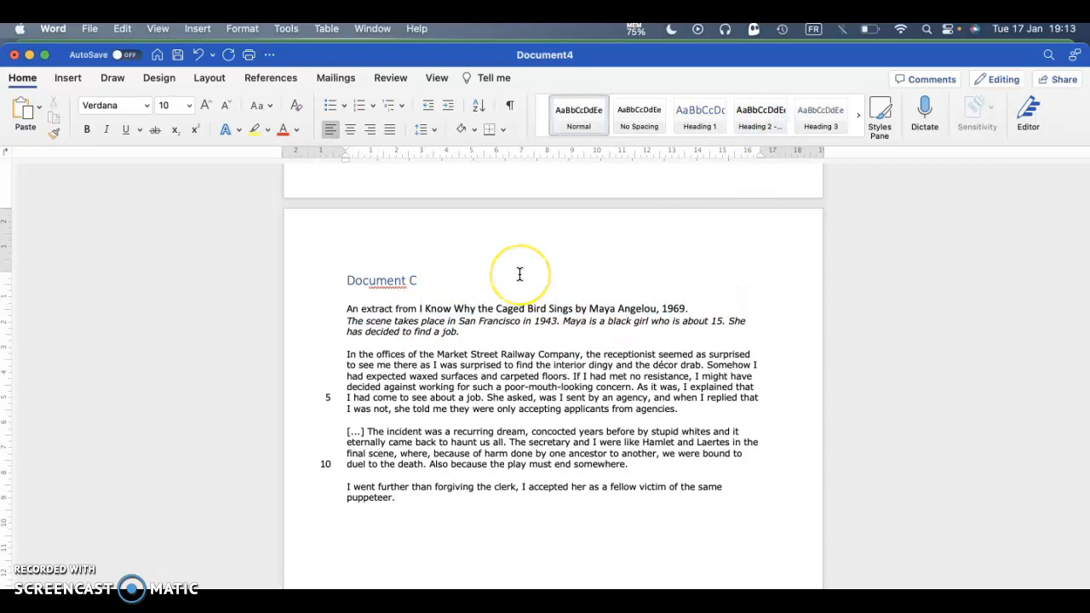
- Update the entire table of contents below the title to include the Heading 2 entries
scroll(518, 272, up, 15)
scroll(510, 281, down, 5)
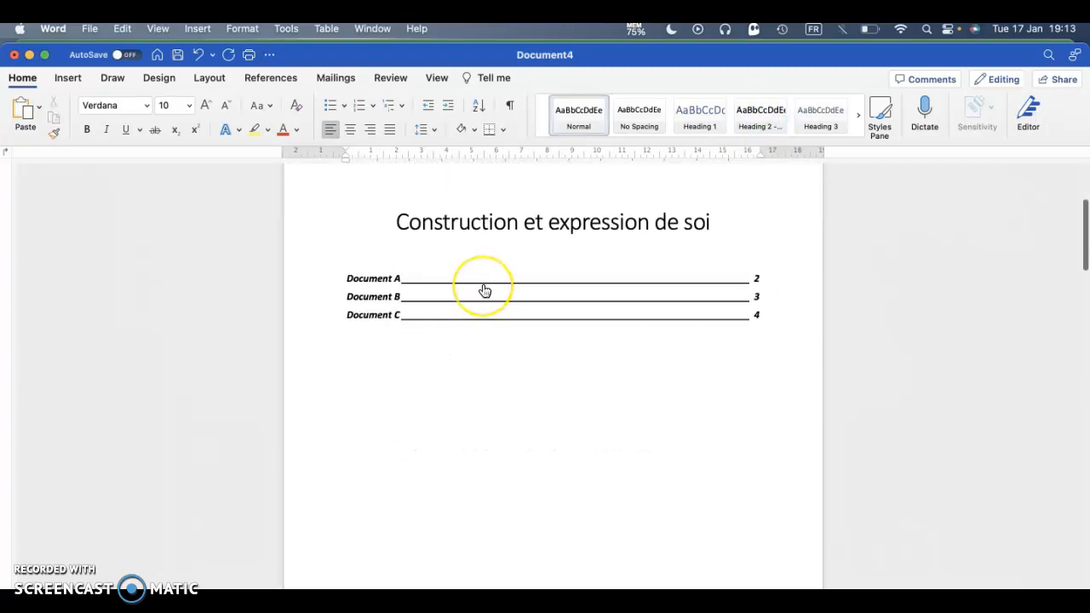
right_click(482, 287)
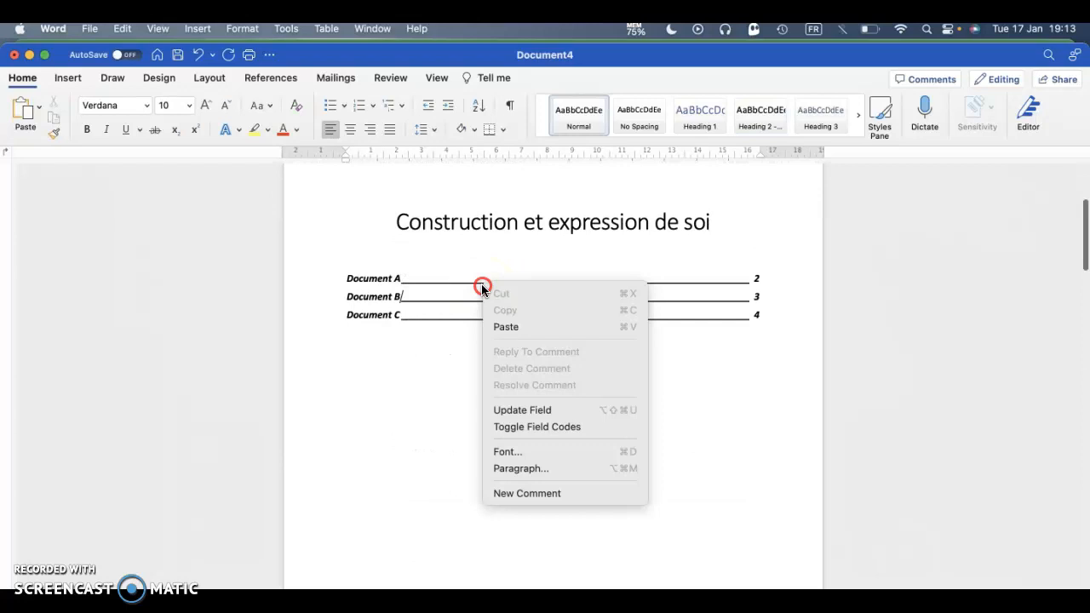
click(574, 413)
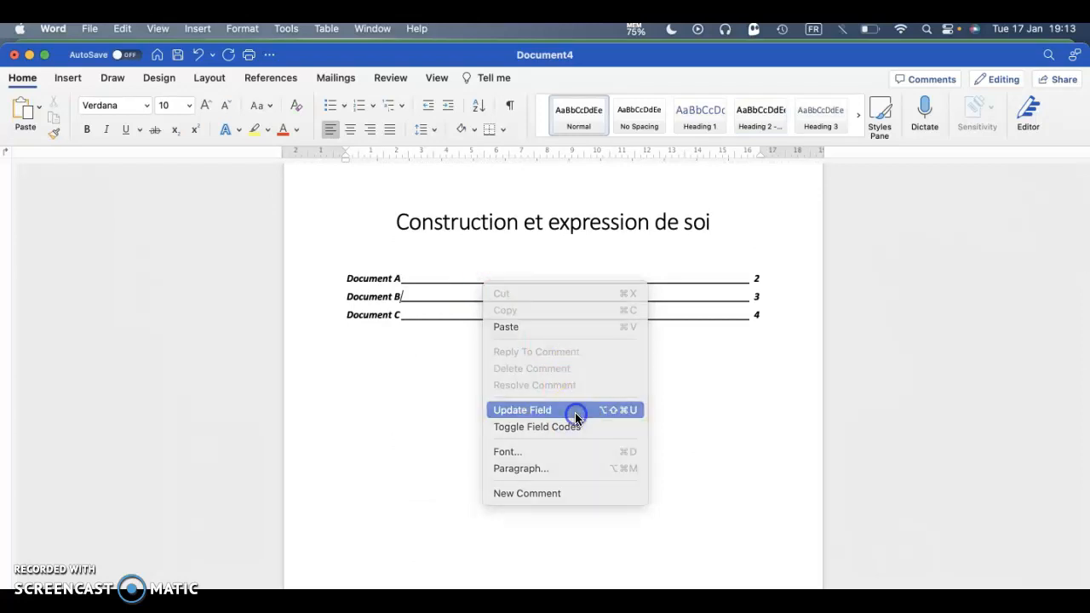
click(672, 275)
click(586, 389)
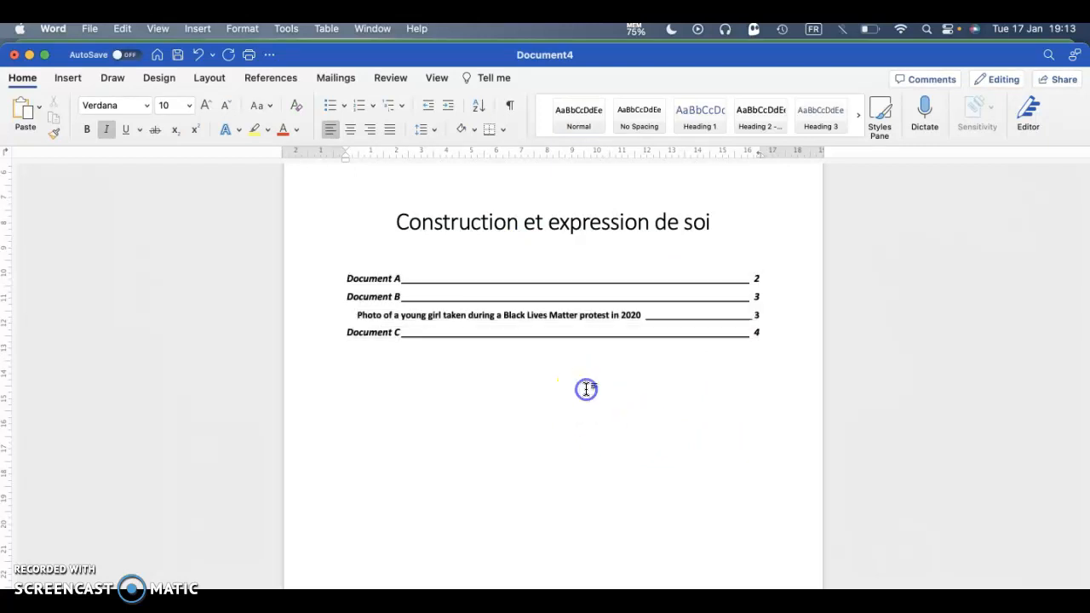
- Reapply the Heading 2 style to "I Am Not My Hair, India Arie feat. Akon, 2006" under Document A
scroll(586, 389, down, 10)
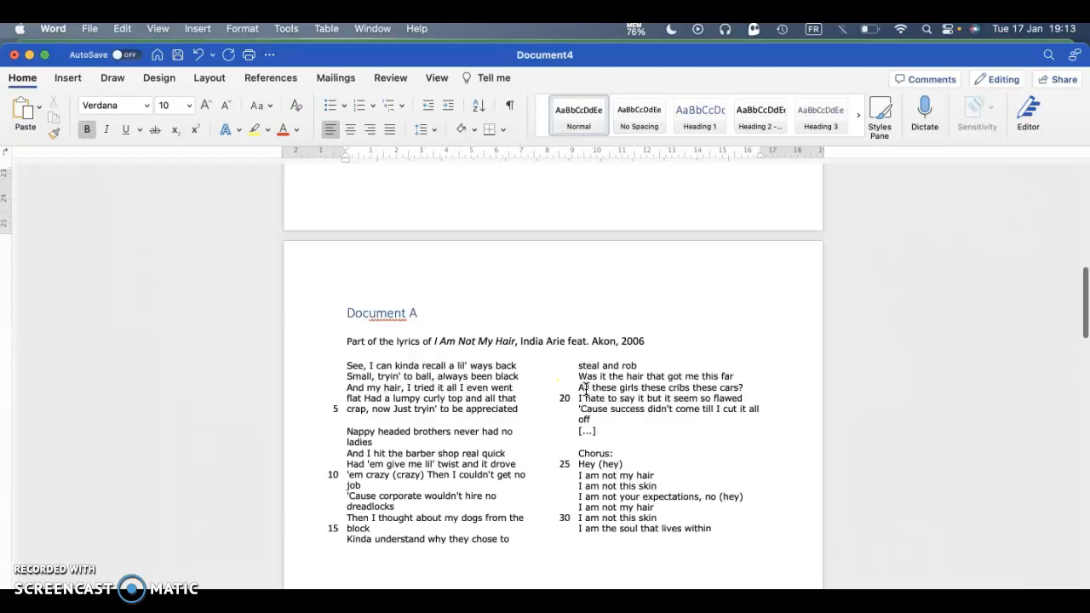
click(630, 341)
drag(634, 340, 435, 346)
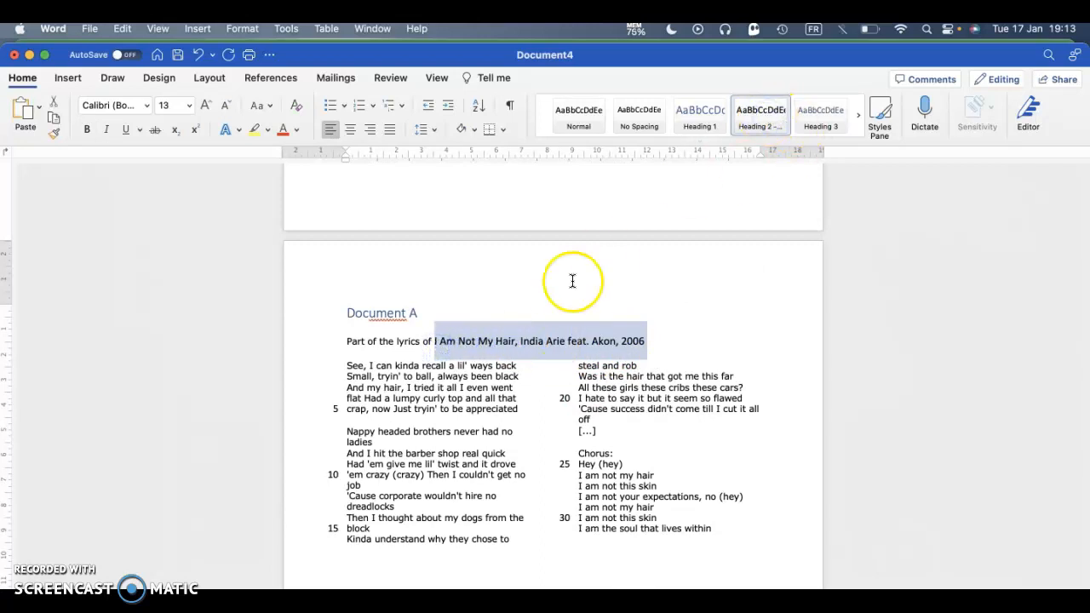
- Update the table of contents again with the Update entire table option
scroll(571, 277, up, 10)
right_click(504, 471)
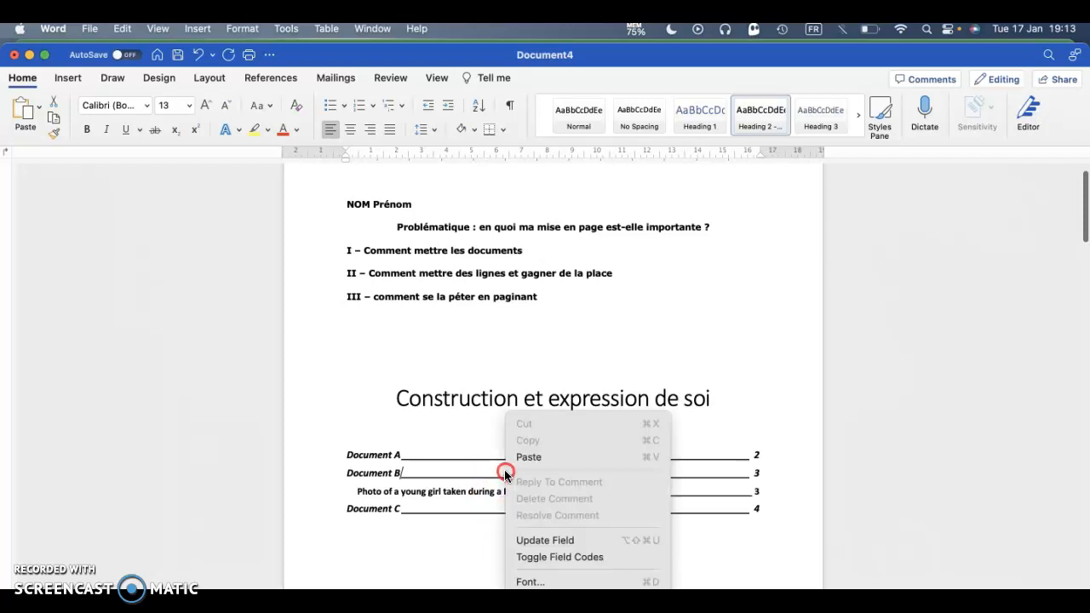
click(660, 535)
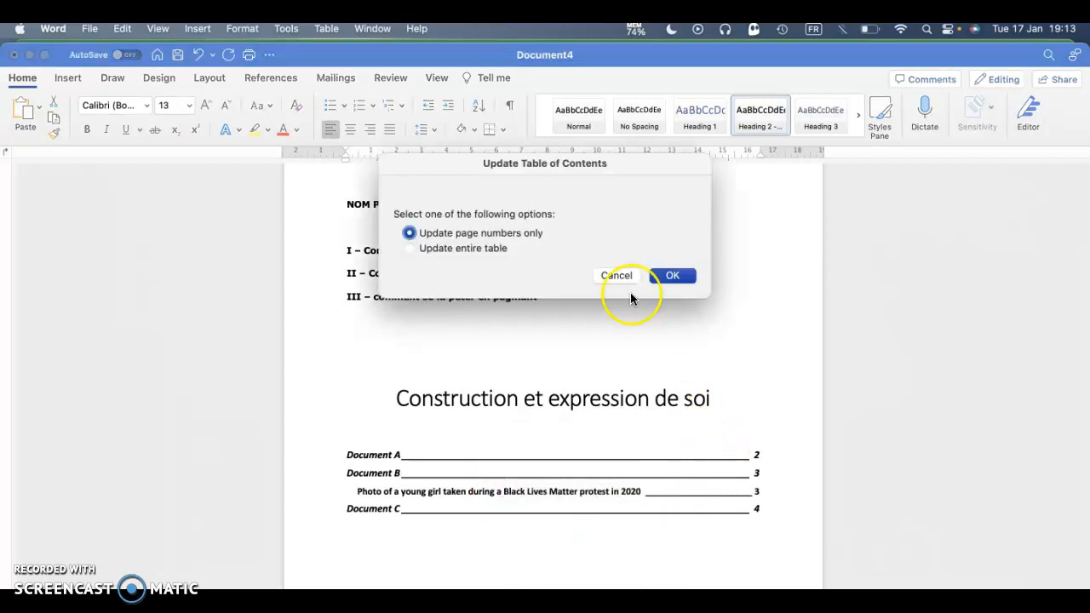
click(482, 248)
click(671, 274)
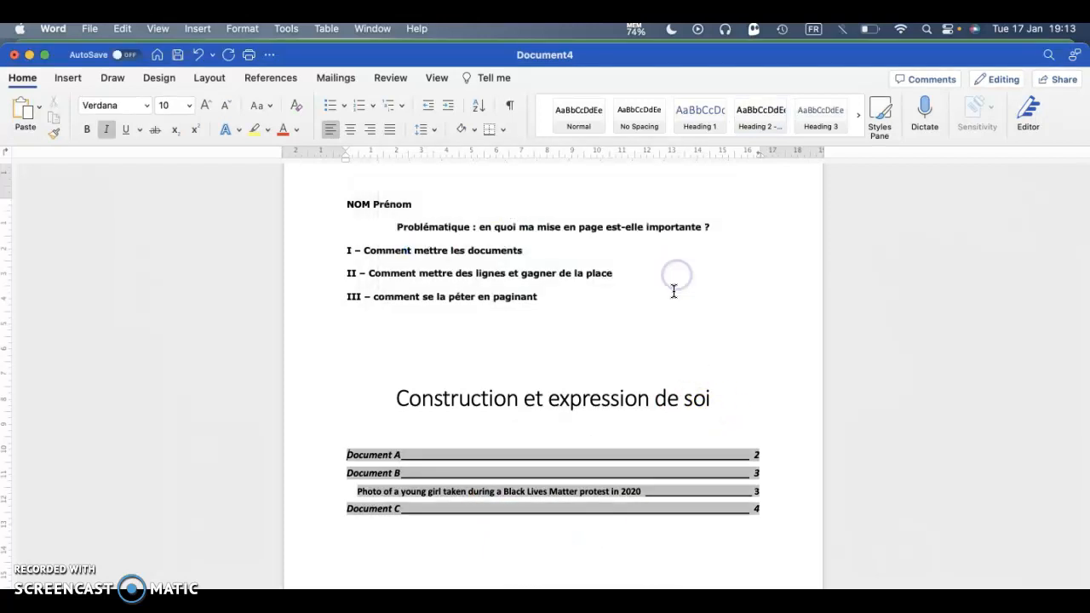
click(576, 573)
- Apply the Heading 2 style to the full line "Part of the lyrics of I Am Not My Hair, India Arie feat. Akon, 2006" under Document A
scroll(576, 572, down, 10)
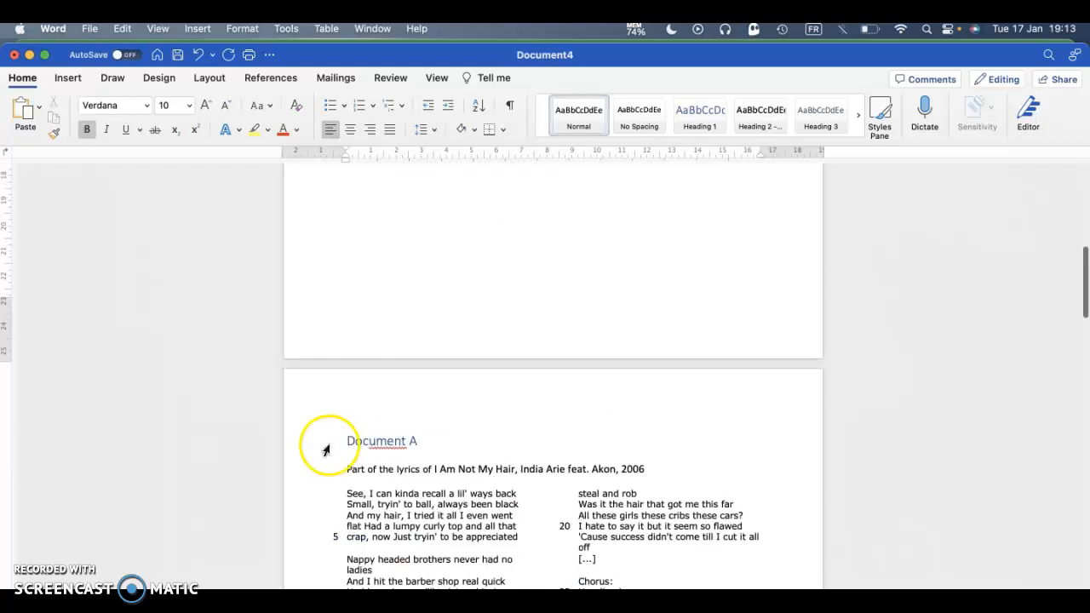
drag(348, 470, 649, 475)
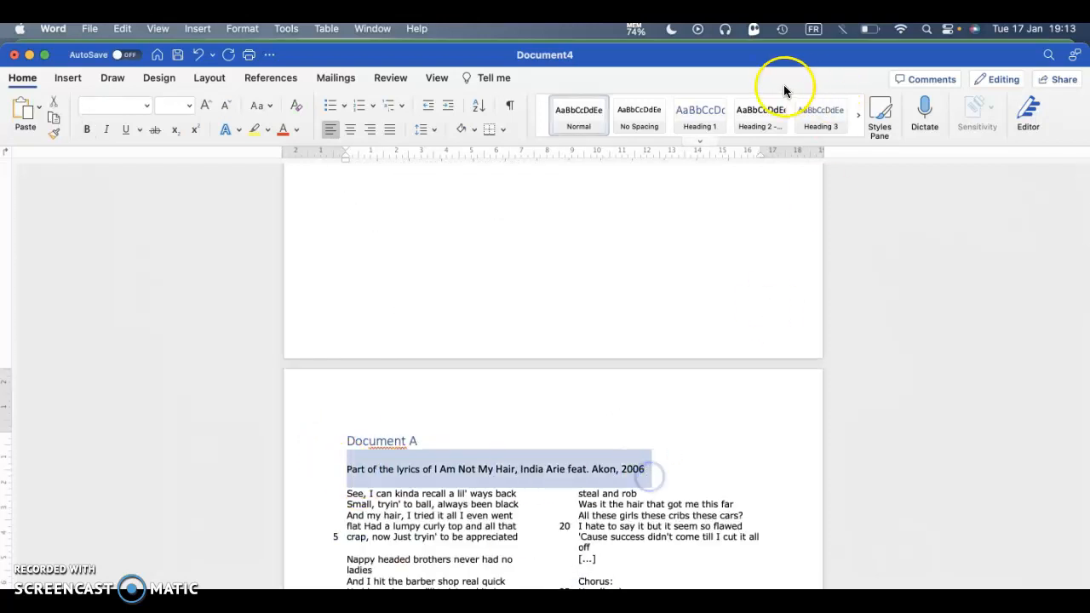
click(760, 113)
- Update the entire table of contents to include the Document A title line
scroll(511, 298, up, 10)
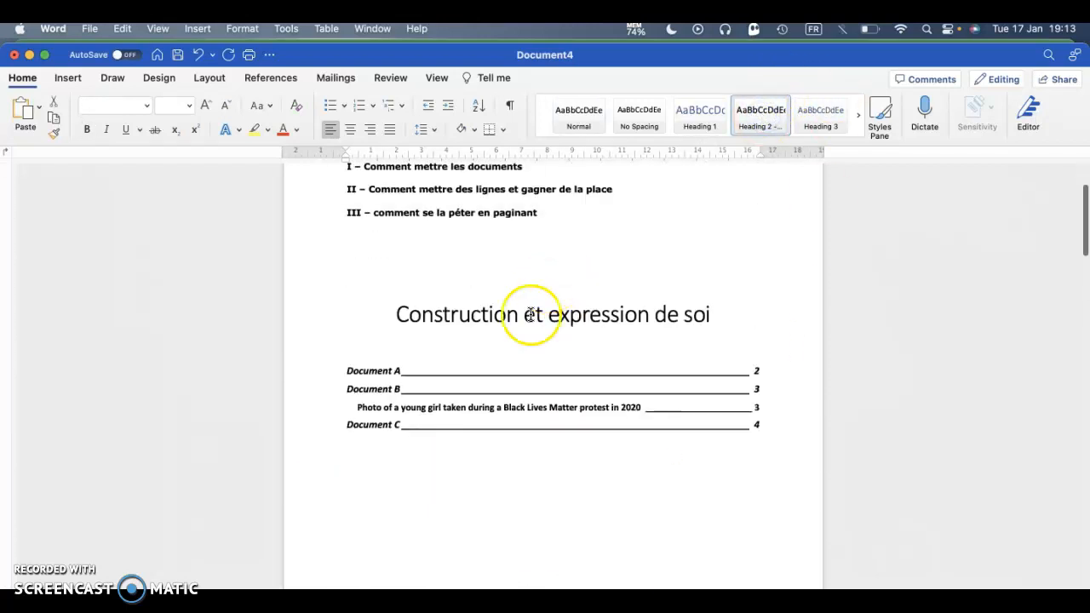
right_click(505, 406)
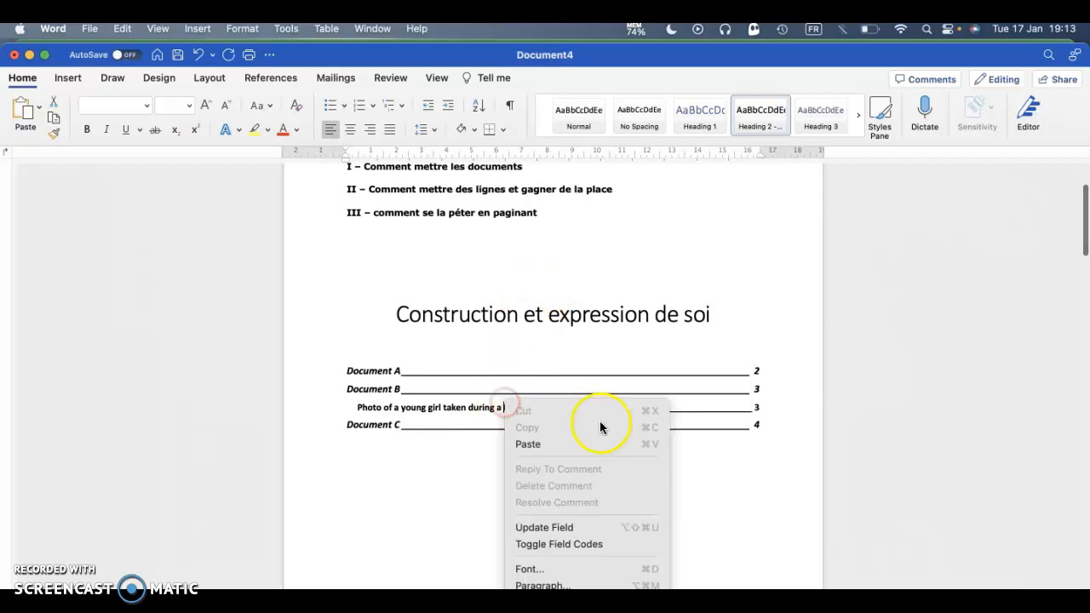
click(574, 528)
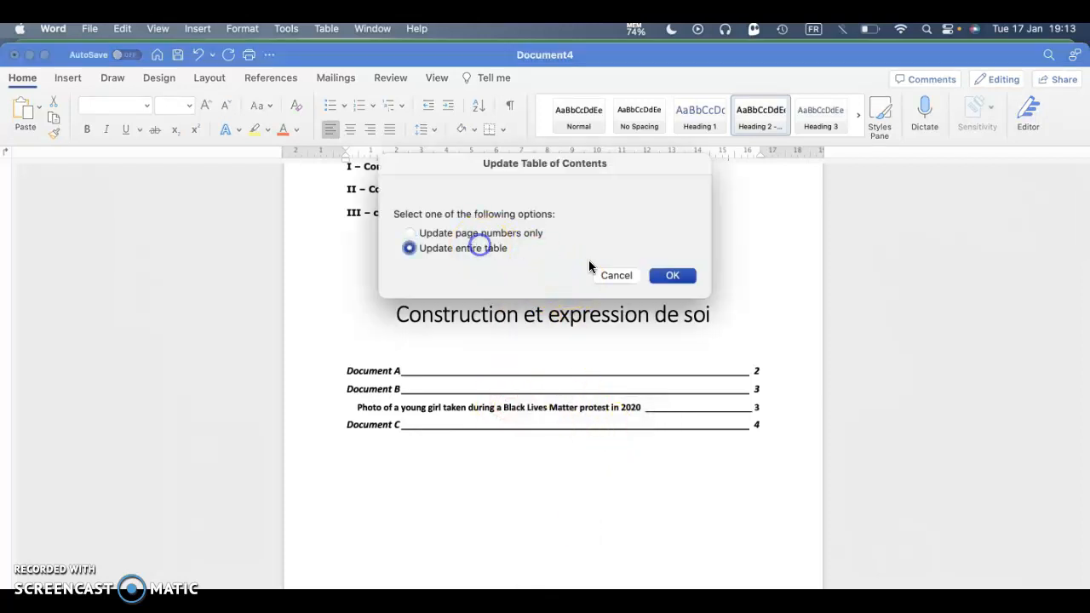
click(686, 275)
click(579, 550)
- Apply the Heading 2 style to the full line "An extract from I Know Why the Caged Bird Sings by Maya Angelou, 1969." under Document C
scroll(579, 550, down, 20)
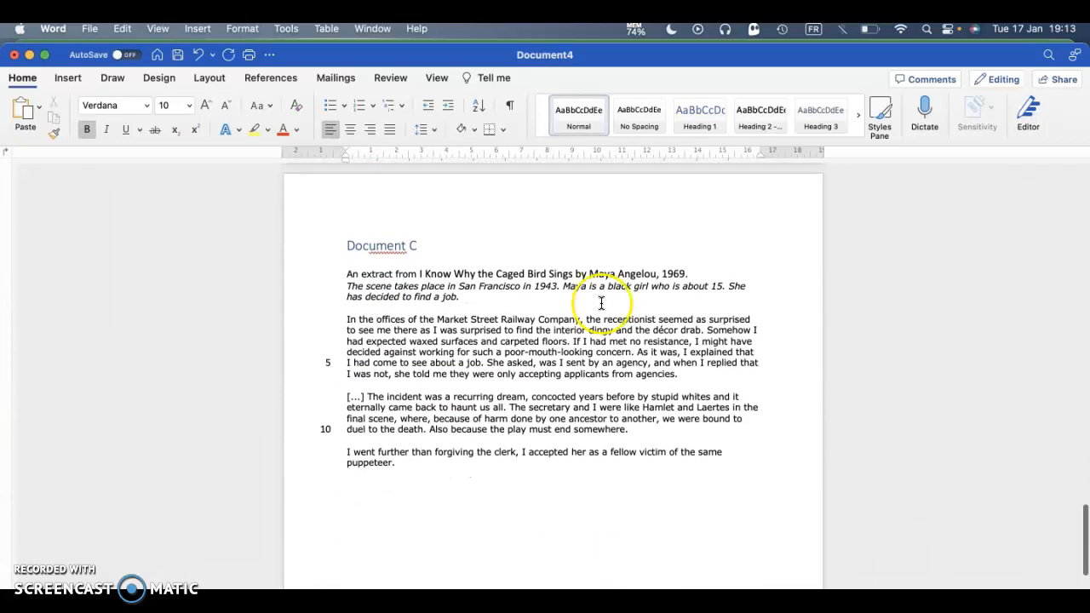
drag(690, 273, 339, 271)
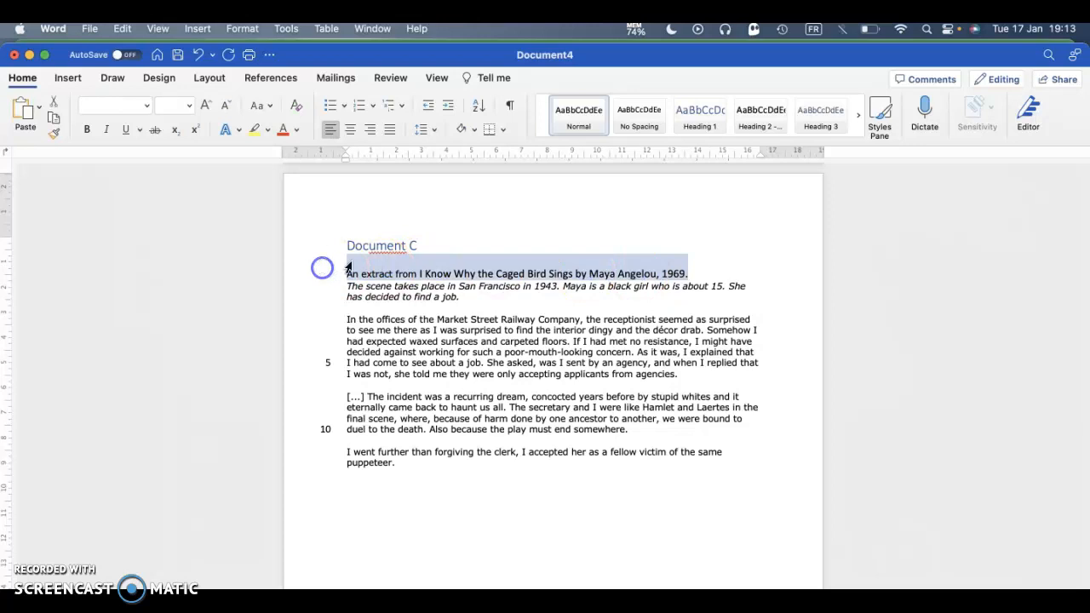
click(760, 114)
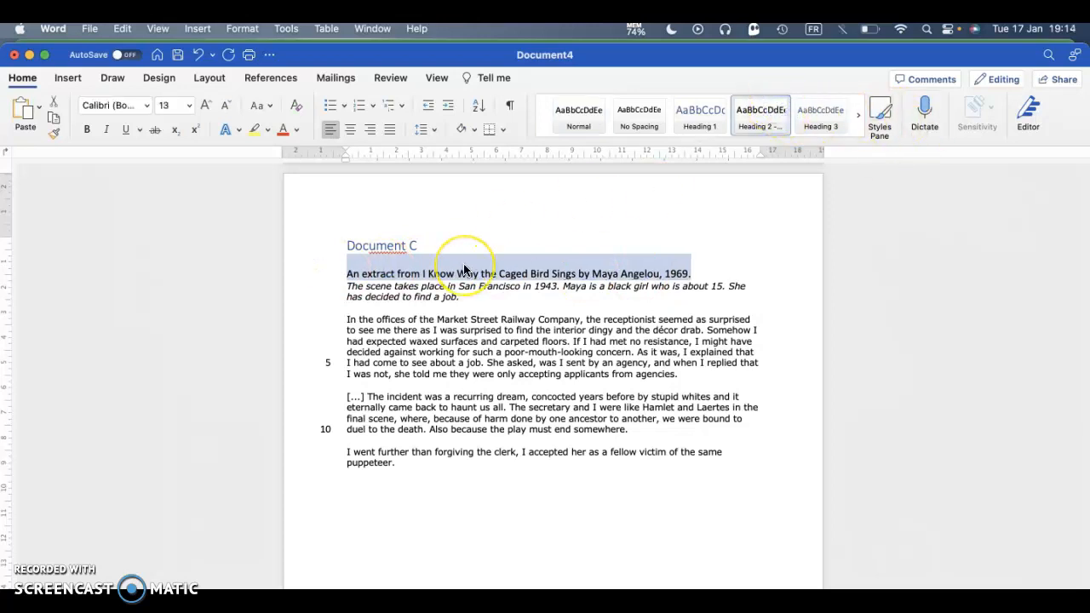
- Update the entire table of contents to include the Document C title line
scroll(464, 269, up, 20)
scroll(462, 267, down, 5)
scroll(468, 290, up, 1)
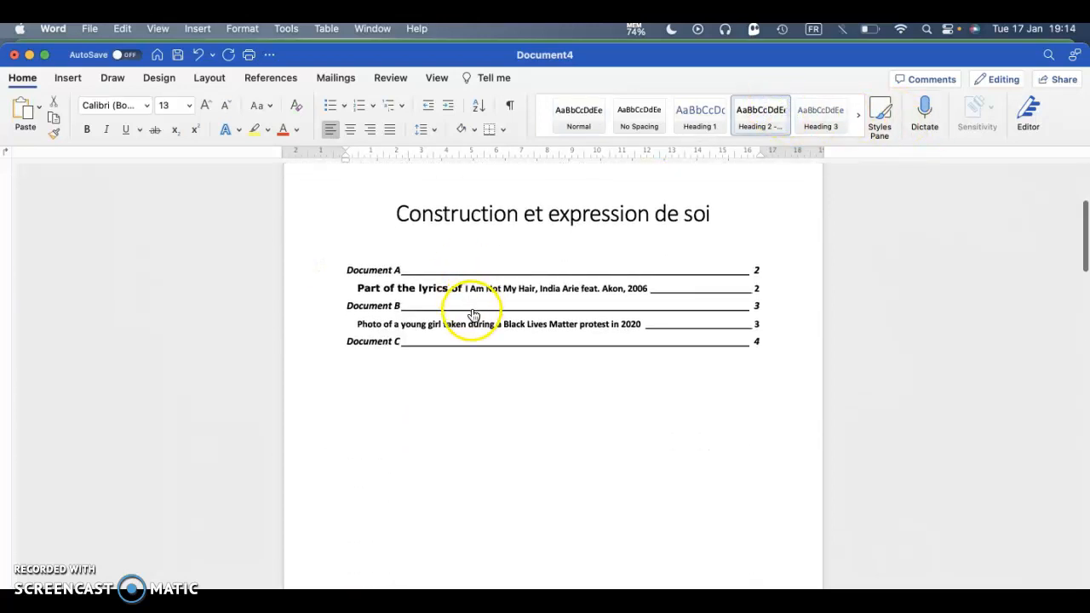
right_click(473, 315)
click(557, 434)
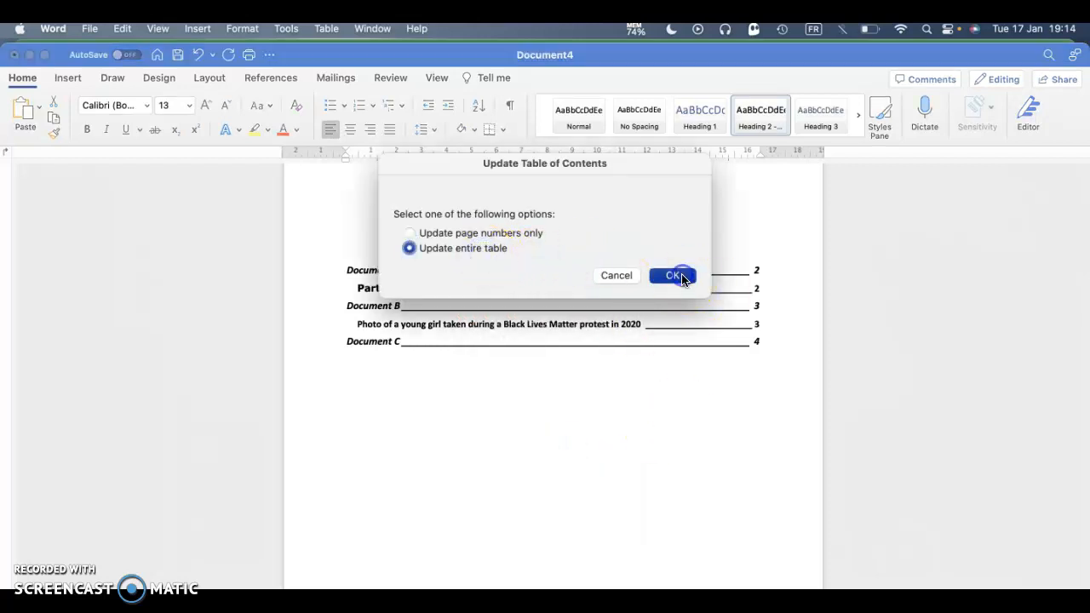
click(681, 277)
click(652, 430)
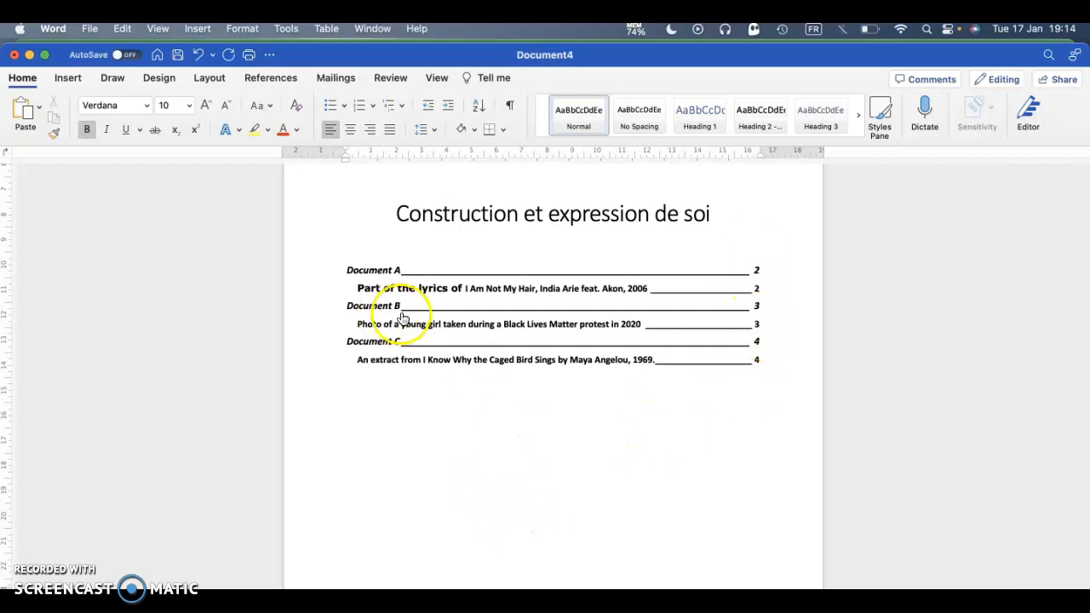
- Insert blank space between the Document A title line and the two-column lyrics, removing the surplus empty lines above "See, I can kinda recall"
scroll(484, 438, down, 10)
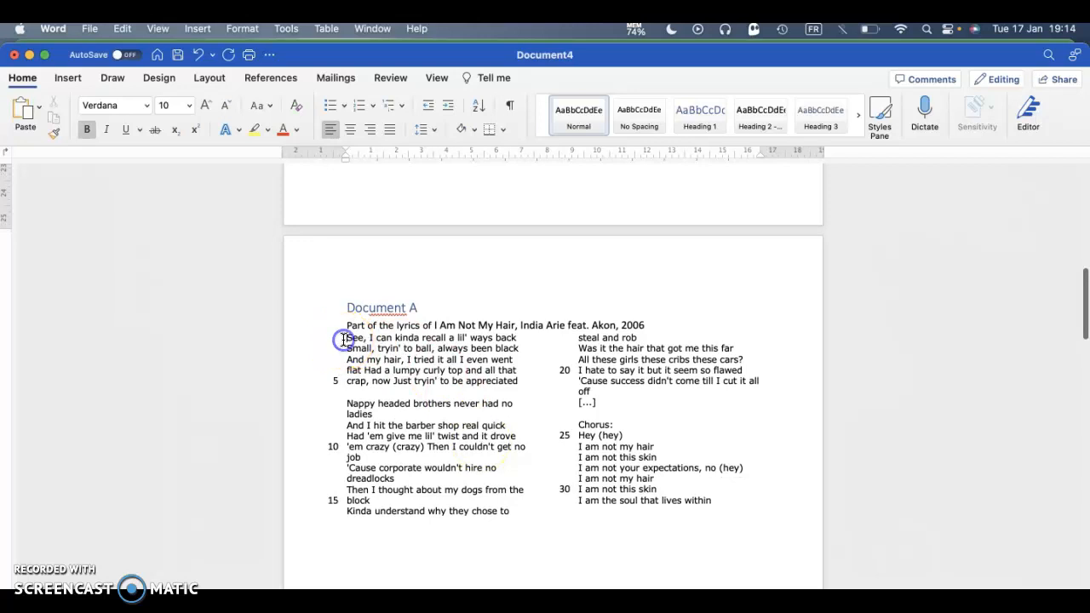
click(346, 338)
key(Return)
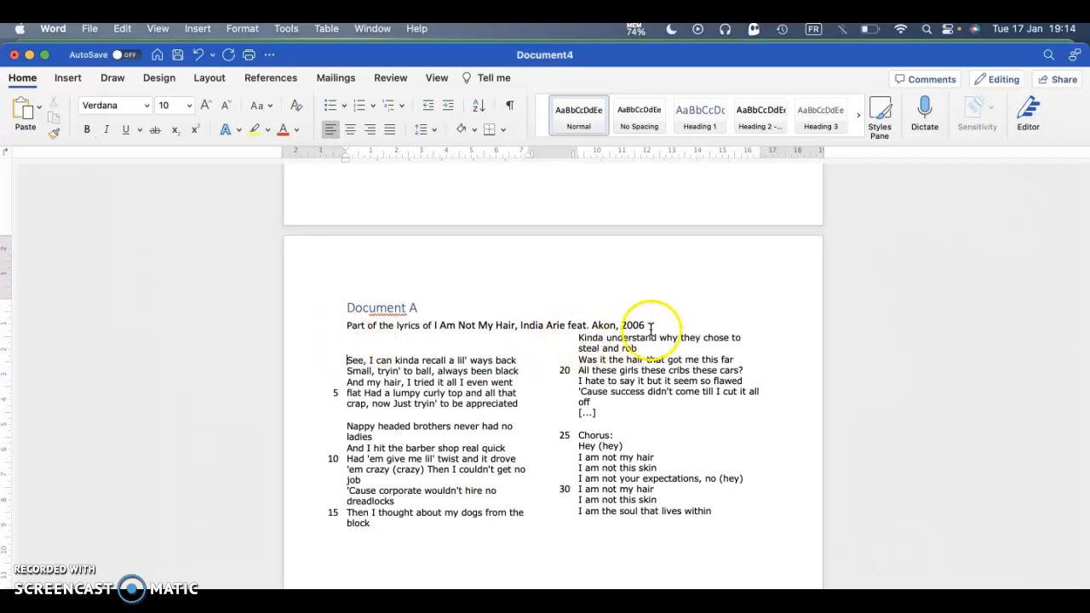
key(Return)
click(347, 377)
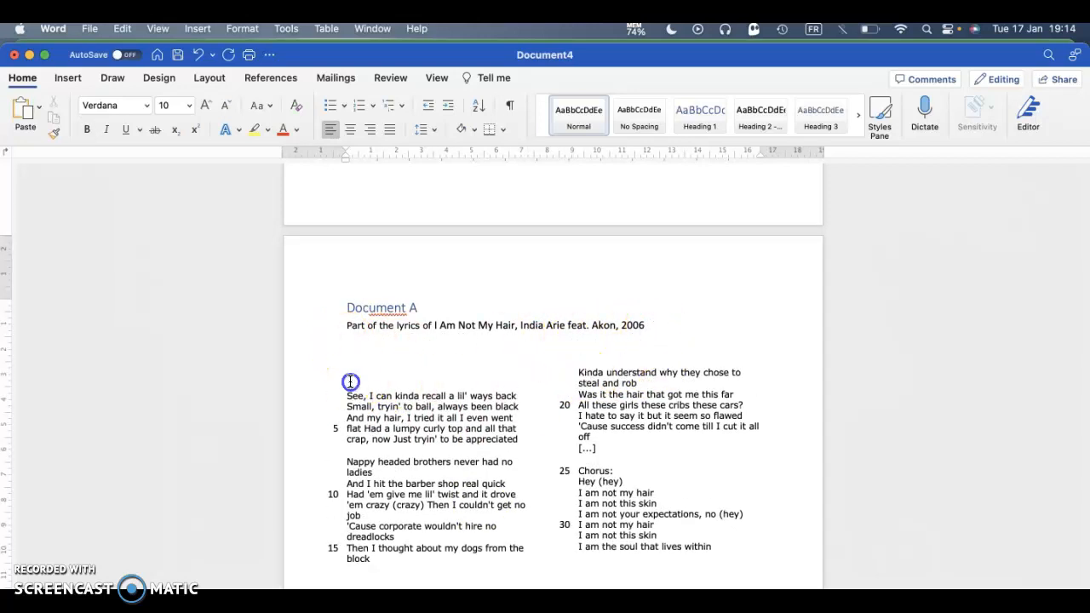
key(BackSpace)
key(BackSpace)
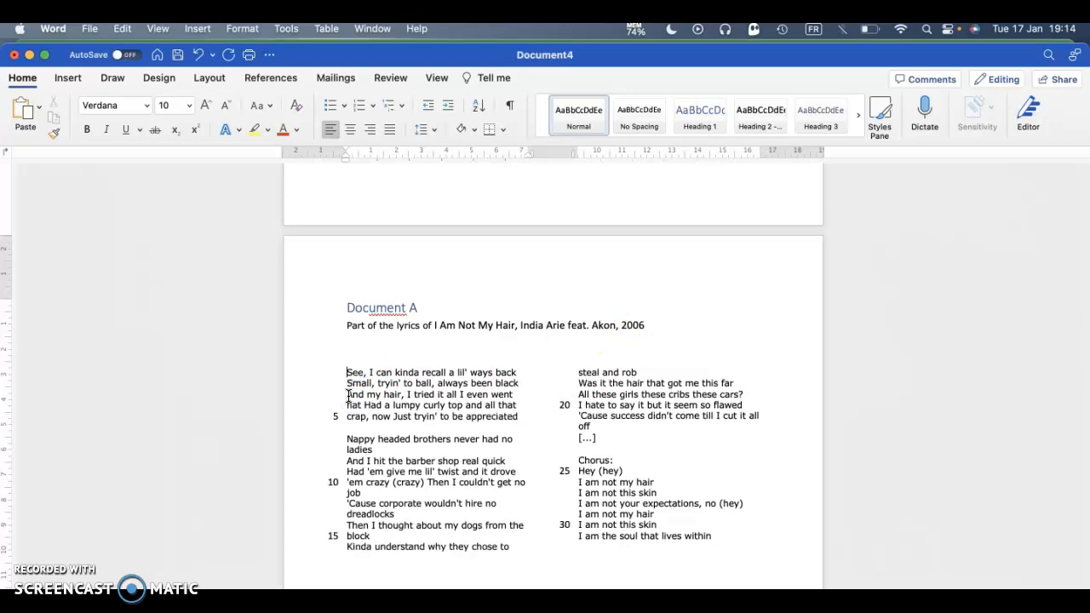
scroll(348, 395, up, 10)
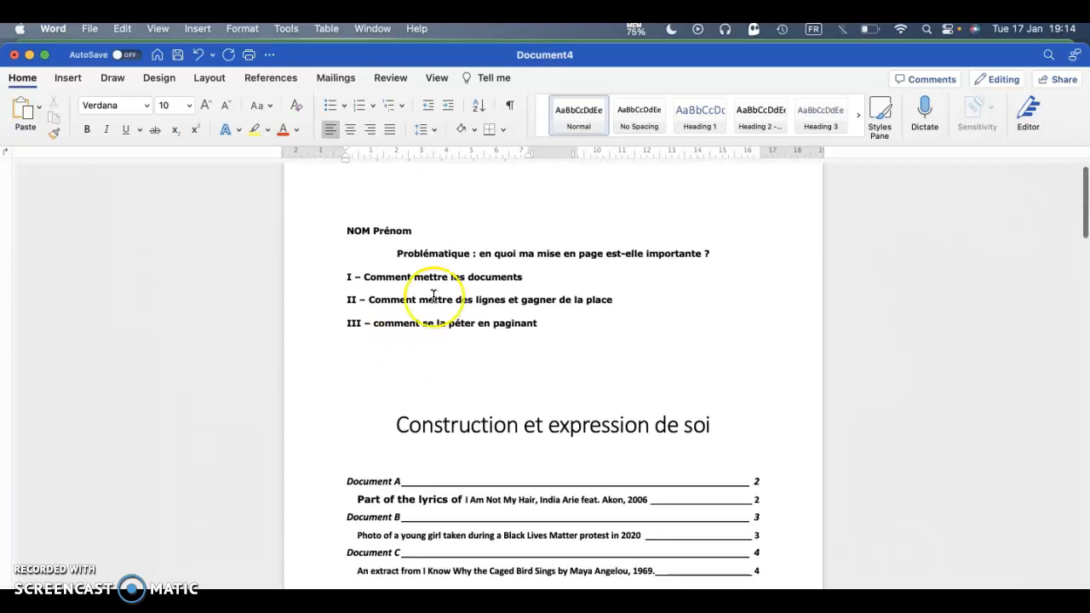
scroll(488, 336, down, 8)
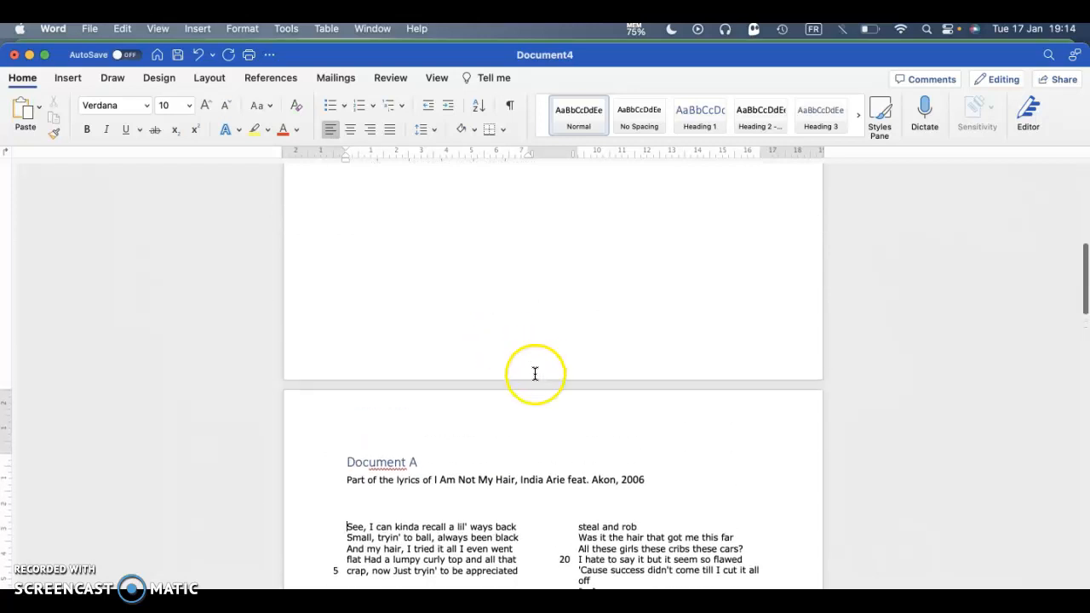
click(532, 346)
scroll(532, 346, up, 10)
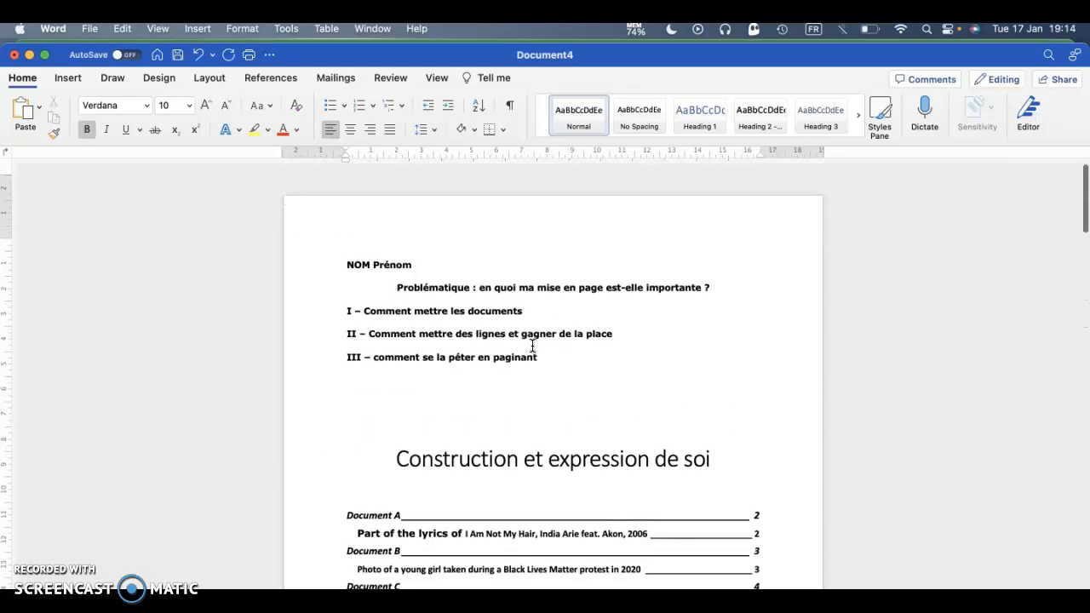
click(214, 170)
click(67, 77)
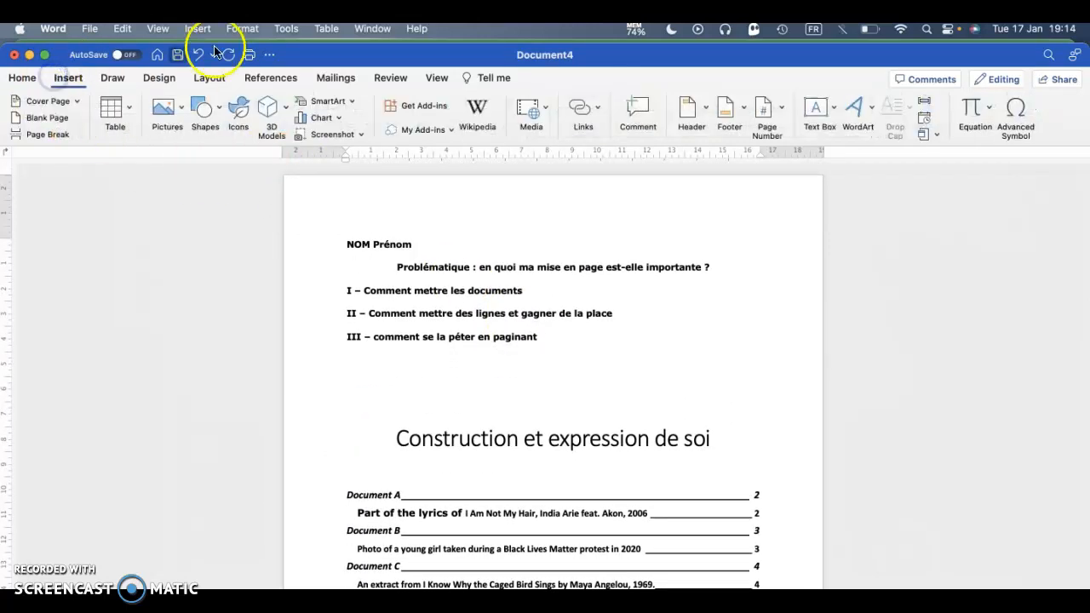
click(201, 78)
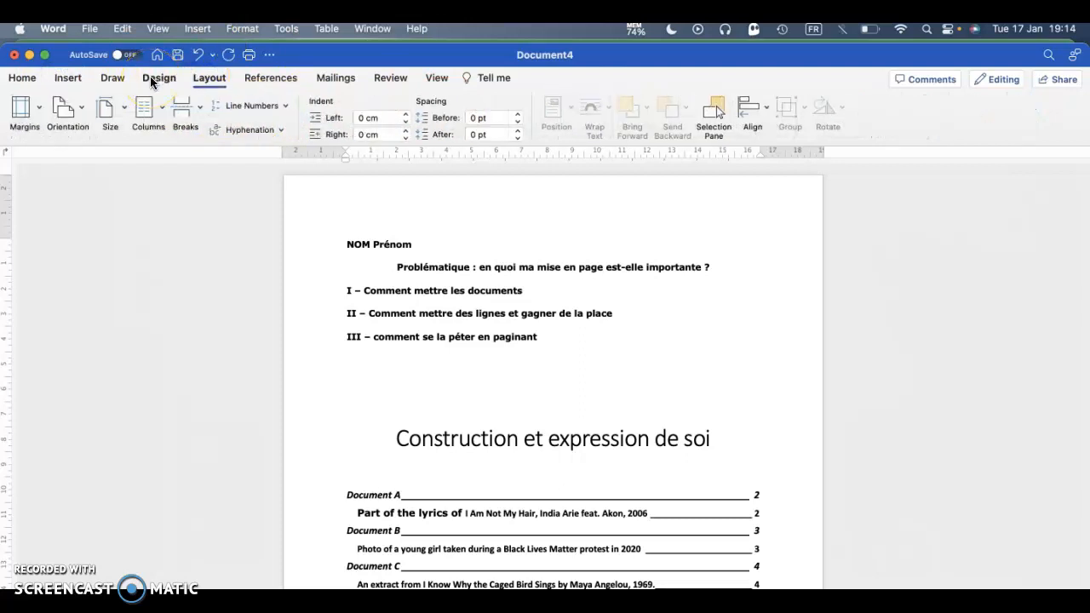
click(269, 78)
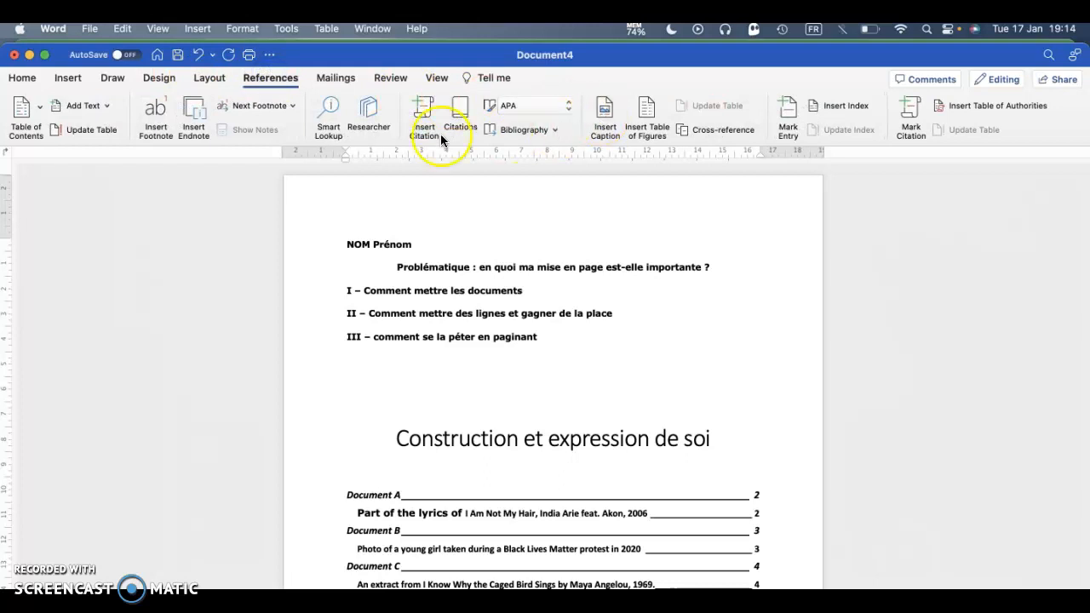
- Format the page numbers with the 1, 2, 3 number format and set the numbering to start at 1
click(68, 78)
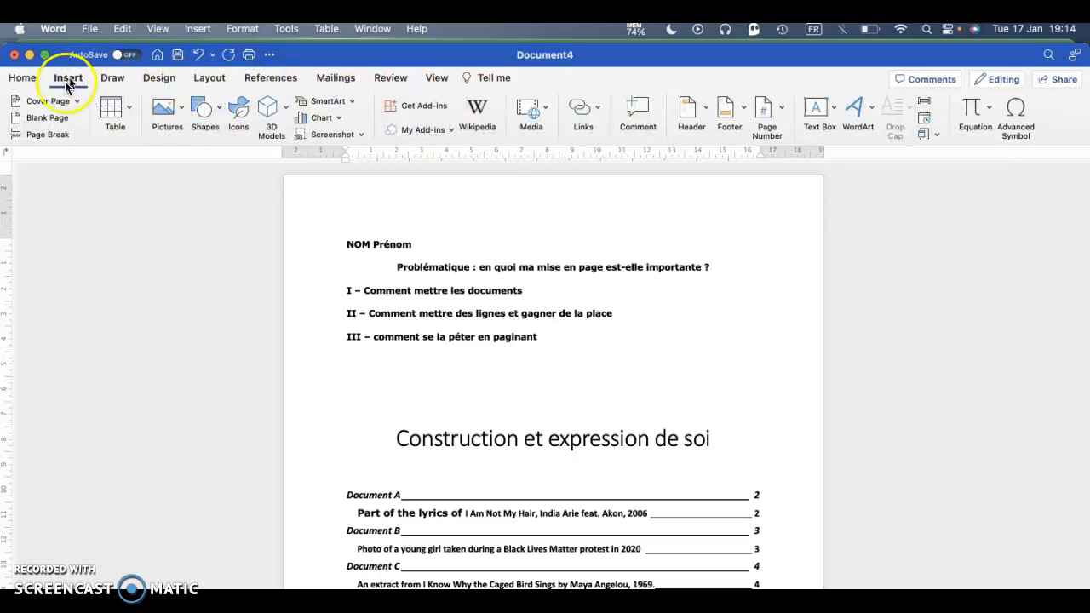
click(782, 111)
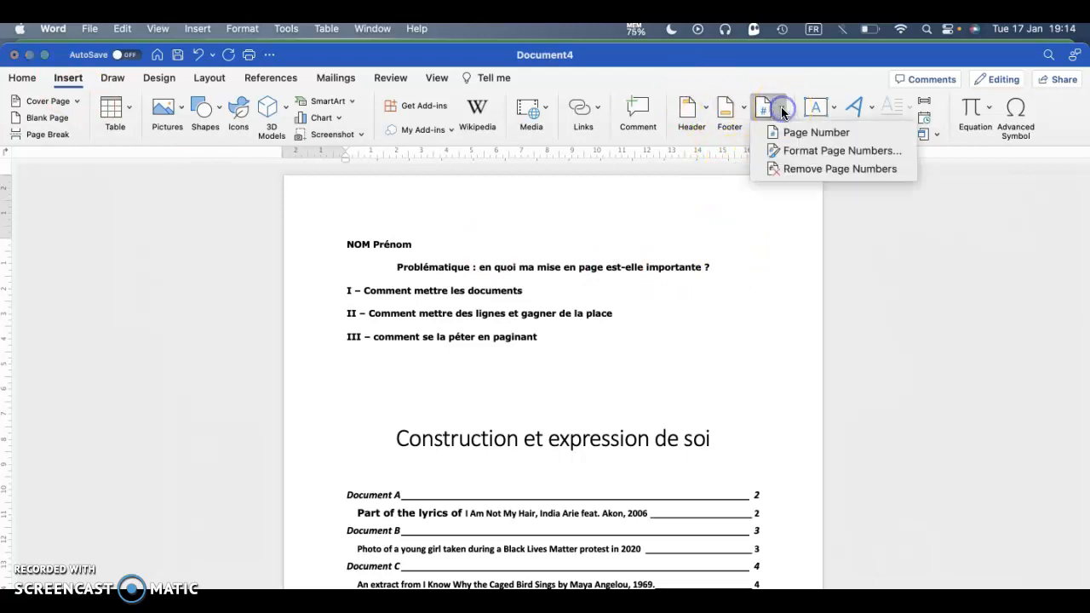
click(805, 157)
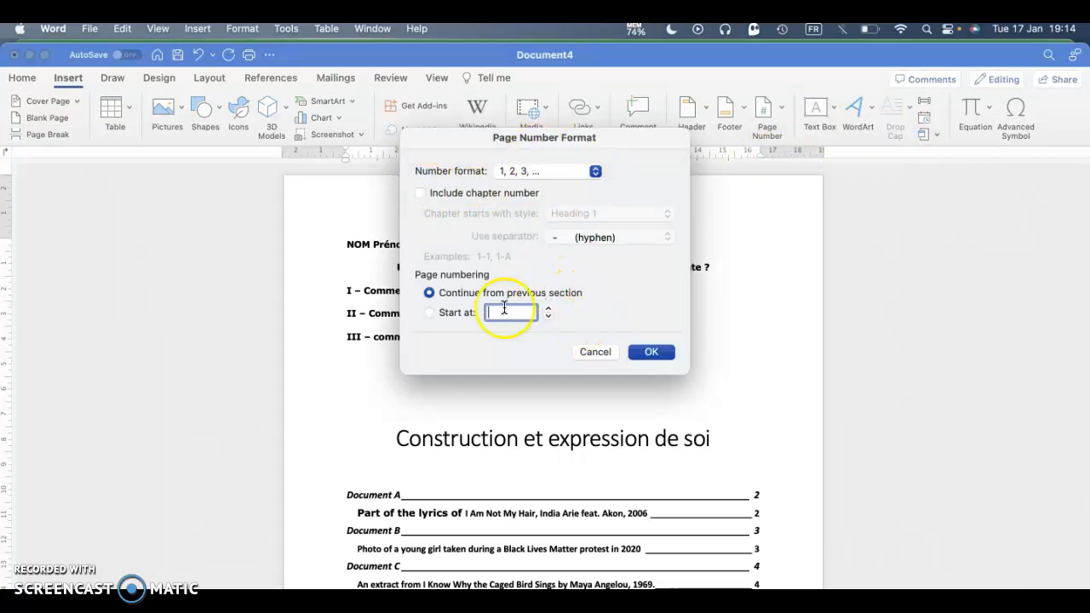
text(1)
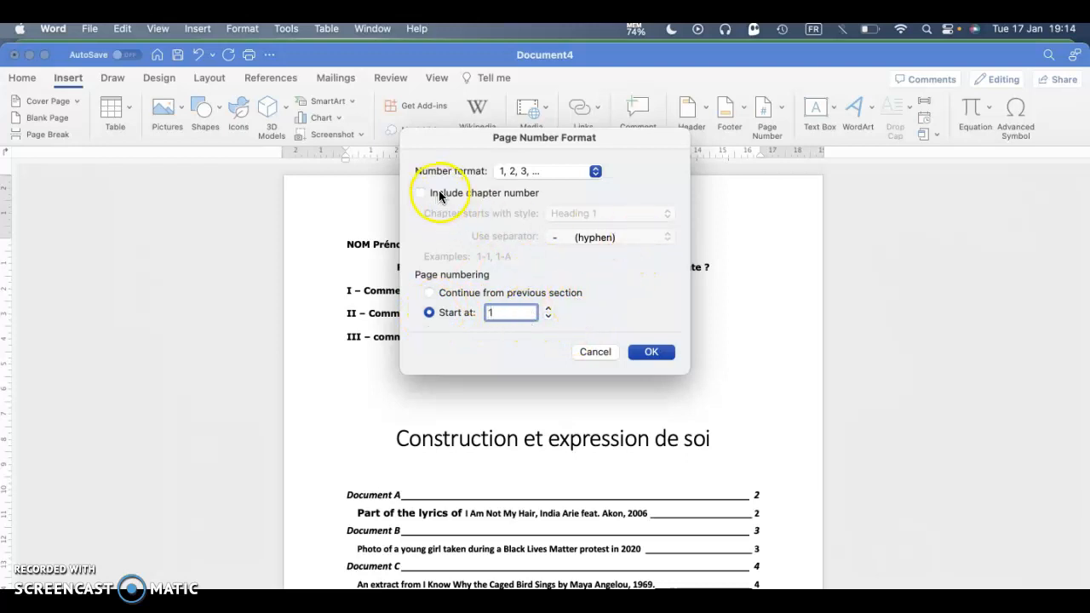
click(666, 350)
- Insert page numbers in the footer at the bottom of the page, aligned right and shown on the first page
scroll(665, 348, down, 10)
scroll(665, 348, up, 5)
scroll(665, 348, up, 10)
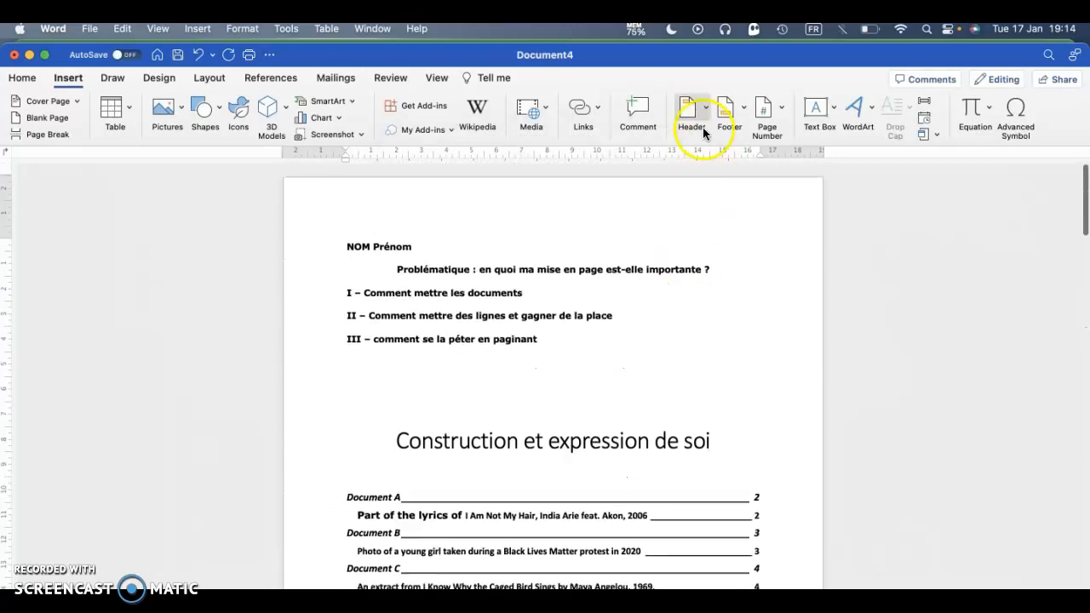
click(779, 110)
click(805, 132)
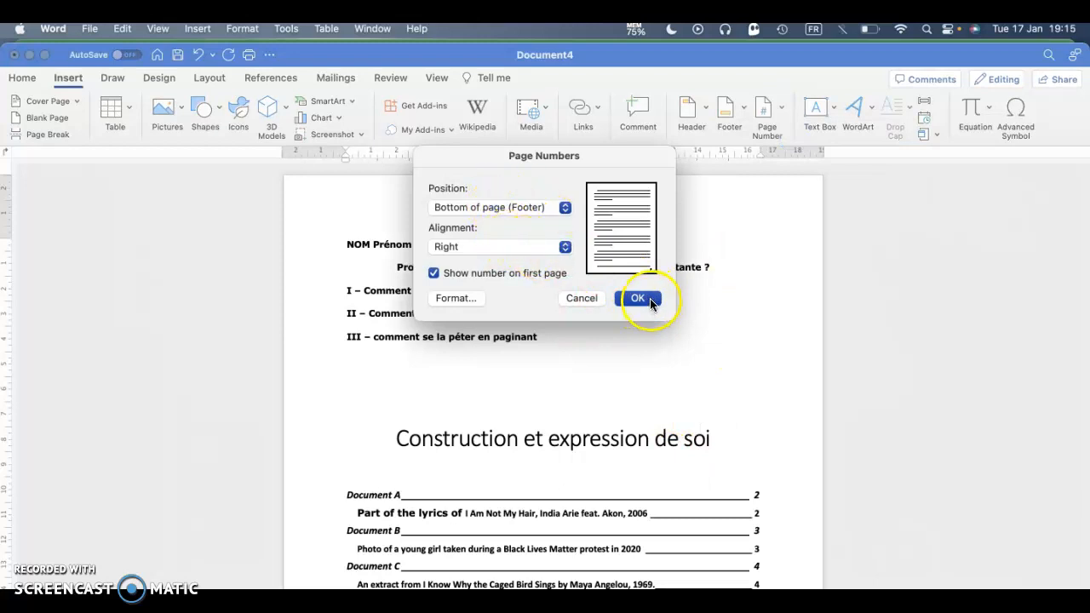
click(638, 297)
- Check the page numbers across the document and open the Section 1 footer on the first page for editing
scroll(744, 493, down, 10)
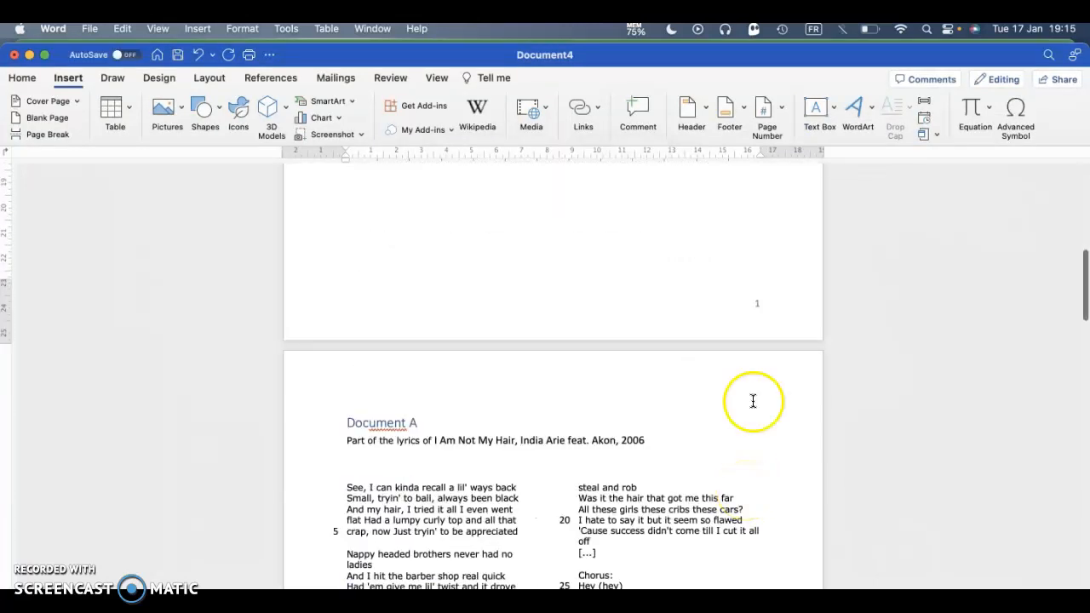
scroll(749, 511, down, 10)
scroll(744, 550, down, 5)
scroll(754, 508, up, 10)
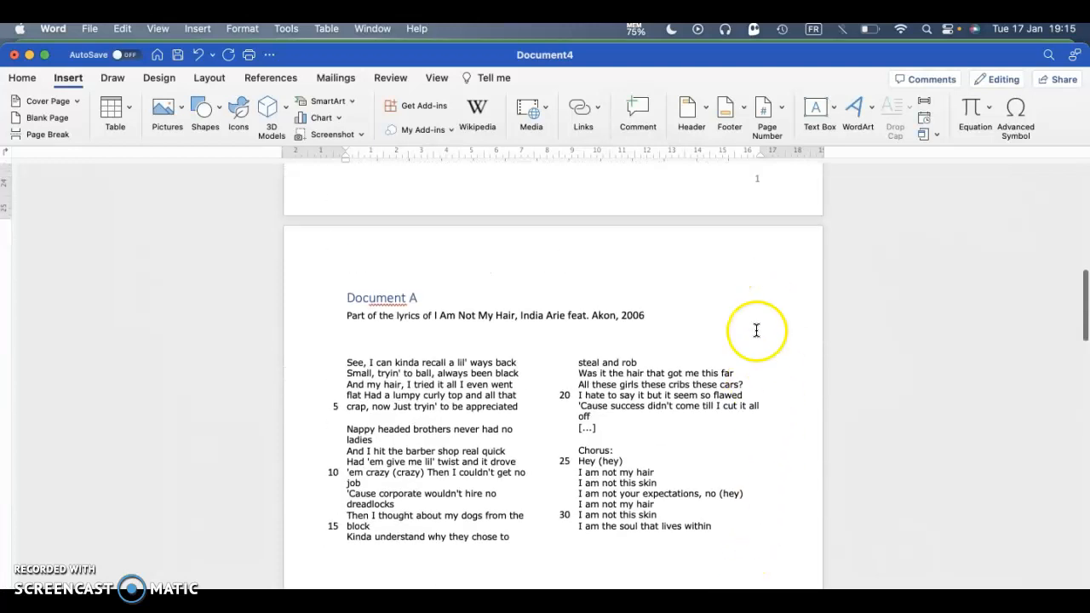
click(758, 283)
double_click(759, 283)
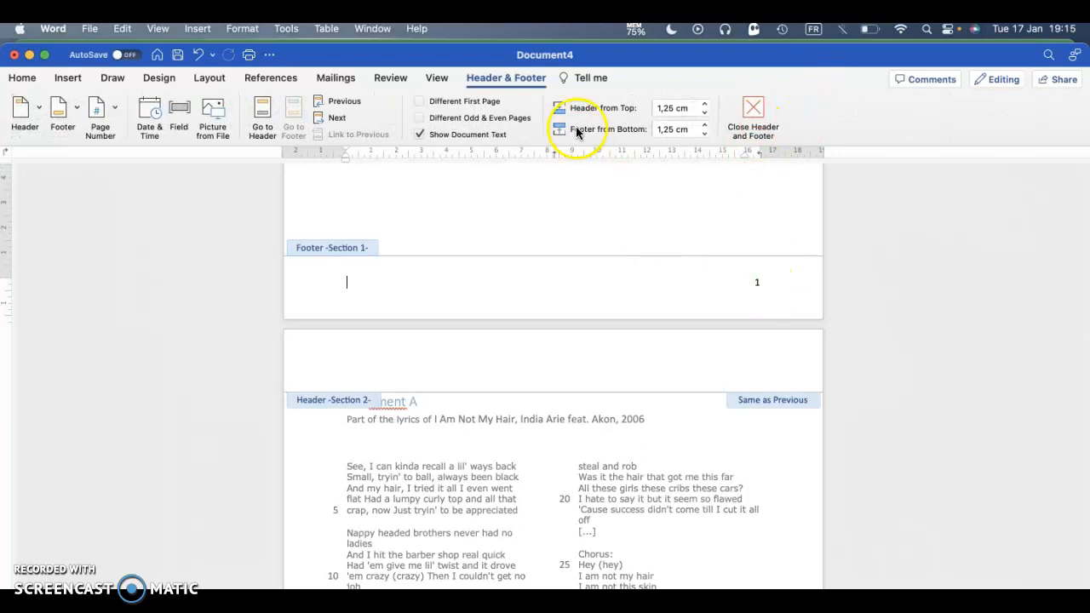
- Set the Section 1 page numbering to start at 0, keeping the 1, 2, 3 number format
click(41, 110)
click(54, 106)
click(75, 113)
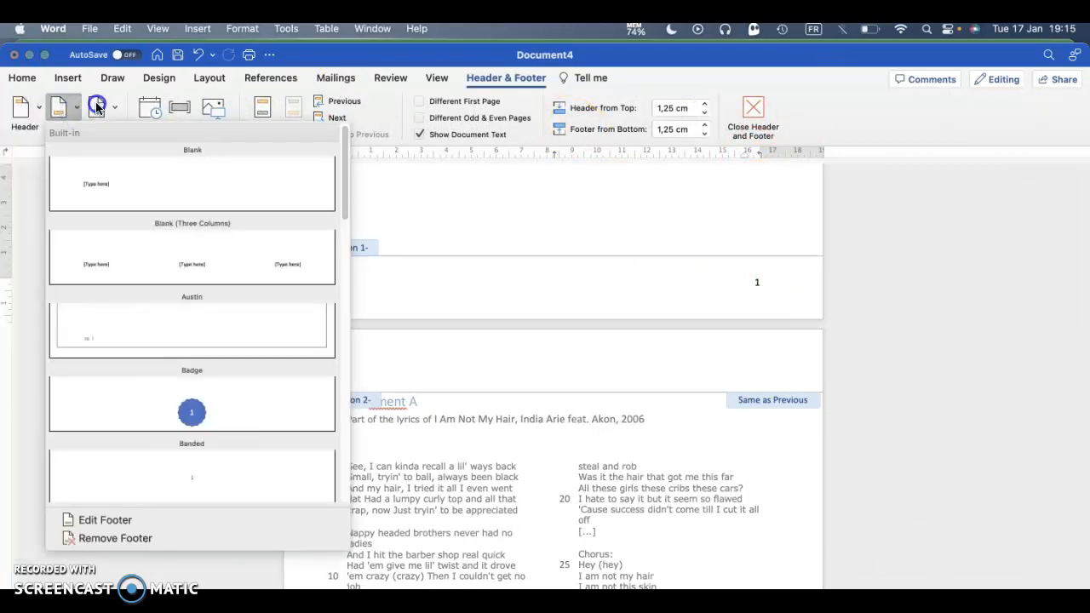
click(97, 105)
click(101, 106)
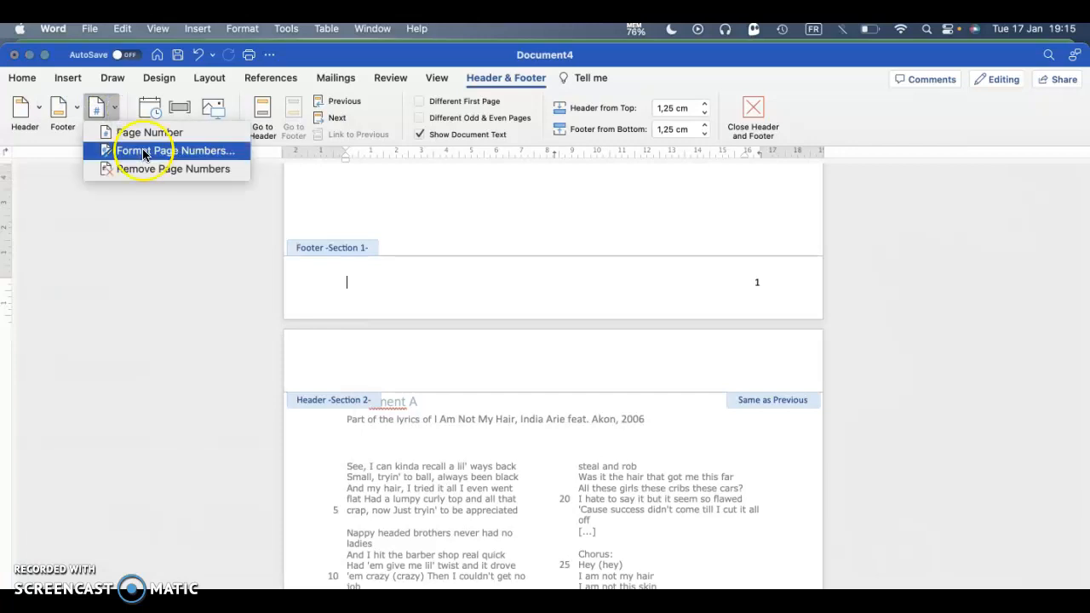
click(170, 150)
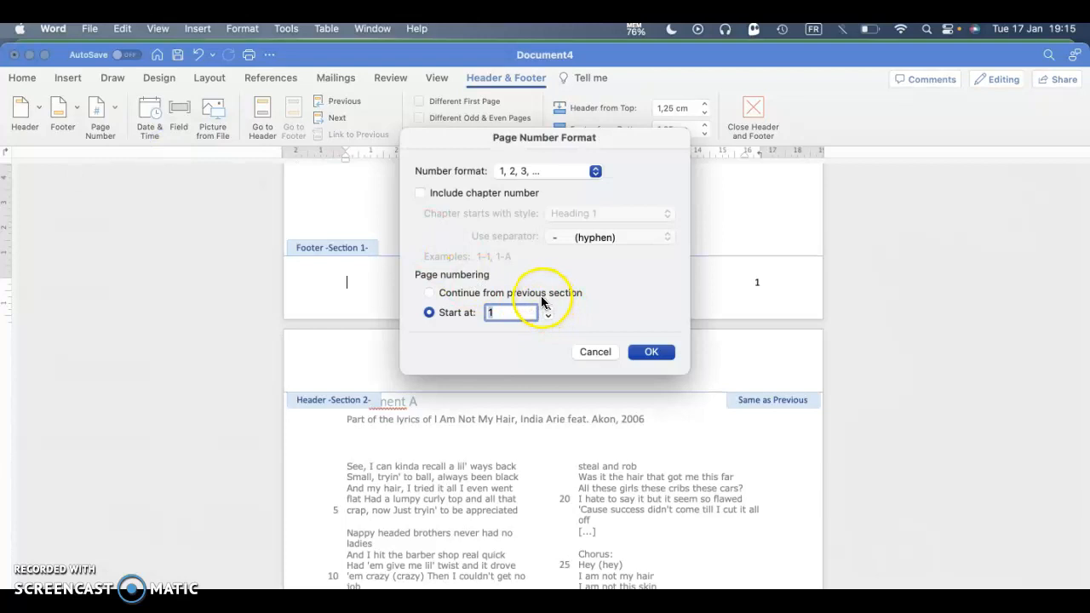
click(594, 171)
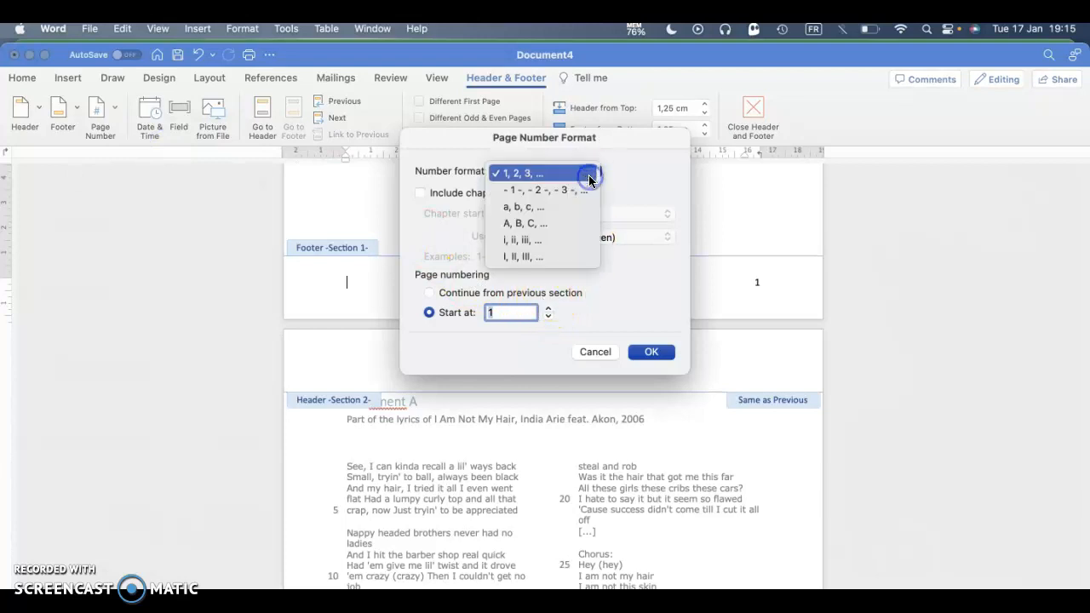
click(590, 178)
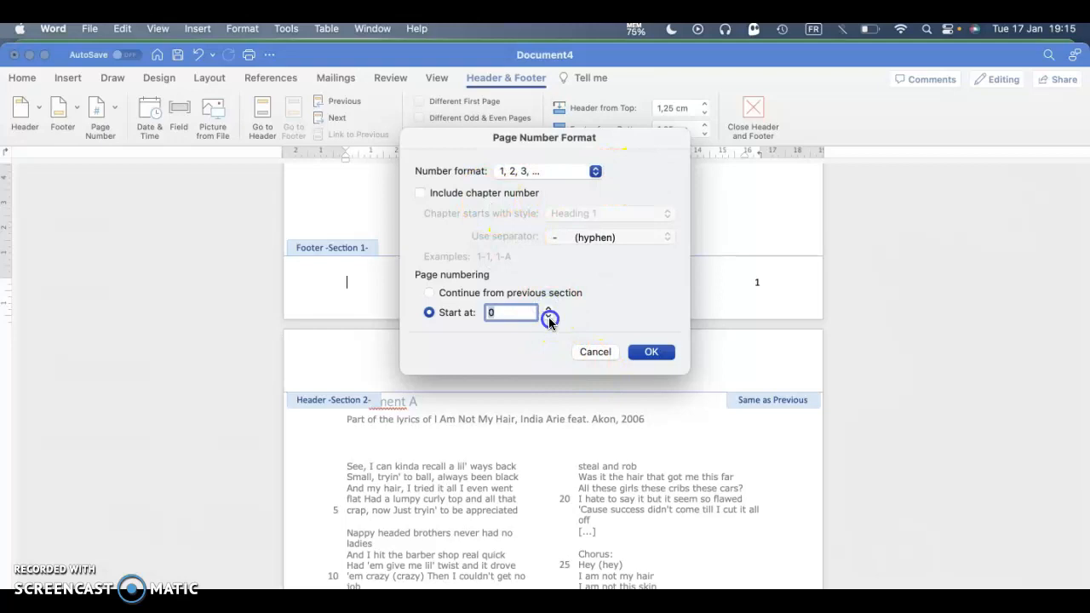
click(651, 352)
scroll(652, 352, down, 10)
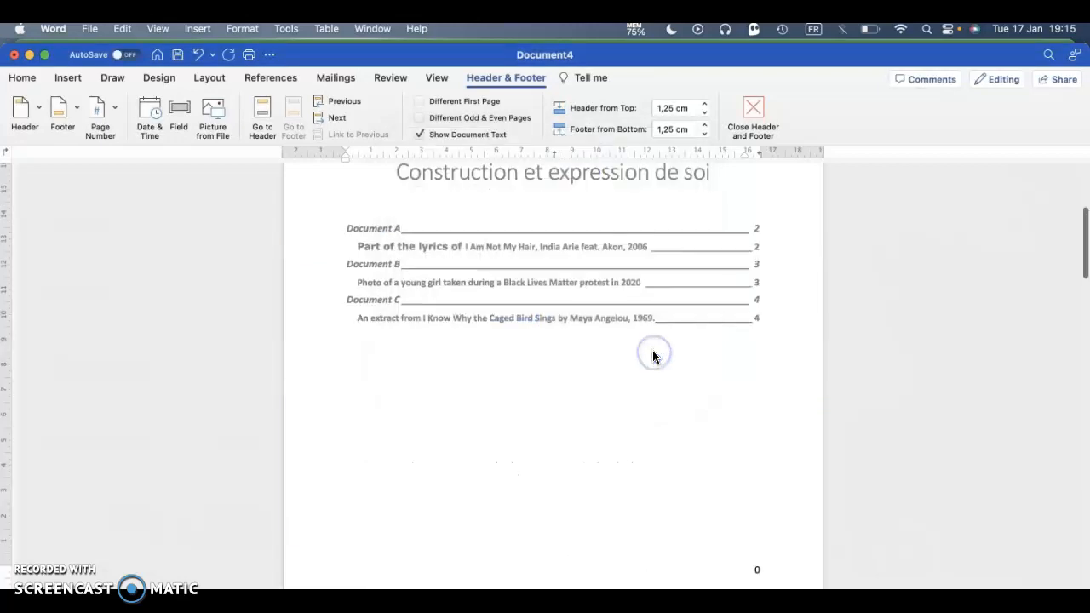
scroll(652, 350, up, 10)
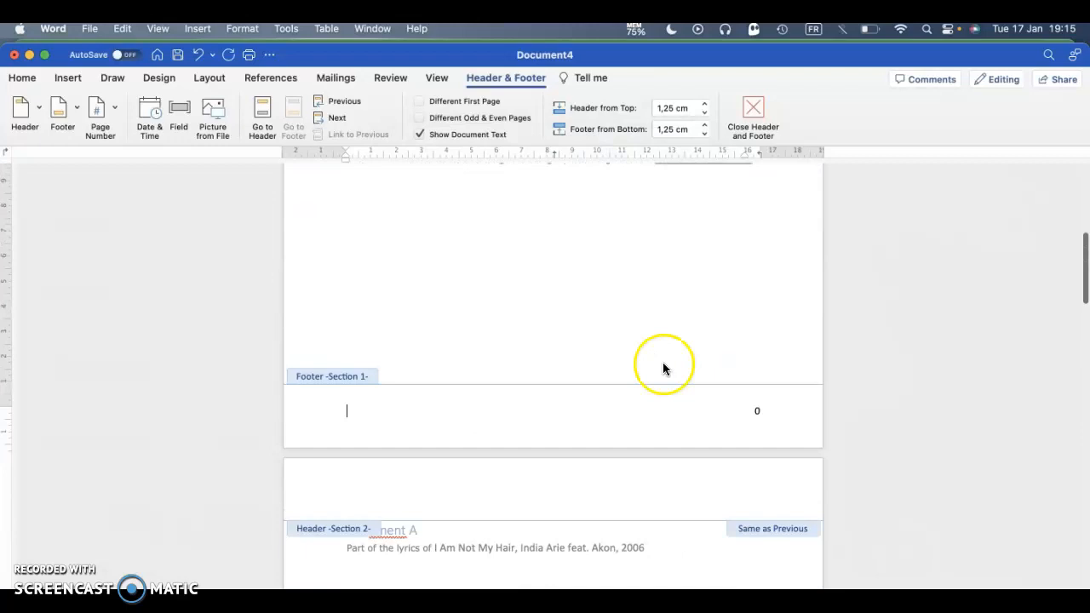
click(758, 412)
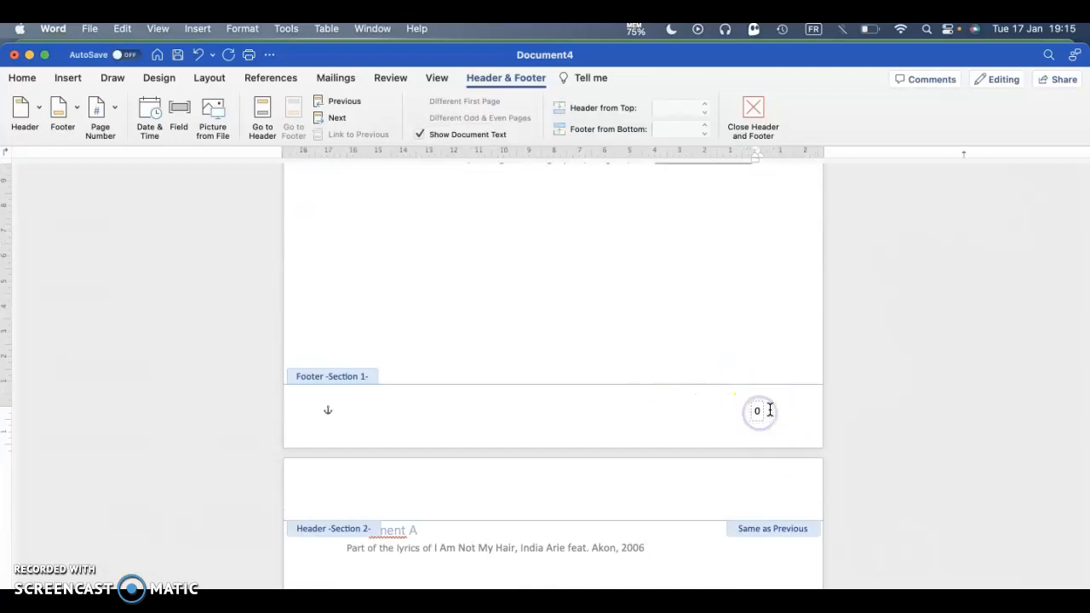
- Update the entire table of contents on the first page to match the new page numbering
scroll(742, 499, down, 10)
scroll(742, 498, up, 15)
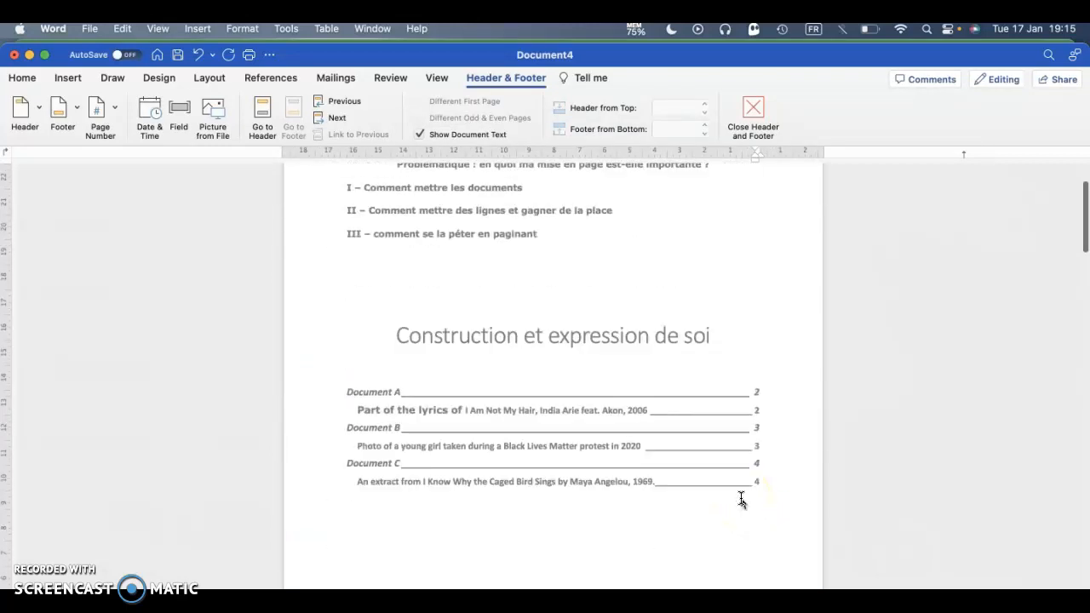
scroll(800, 413, down, 3)
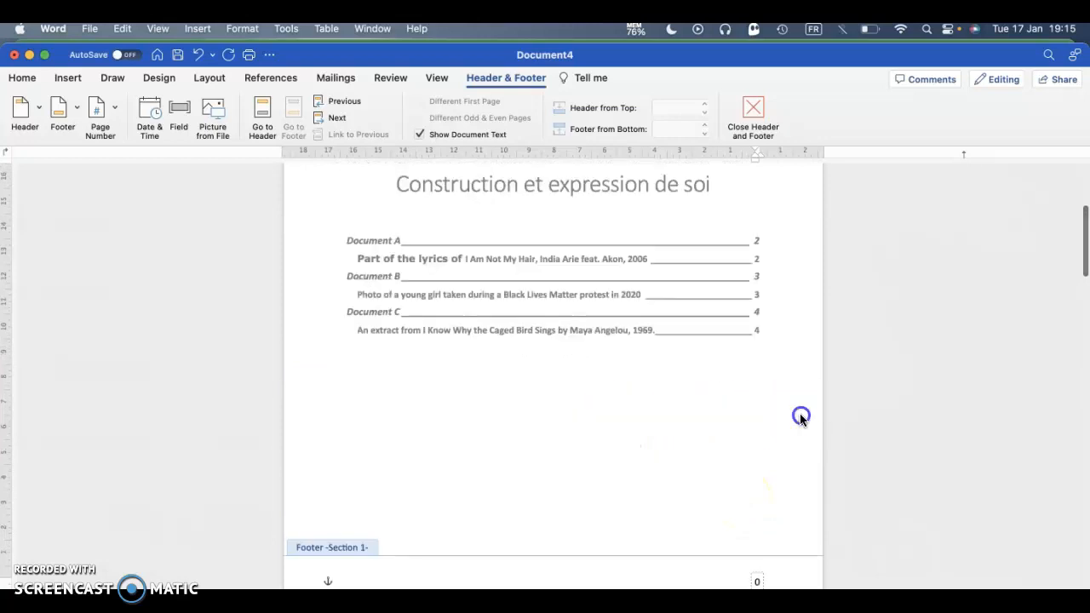
double_click(673, 291)
right_click(670, 286)
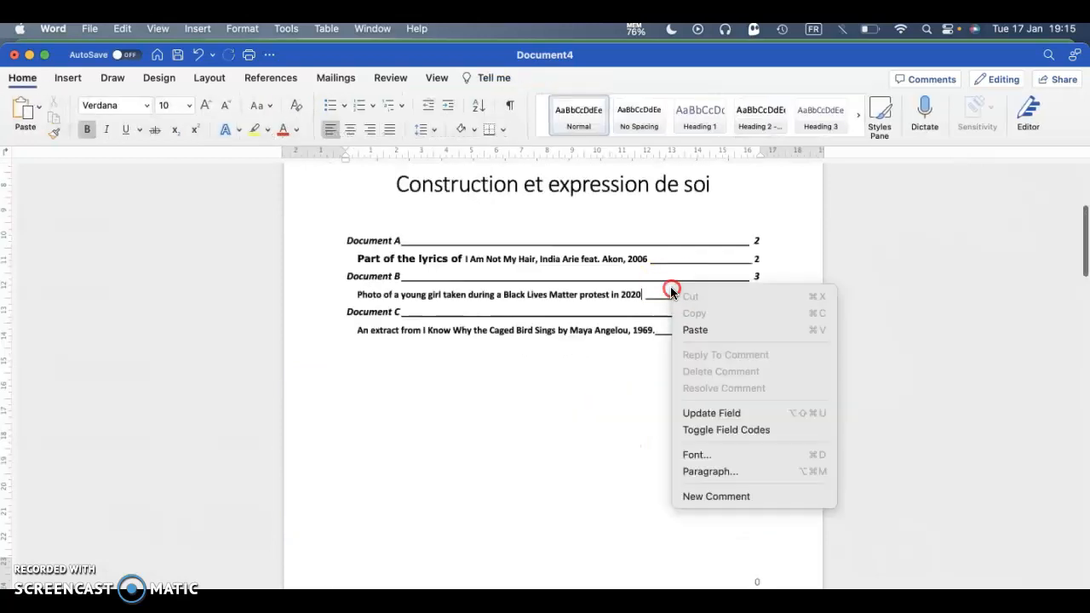
click(735, 415)
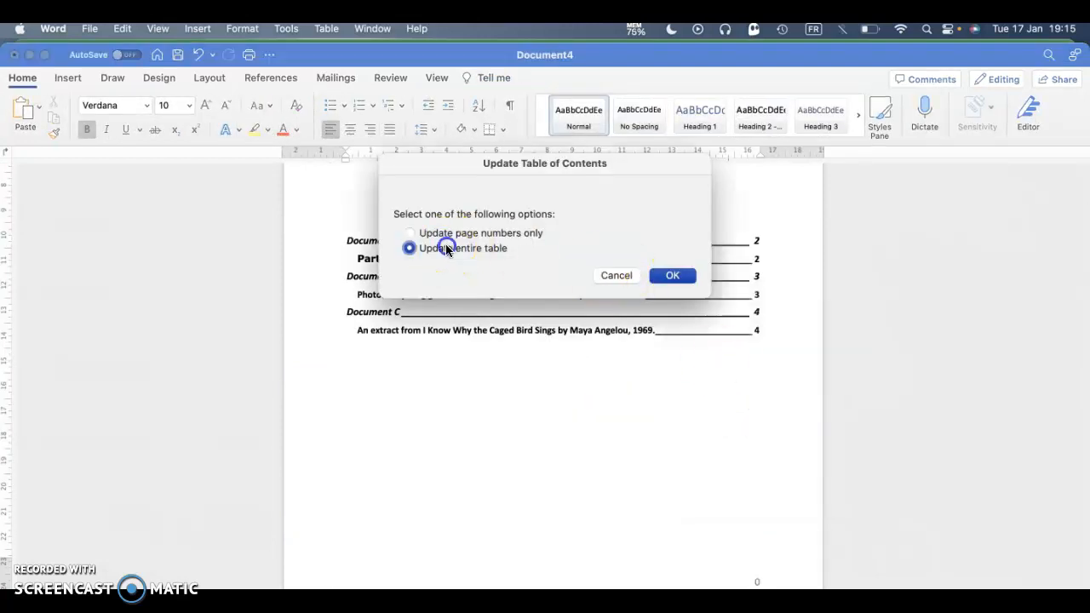
click(693, 277)
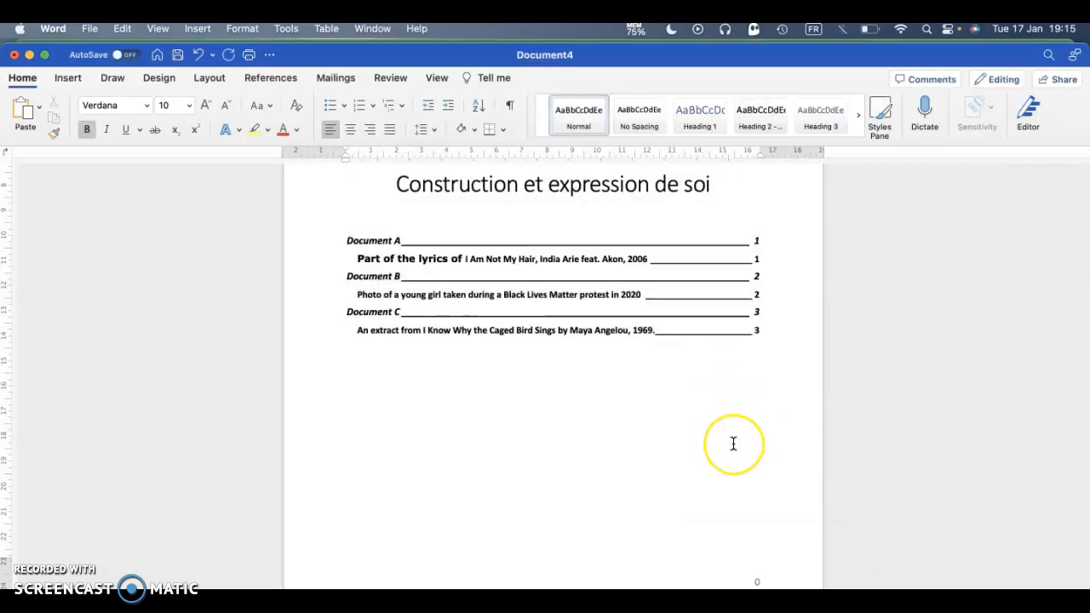
- Review the updated table of contents on the first page and the layout of the Document A page
scroll(733, 443, up, 5)
scroll(732, 443, down, 10)
scroll(732, 443, up, 8)
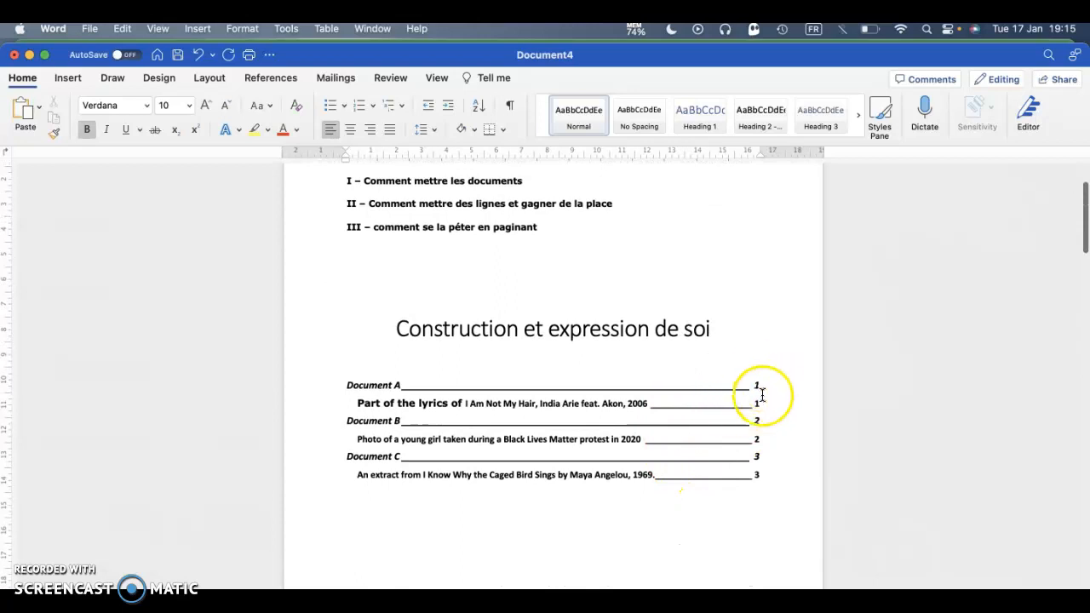
scroll(644, 432, down, 2)
scroll(644, 432, up, 3)
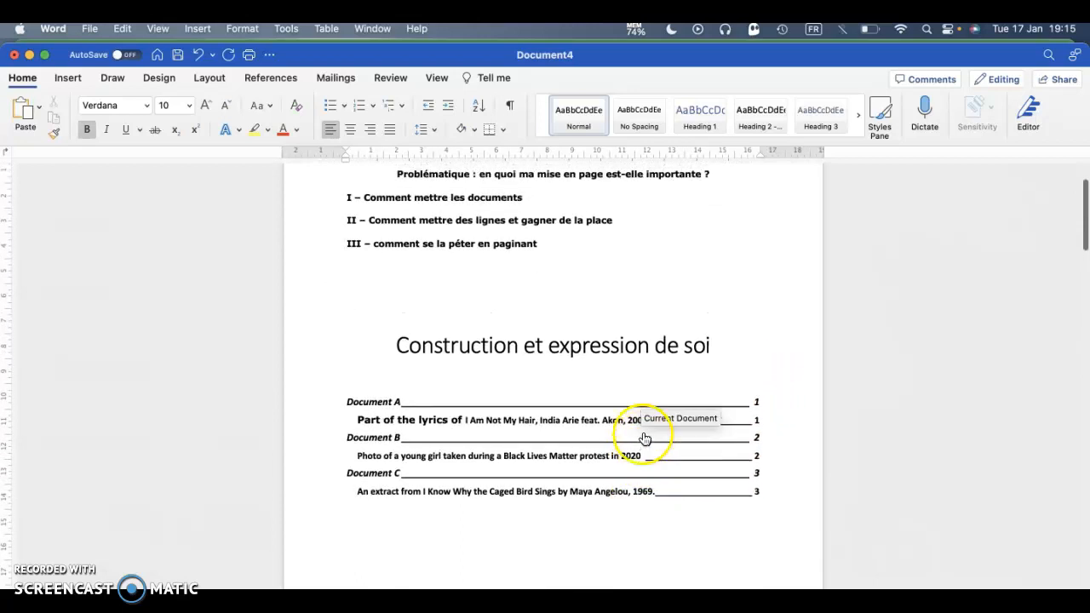
click(69, 79)
scroll(518, 340, up, 3)
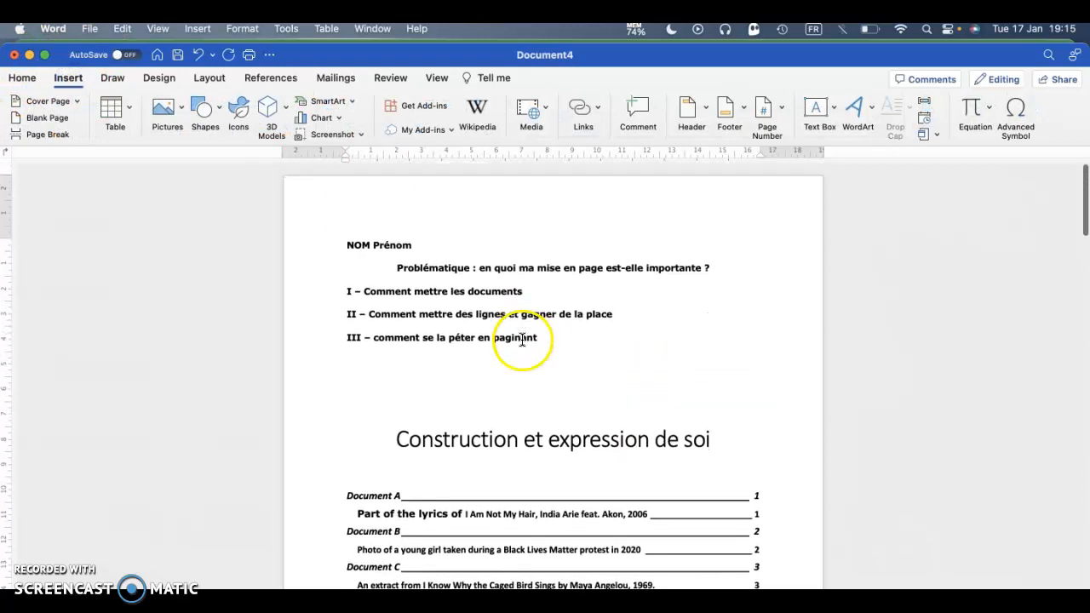
scroll(605, 283, down, 10)
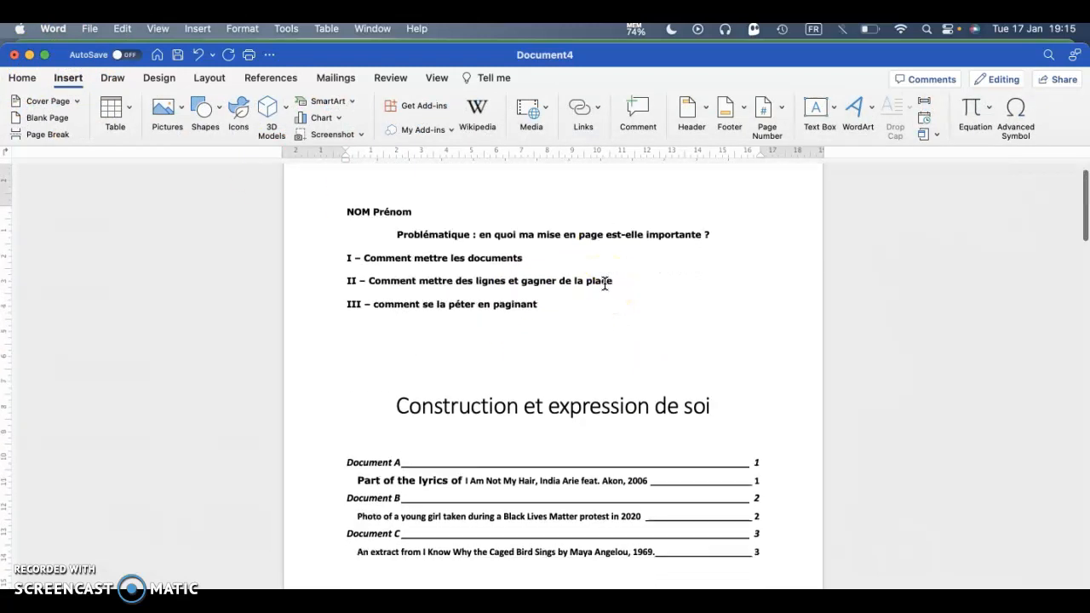
click(572, 415)
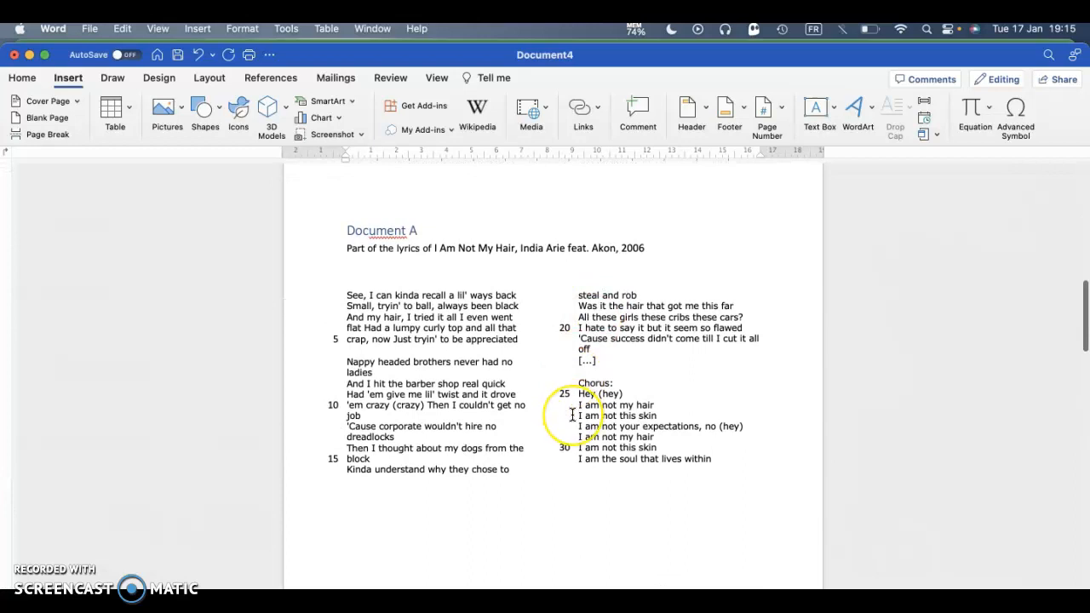
scroll(572, 415, down, 5)
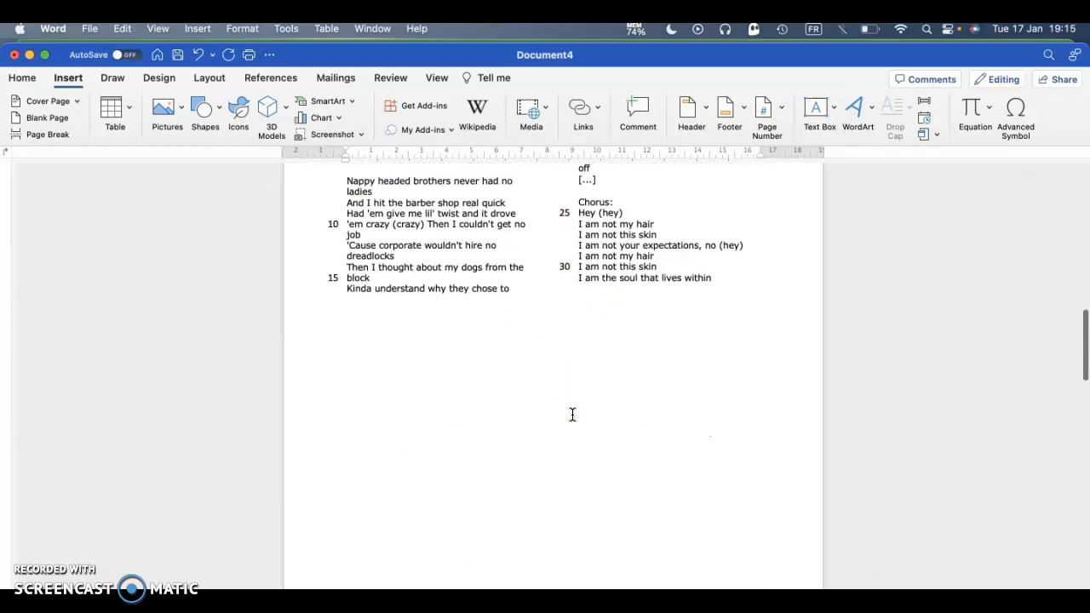
scroll(572, 415, up, 4)
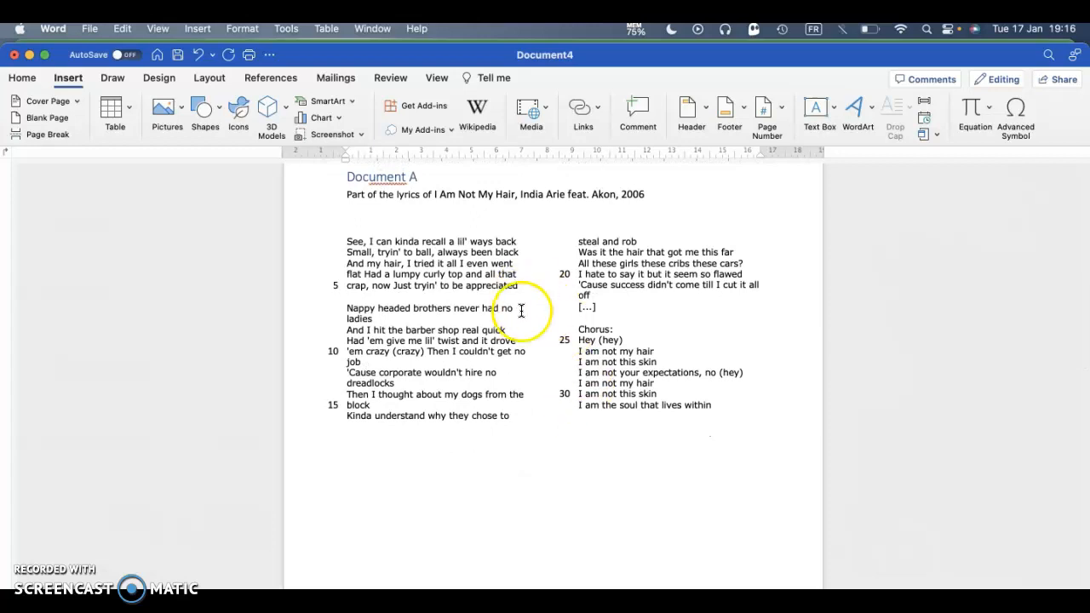
- Add a footnote to "Maya Angelou" in the Document C title line reading "Black activist and writer – she was awesome"
scroll(659, 455, down, 10)
scroll(660, 455, down, 4)
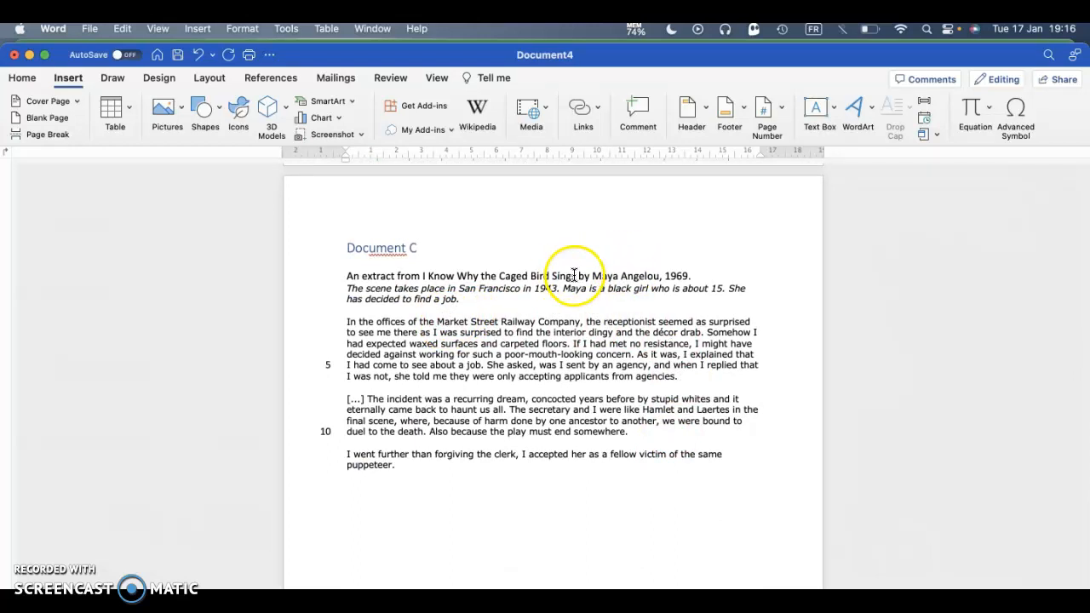
drag(576, 274, 422, 275)
click(530, 304)
drag(659, 274, 597, 275)
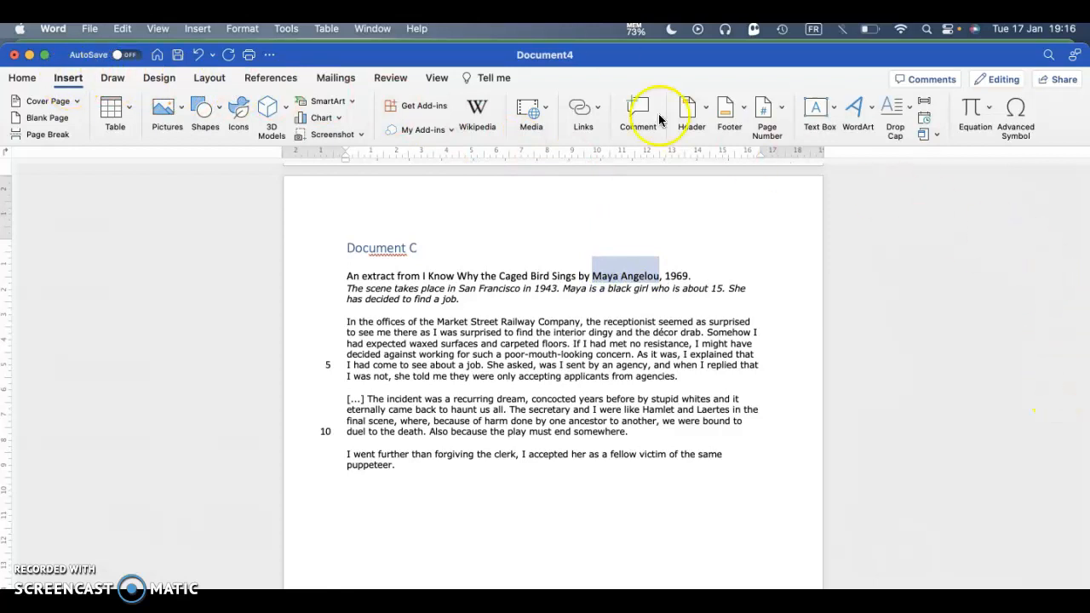
click(211, 79)
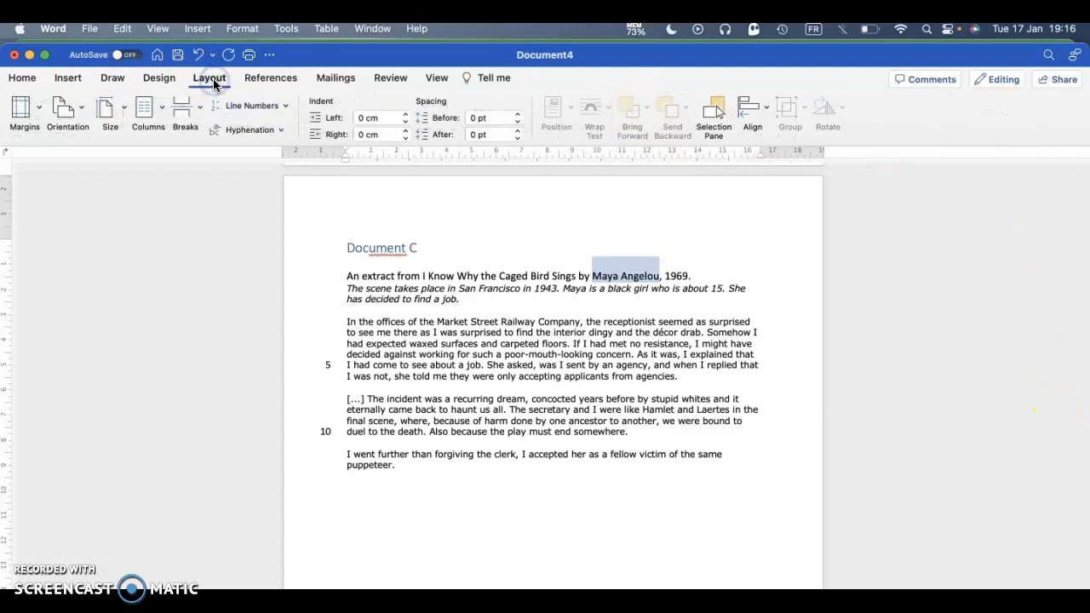
click(265, 83)
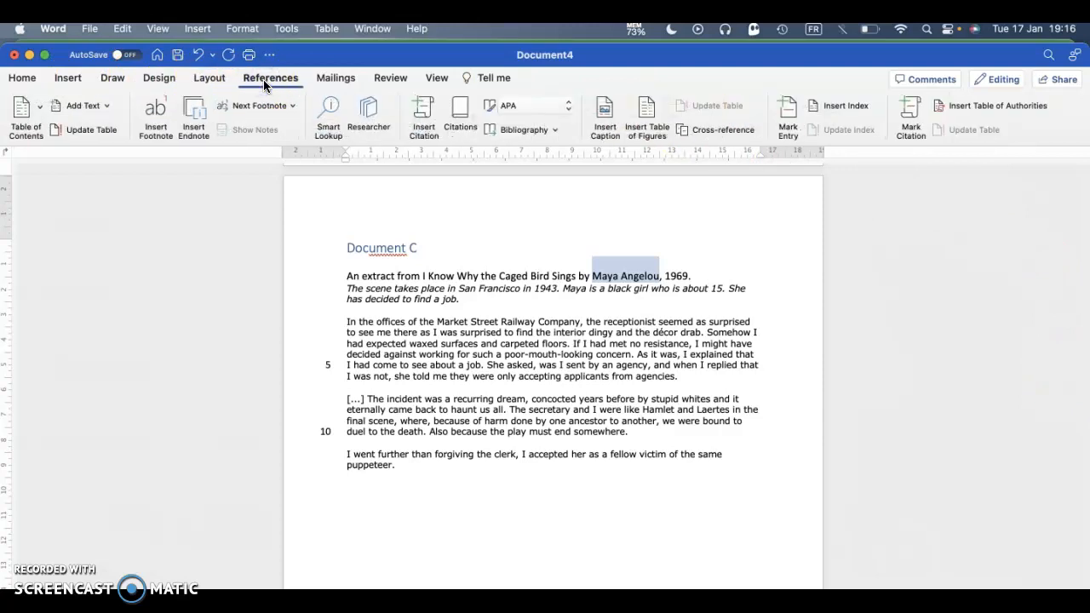
click(154, 117)
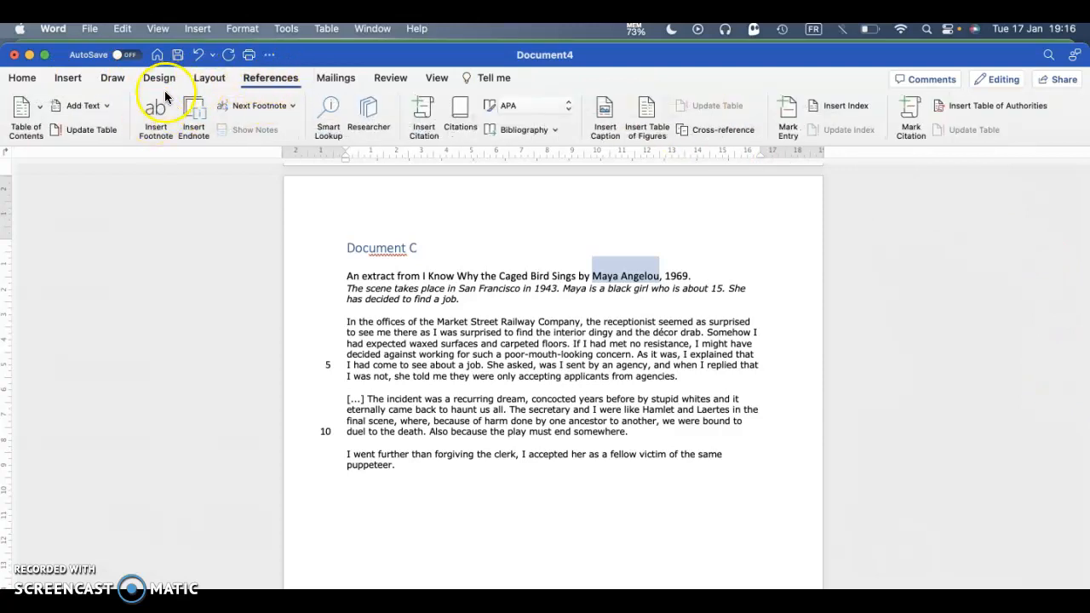
click(149, 114)
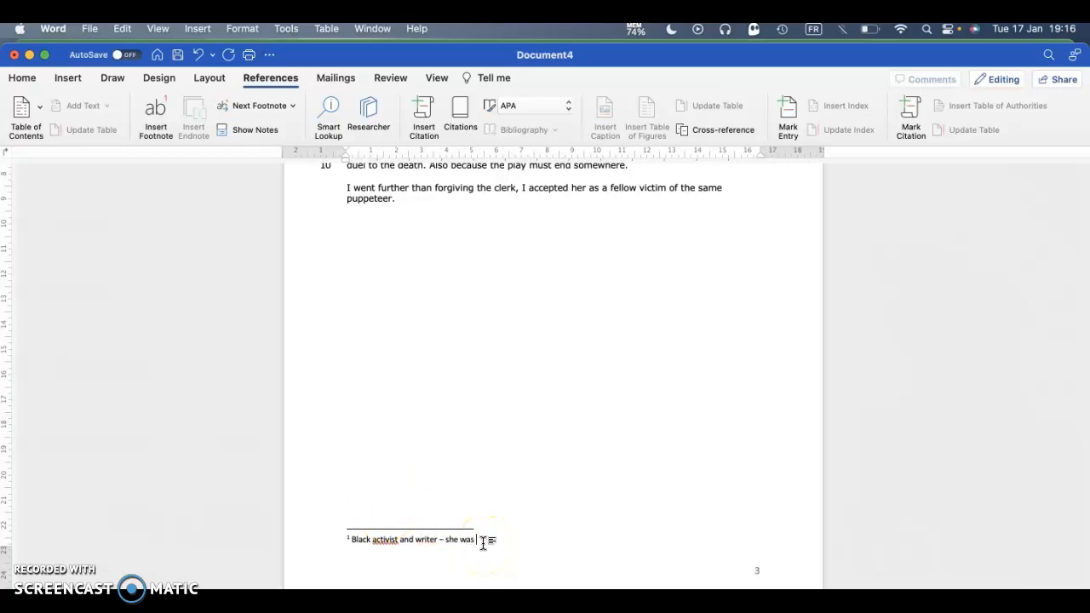
click(558, 446)
- Insert an empty footnote after "Market Street Railway Company" in the first paragraph of Document C
scroll(543, 438, up, 5)
click(566, 304)
right_click(562, 302)
click(508, 248)
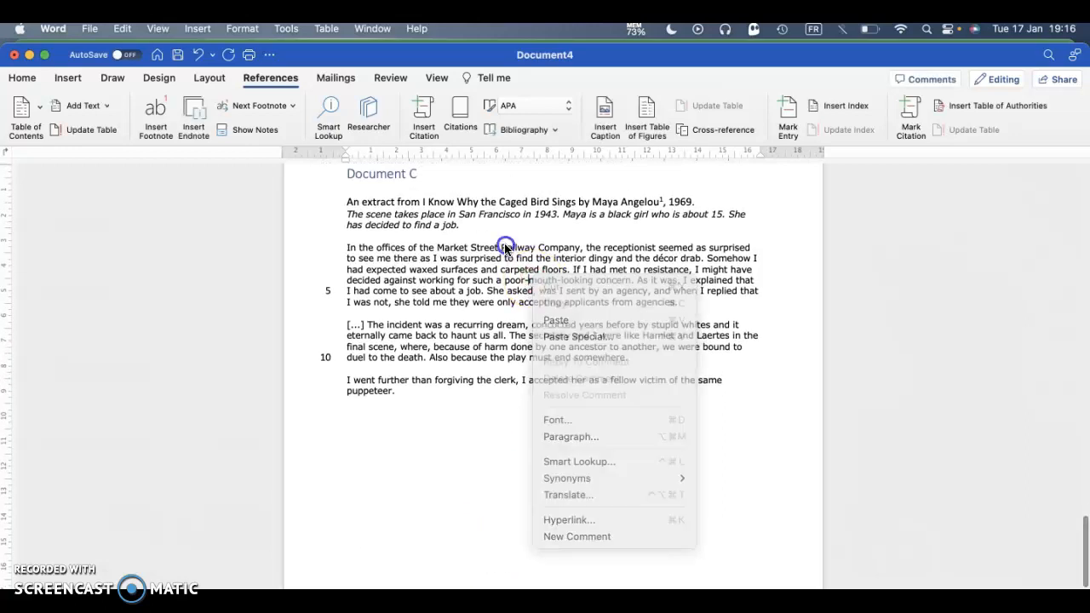
click(602, 249)
click(581, 248)
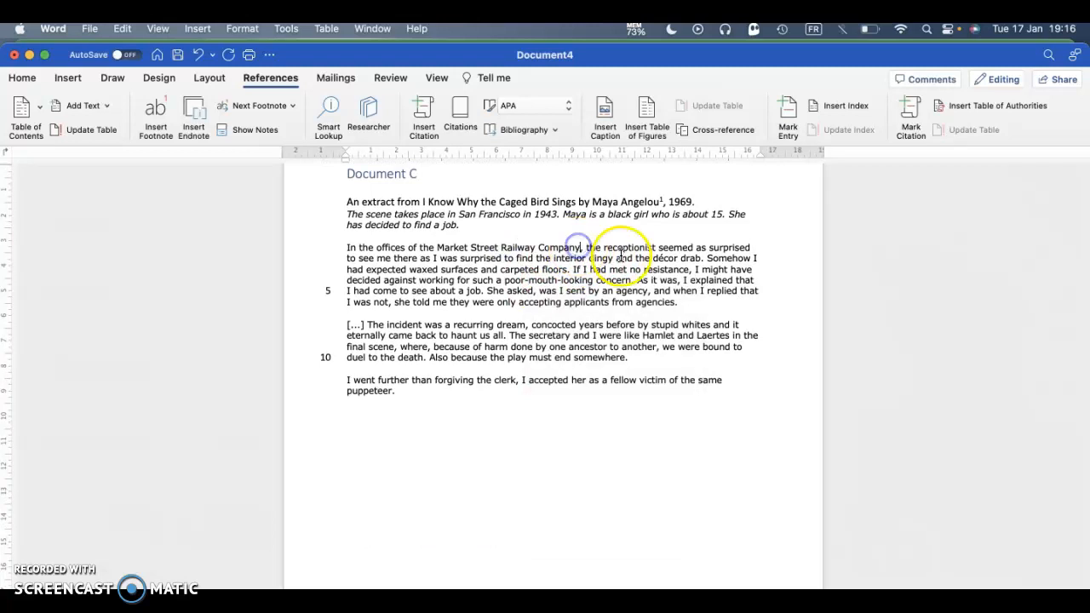
click(156, 106)
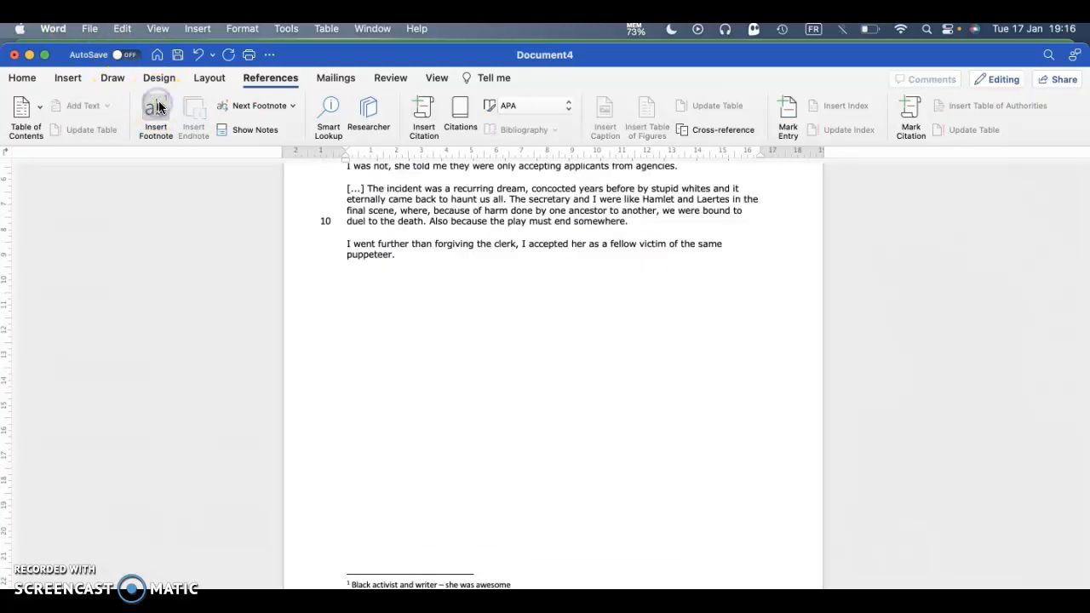
- Insert an empty footnote after "headed" in the Document A lyrics and check the footnote numbering across the document
scroll(384, 549, up, 20)
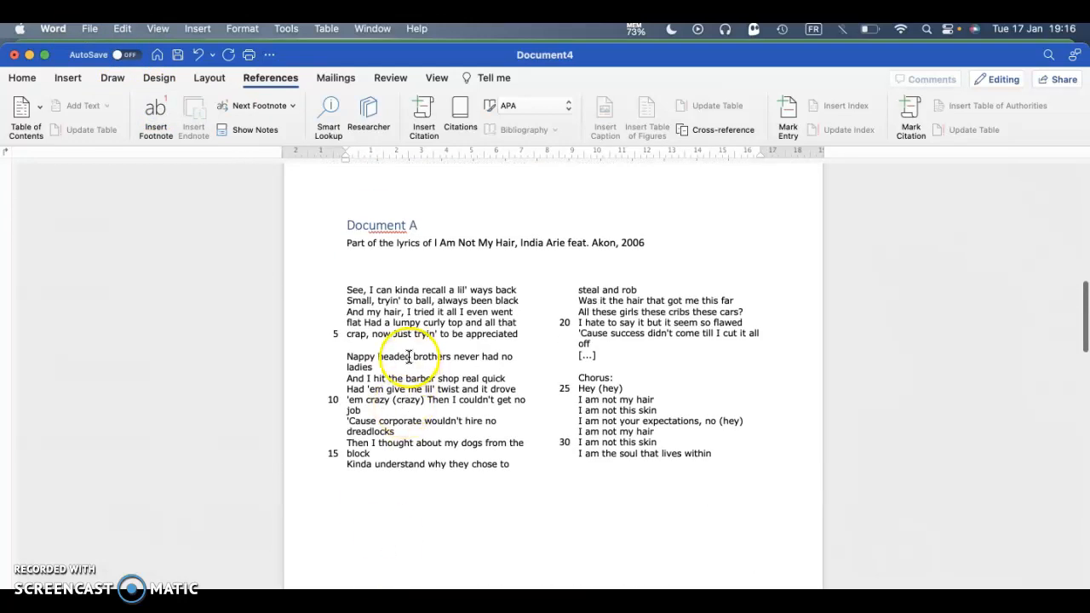
click(411, 356)
click(156, 105)
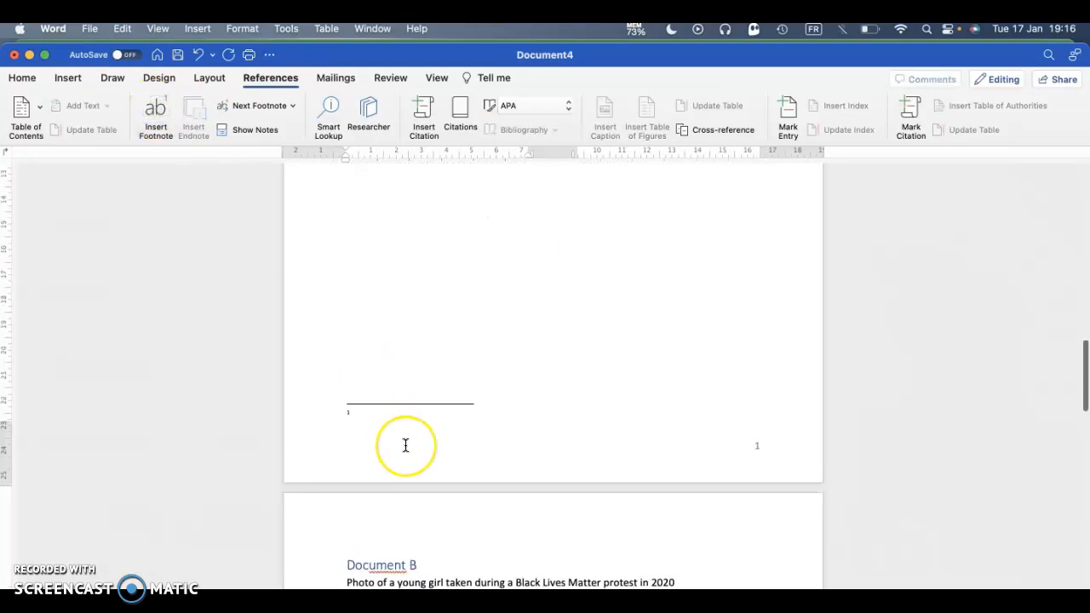
scroll(405, 445, down, 20)
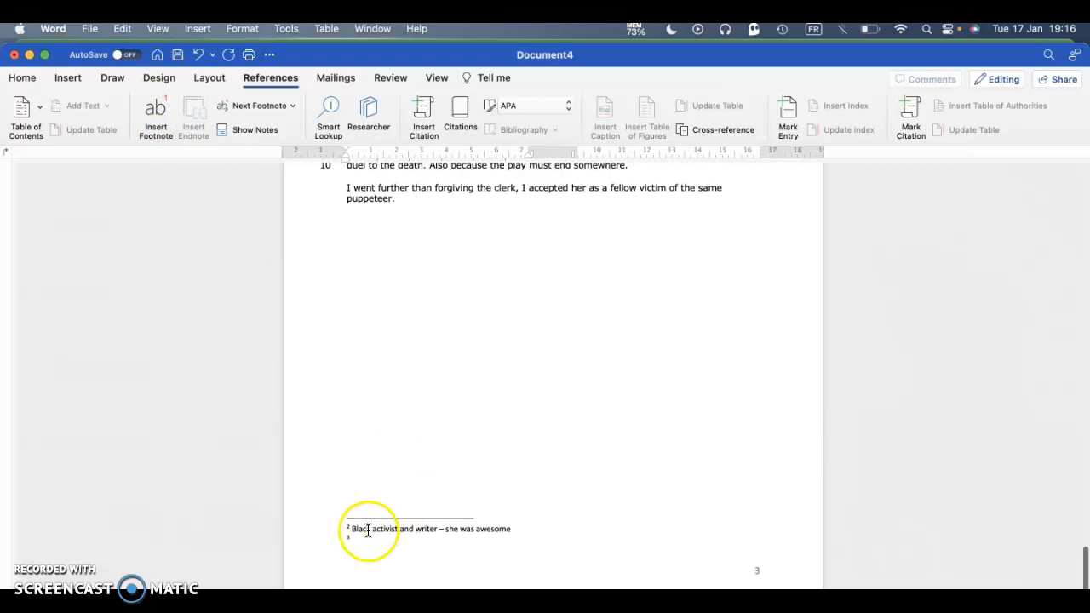
scroll(364, 544, up, 15)
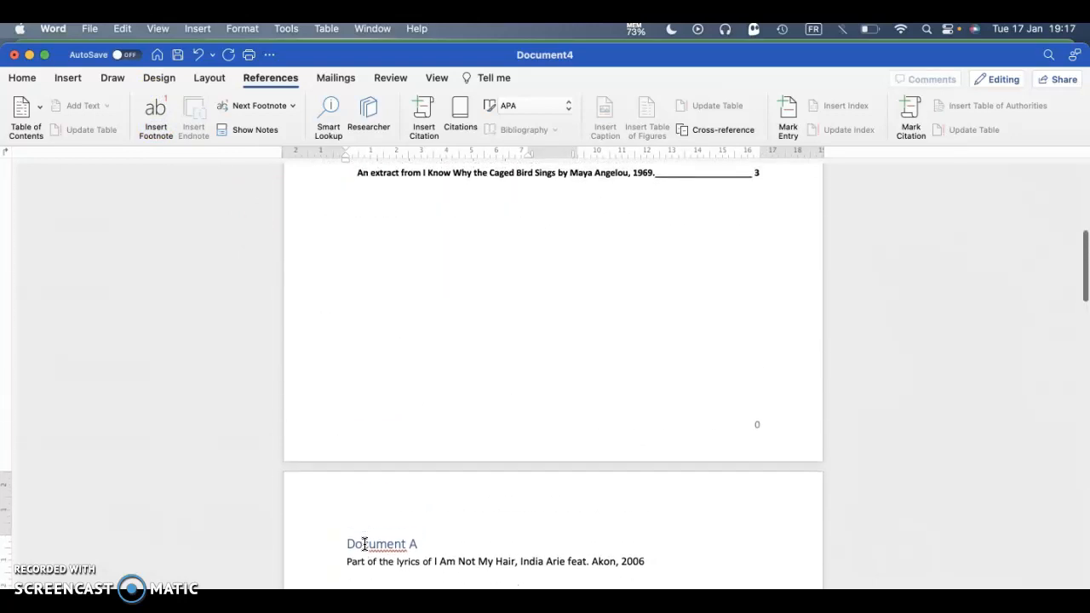
scroll(365, 544, up, 5)
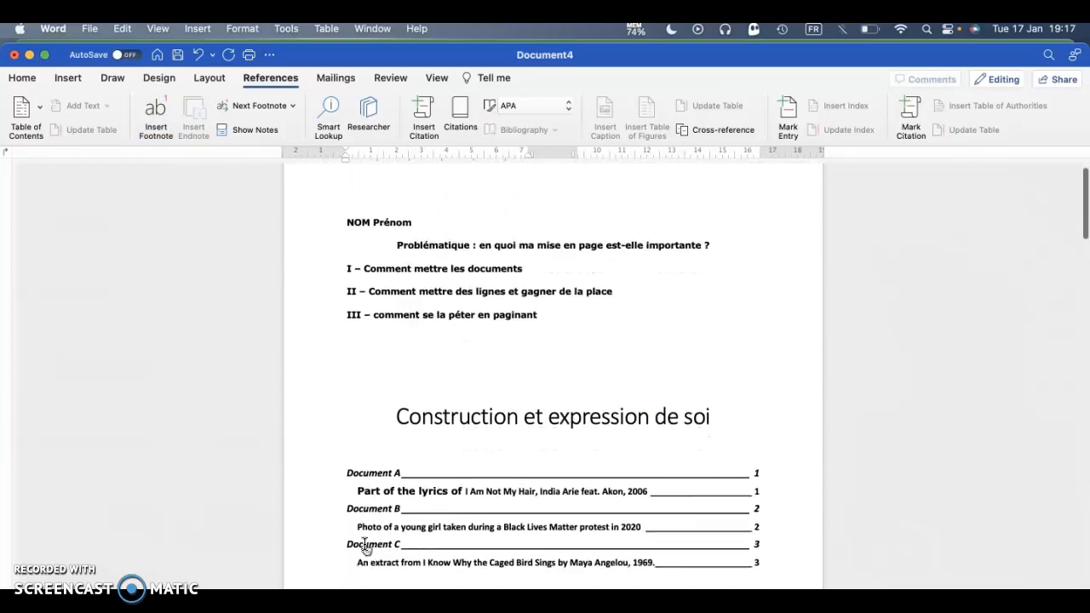
scroll(463, 378, down, 5)
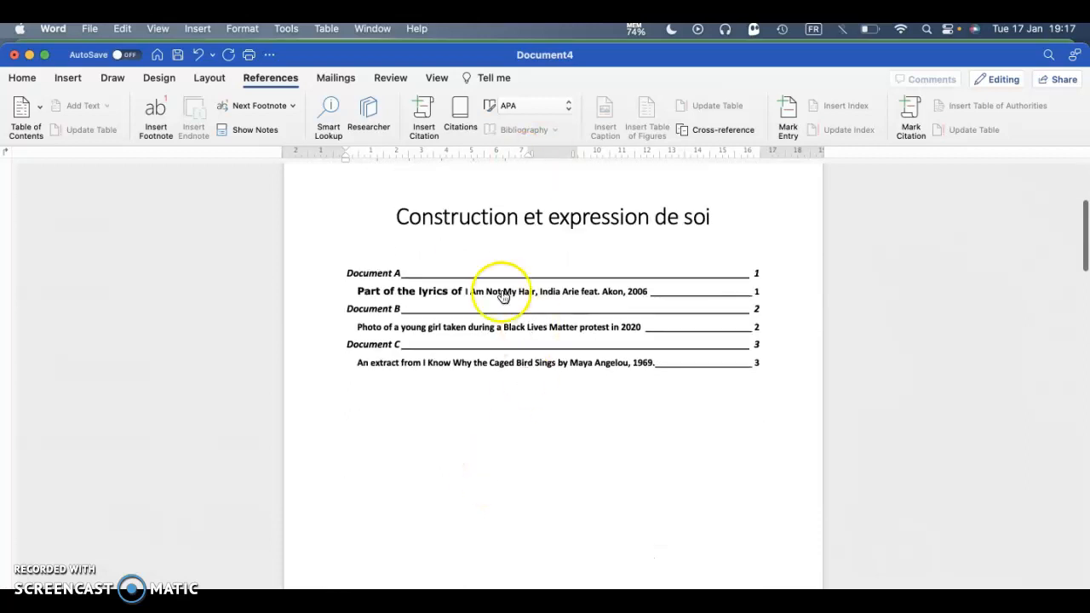
- Try replacing most of the first Document A lyric line with an APA book citation: author "kmqsjbfsdF", title "a", year "2l98Y86"
scroll(469, 365, down, 20)
scroll(469, 365, up, 6)
scroll(469, 365, down, 1)
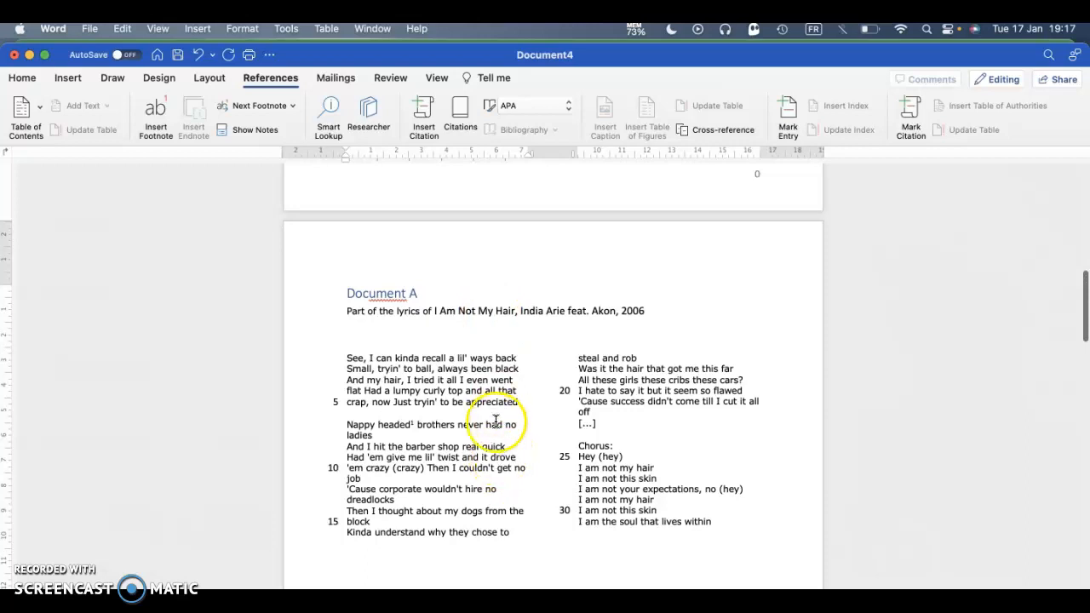
drag(515, 356, 365, 353)
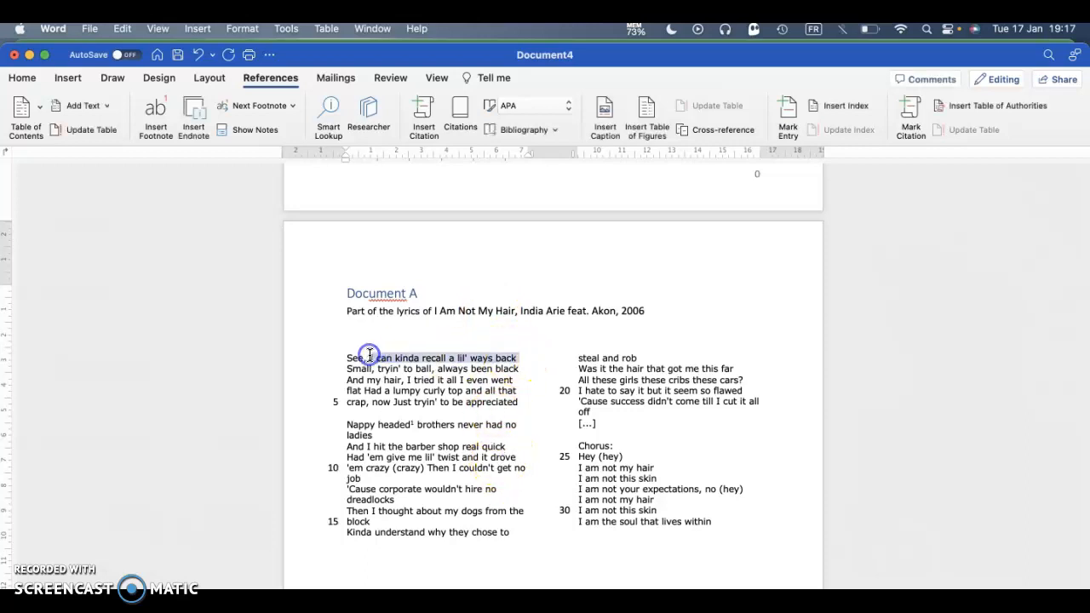
click(423, 115)
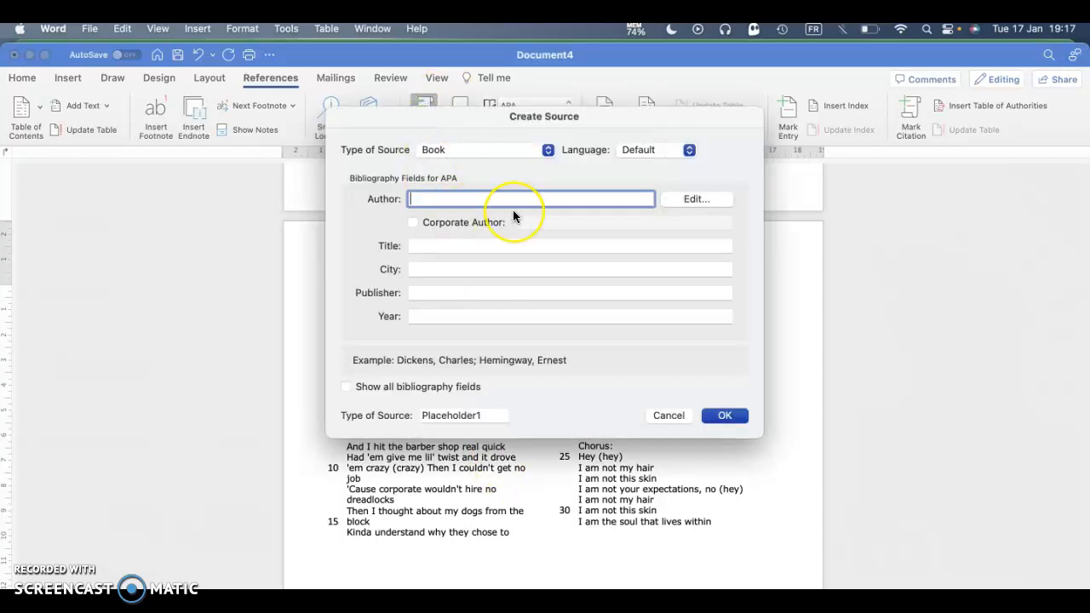
text(kmqsjbfsdF)
click(494, 245)
text(a)
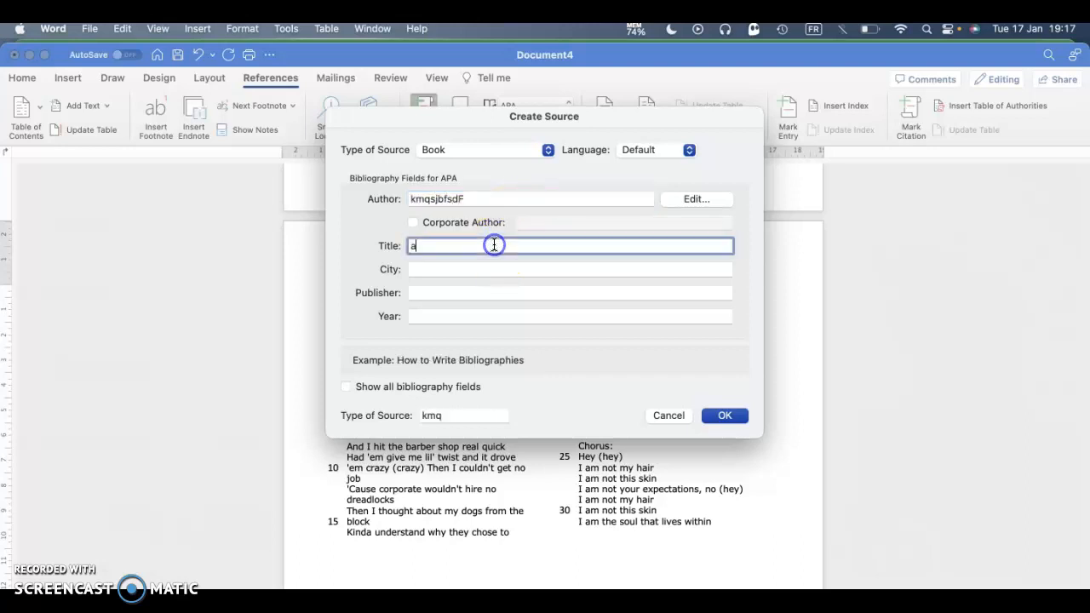
click(464, 318)
text(2l98Y86)
click(702, 389)
click(724, 415)
- Undo the citation inserted in the first line of the Document A lyrics
scroll(548, 435, down, 2)
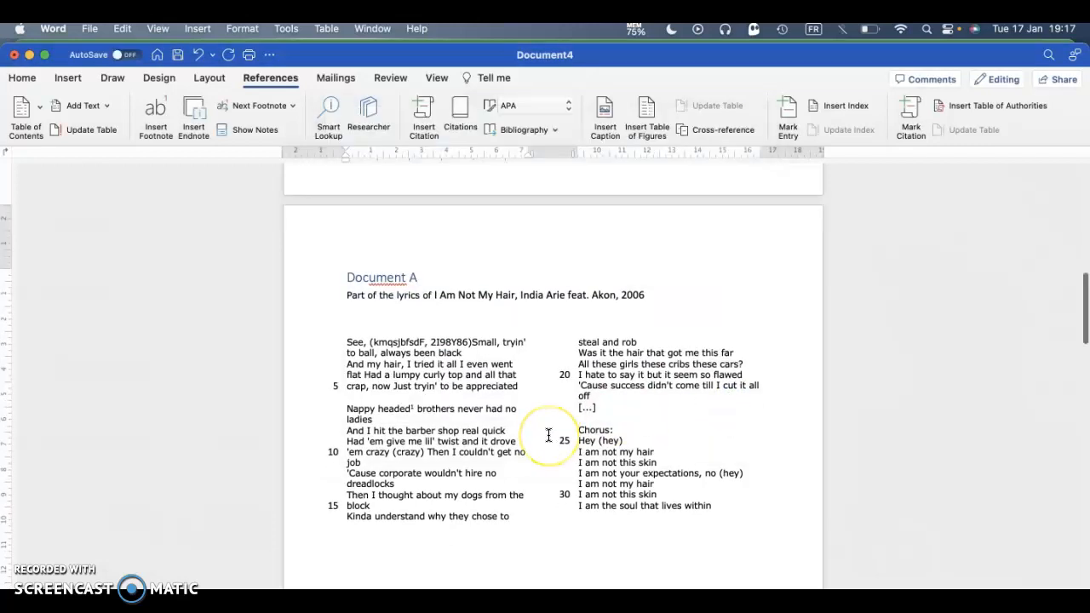
scroll(548, 435, down, 1)
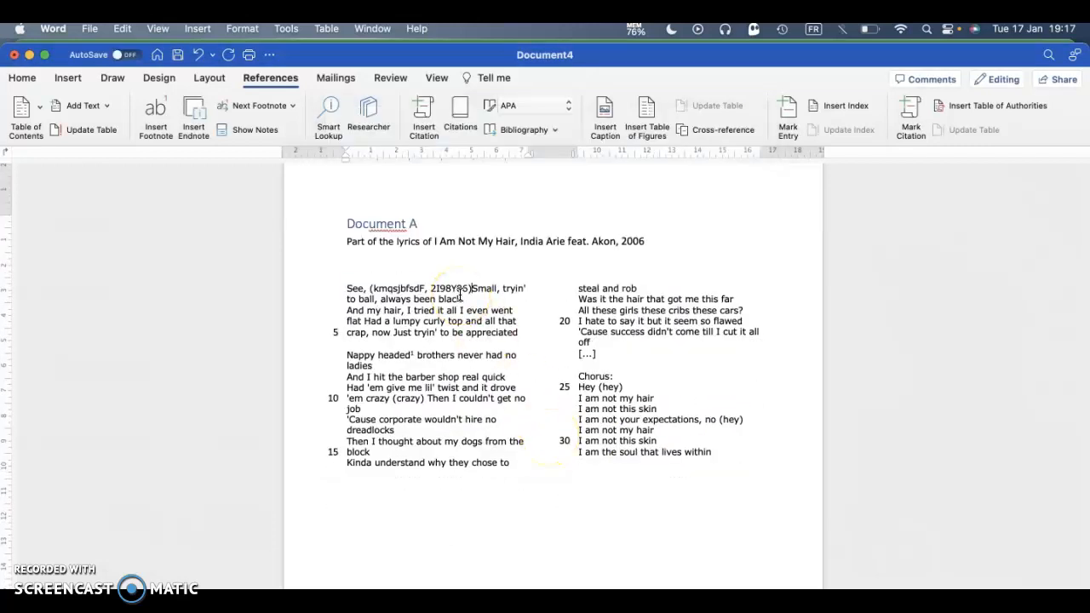
key(super+z)
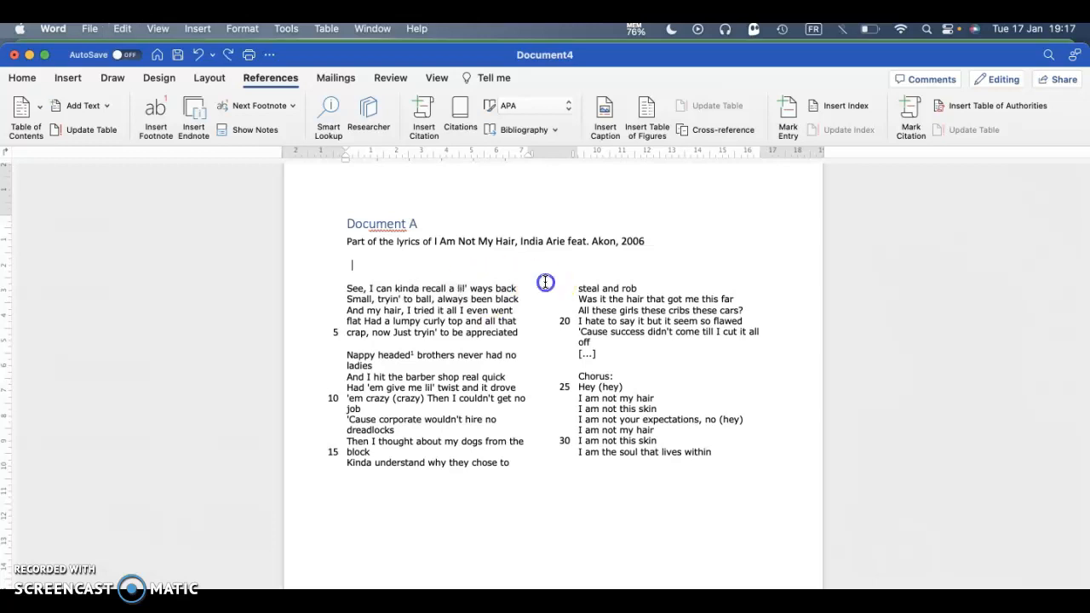
- Examine the bibliography options, the Document A page and the footnotes down to the end of Document C
scroll(544, 282, down, 10)
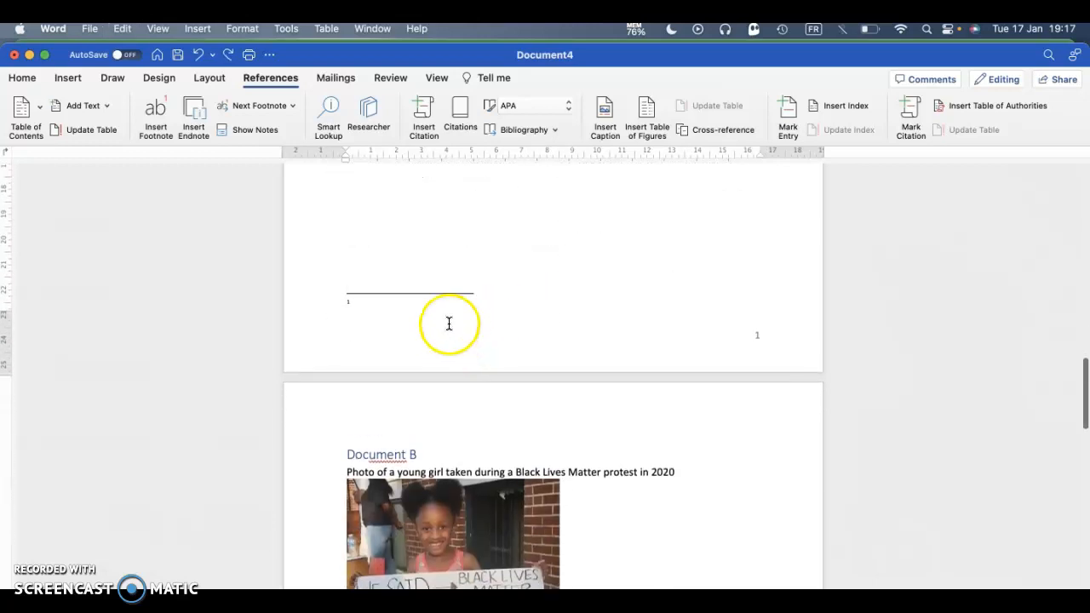
scroll(479, 294, up, 2)
click(554, 130)
click(423, 284)
scroll(424, 290, up, 5)
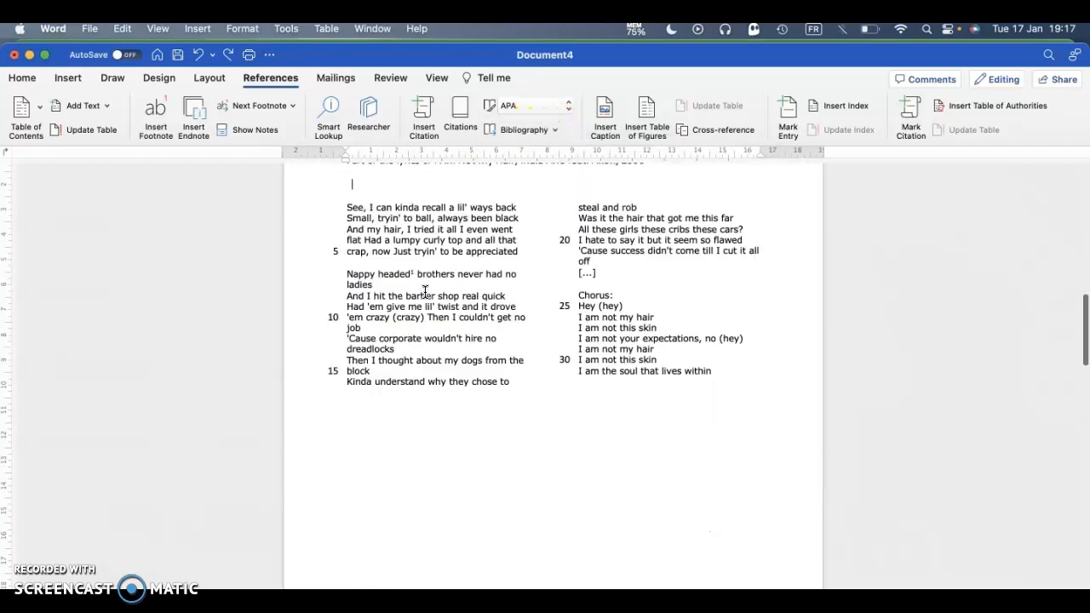
scroll(423, 292, up, 2)
click(647, 238)
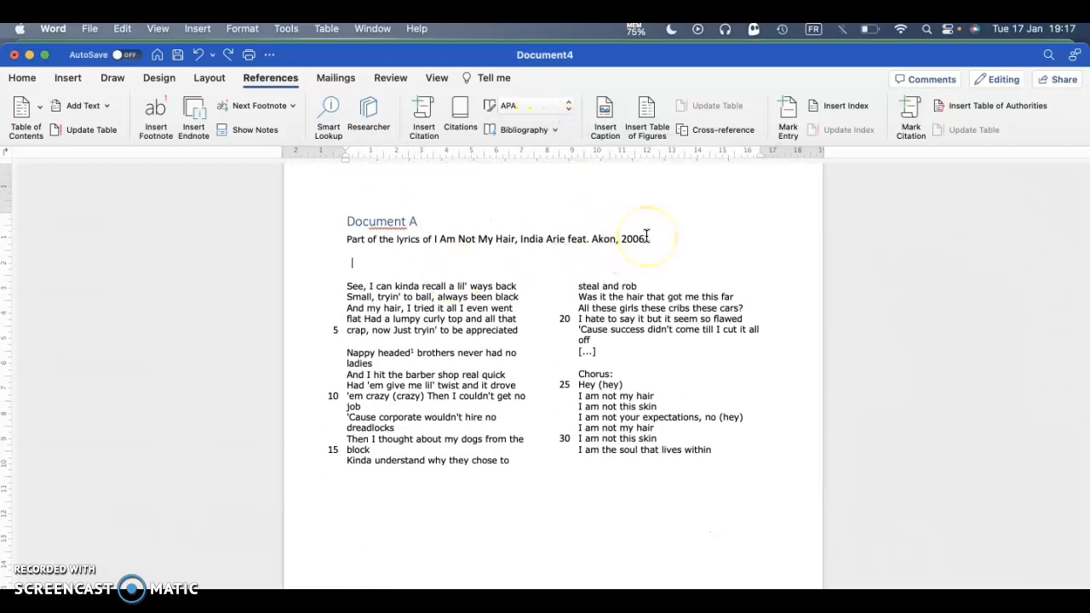
scroll(463, 422, down, 20)
scroll(463, 423, up, 1)
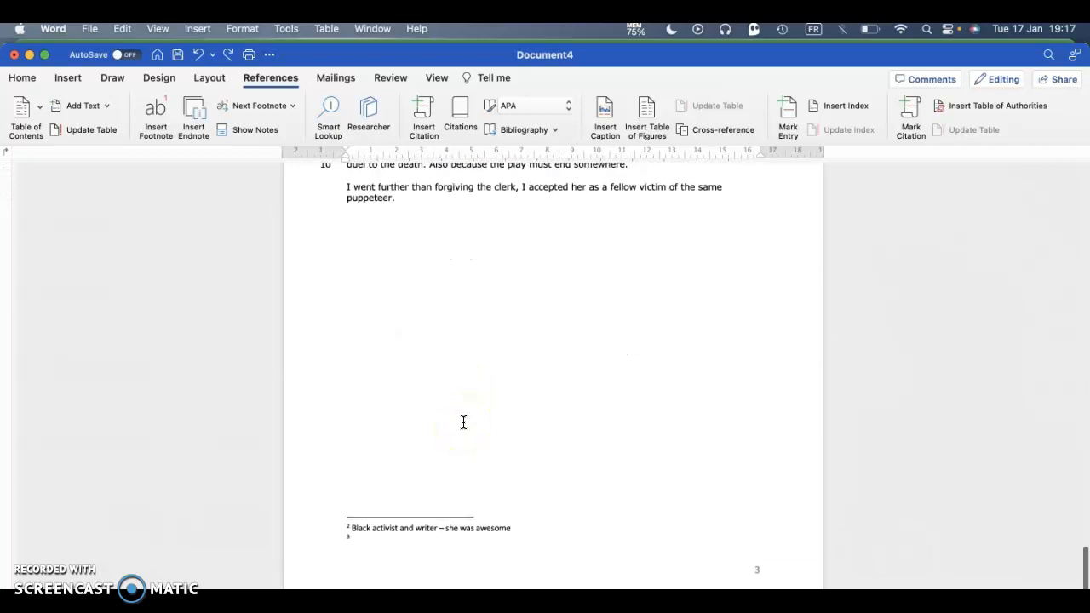
- Update the entire table of contents on the first page
scroll(463, 423, up, 20)
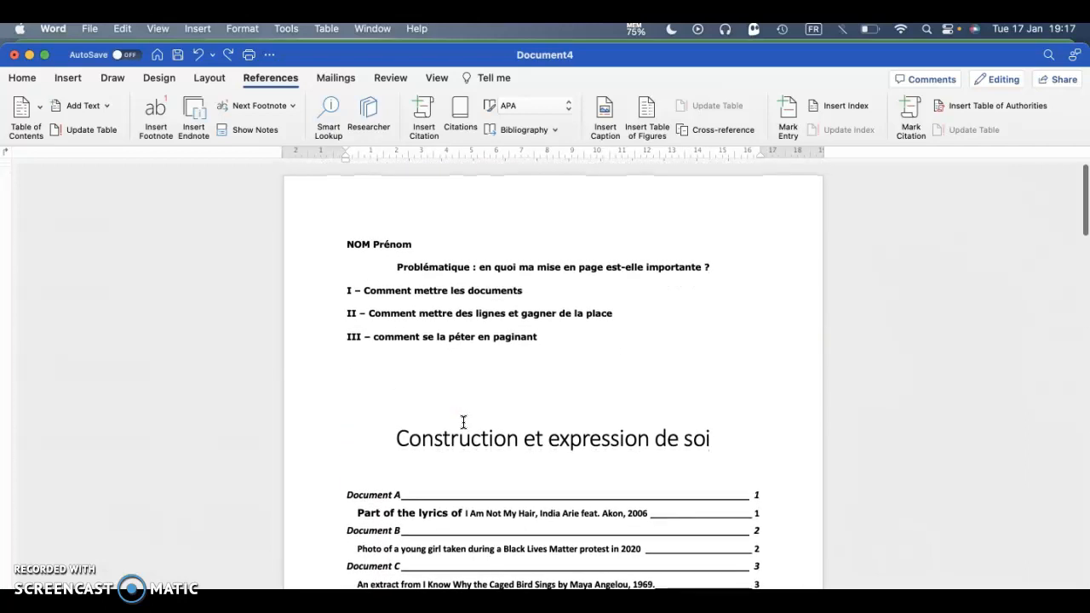
click(409, 213)
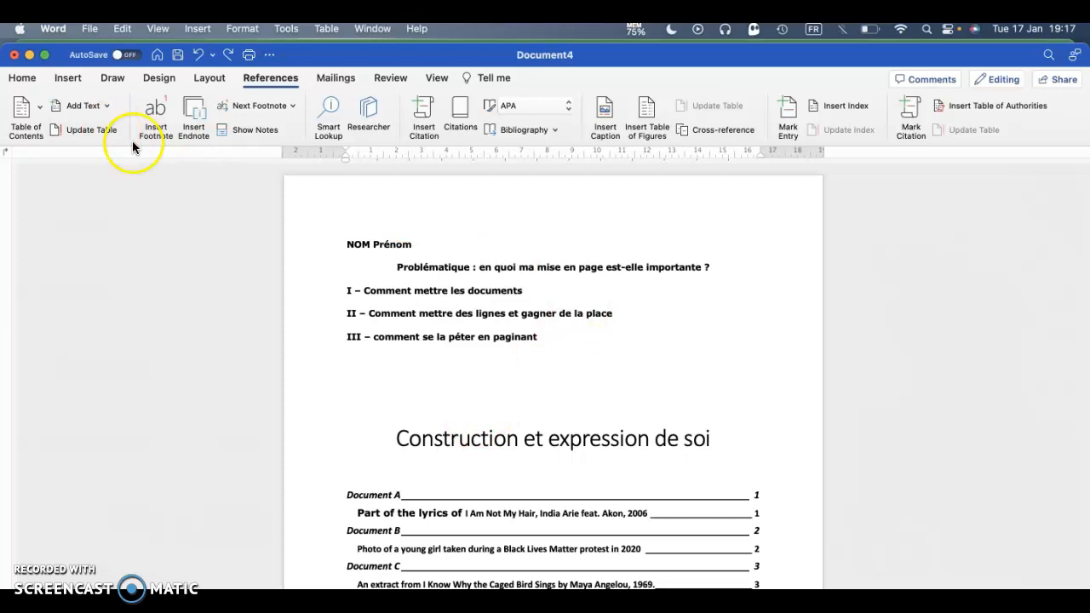
click(69, 132)
click(444, 248)
click(673, 275)
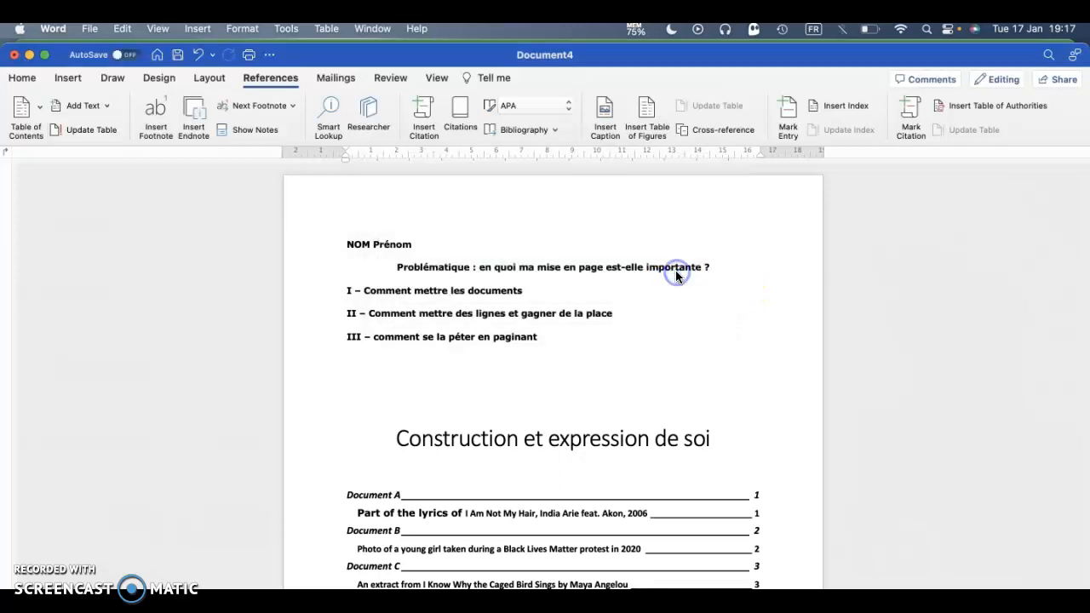
- Try an automatic table of contents in the Modern style above the Document A lyrics and switch it to the Classic style
click(23, 111)
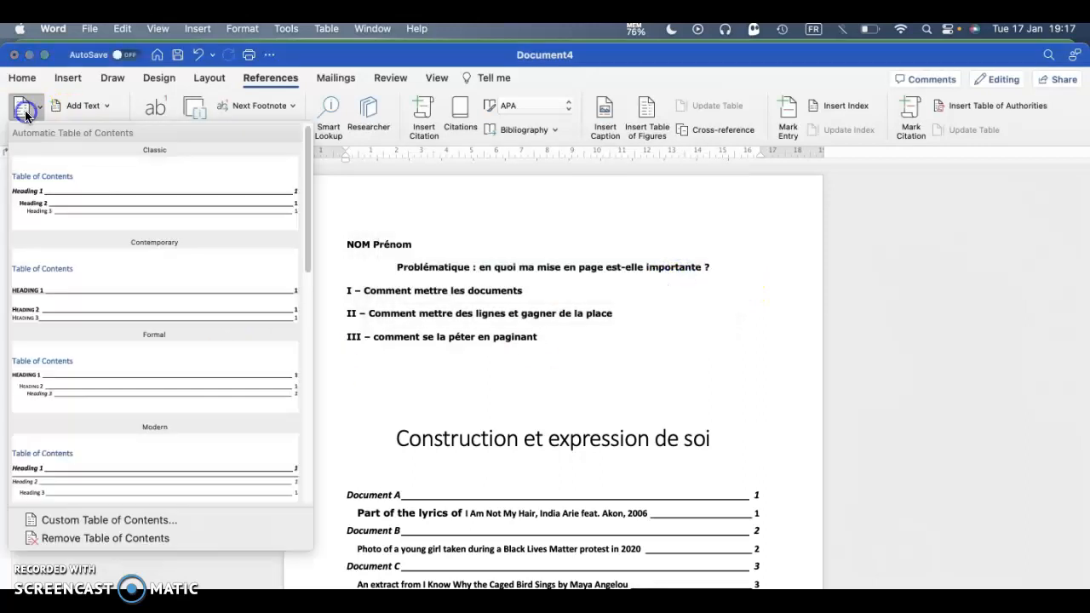
click(140, 470)
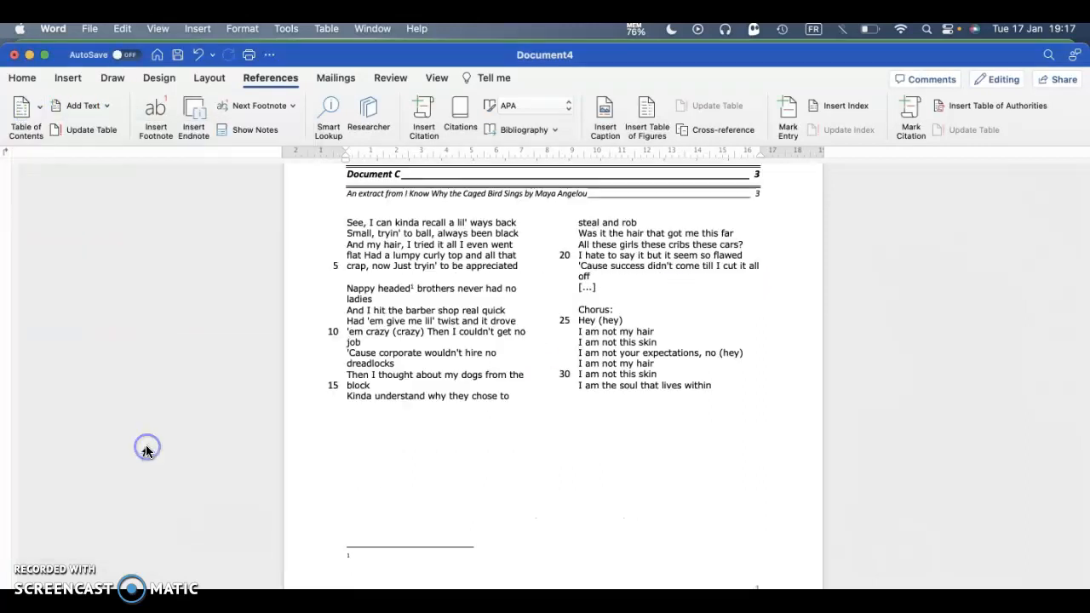
scroll(365, 387, up, 6)
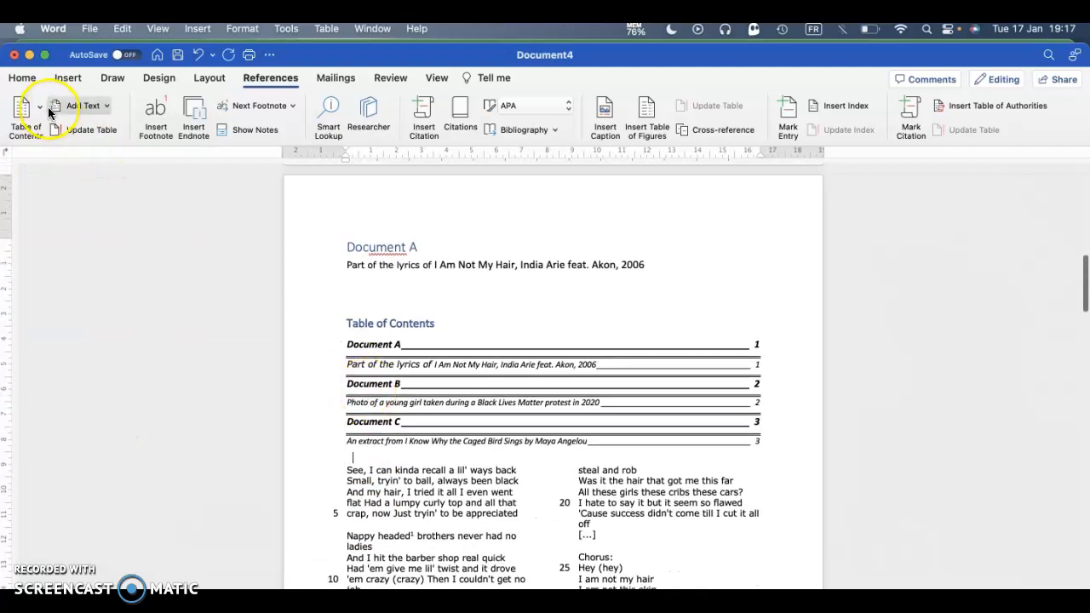
click(36, 110)
click(57, 190)
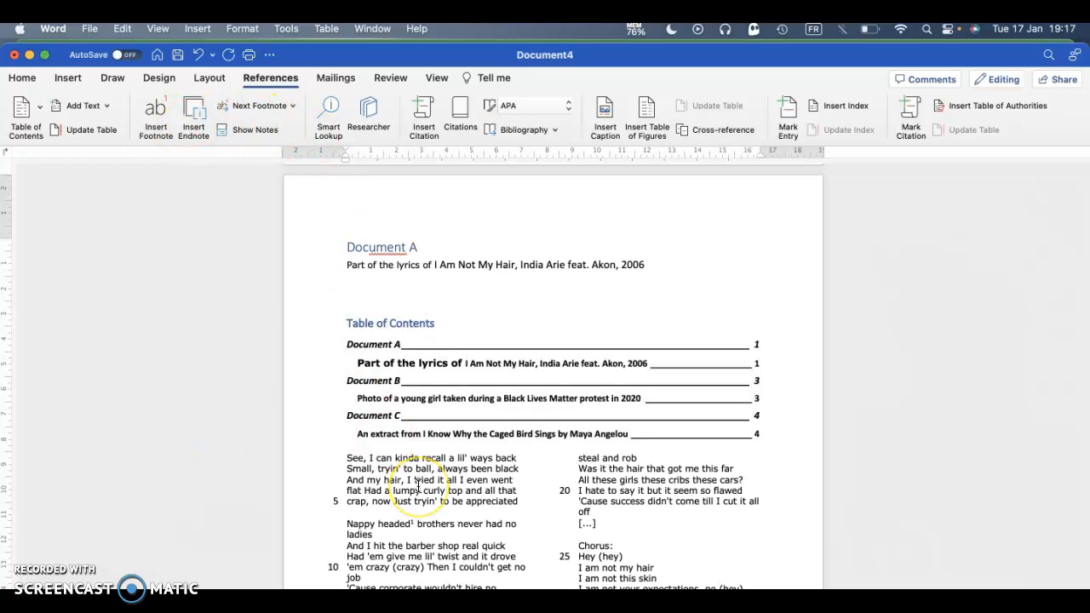
- Undo the trial table of contents, the table update and the footnote after "headed" in the Document A lyrics
key(super+z)
key(super+z)
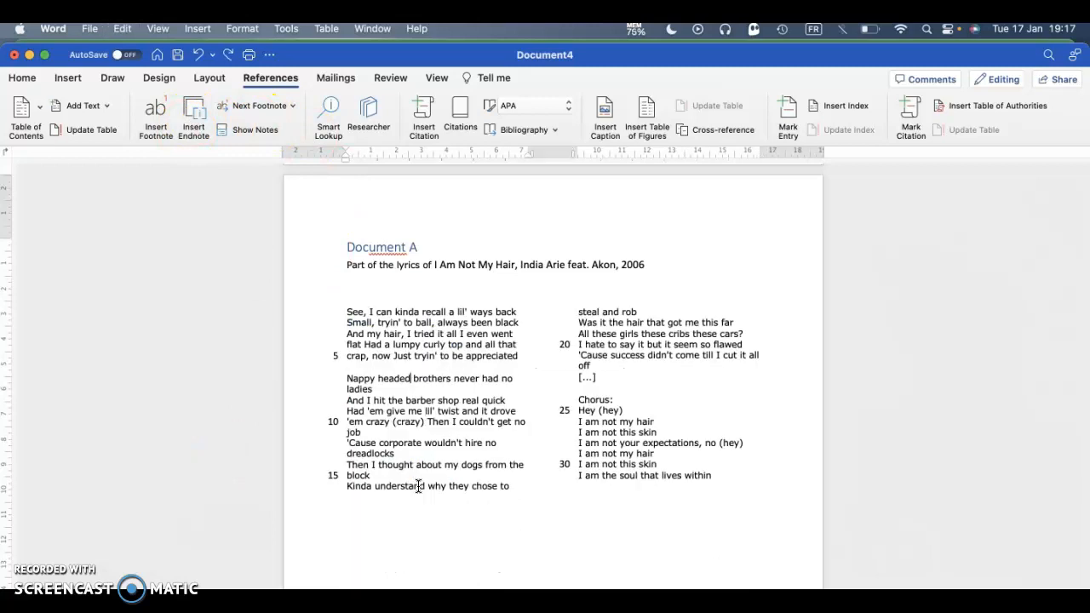
scroll(424, 421, up, 10)
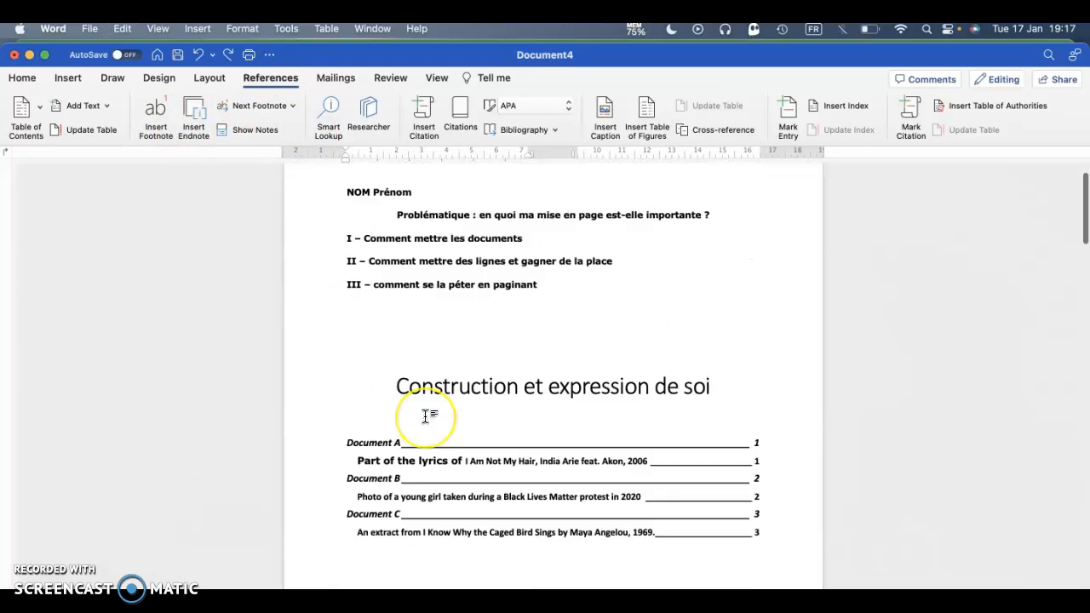